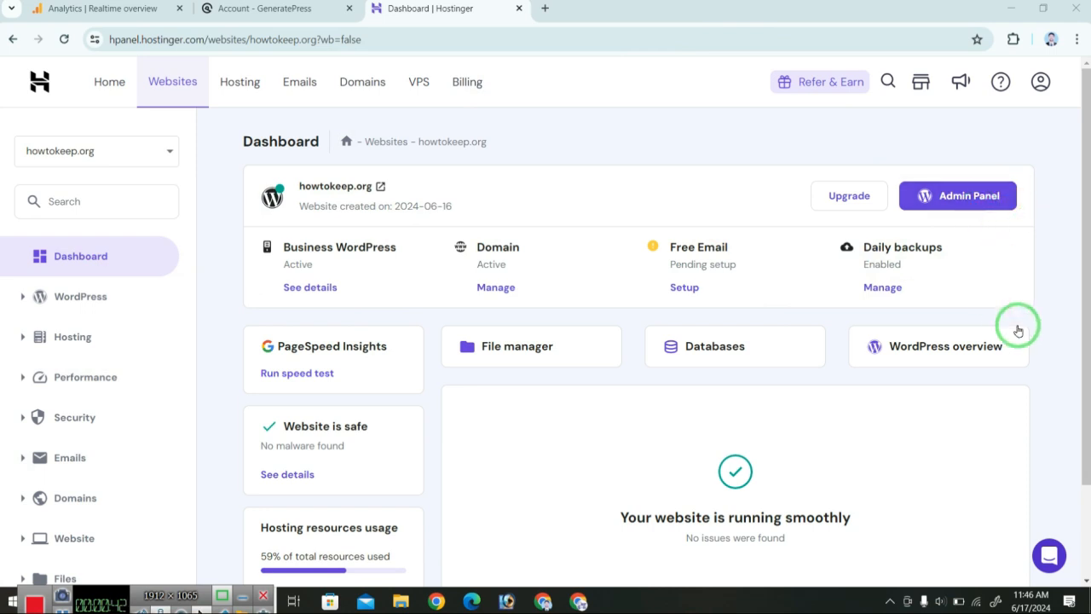
Open the WordPress admin panel of howtokeep.org from its hosting dashboard.
left_click(950, 207)
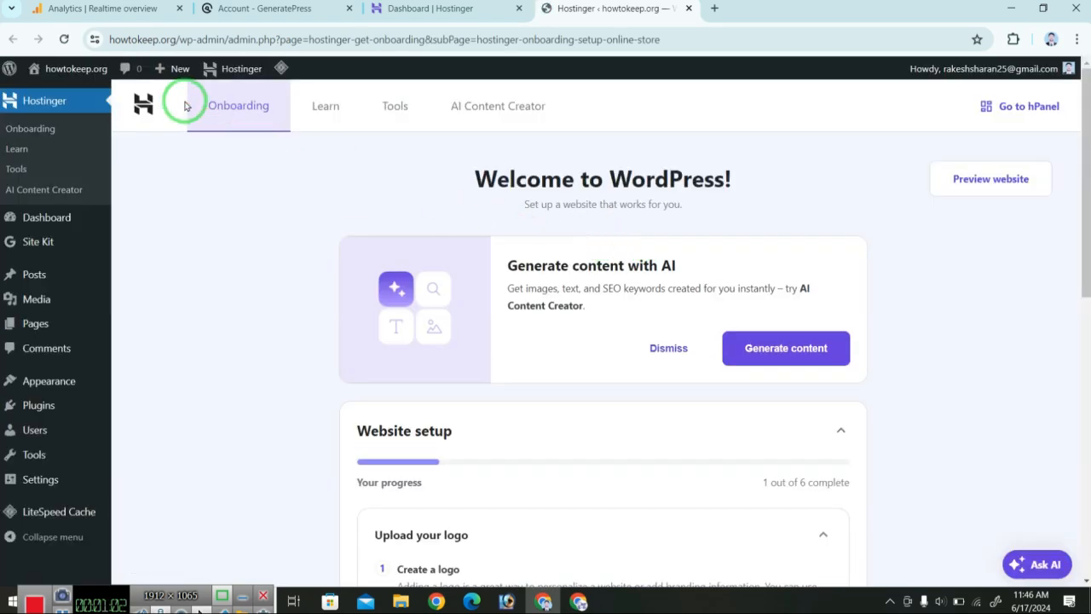
left_click_drag(188, 82, 302, 143)
left_click_drag(307, 81, 588, 155)
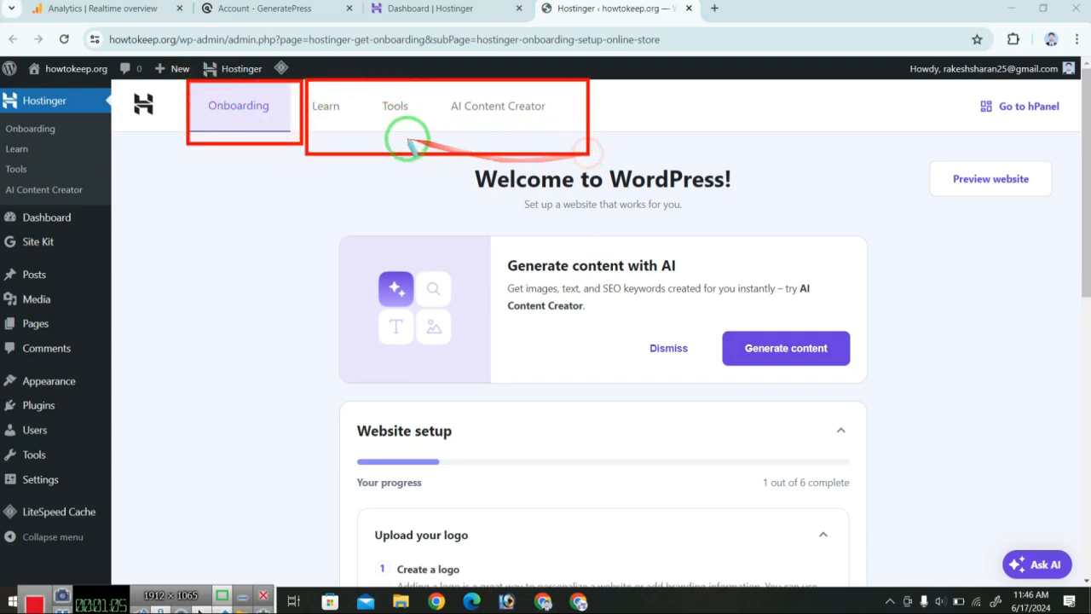
left_click_drag(407, 143, 902, 380)
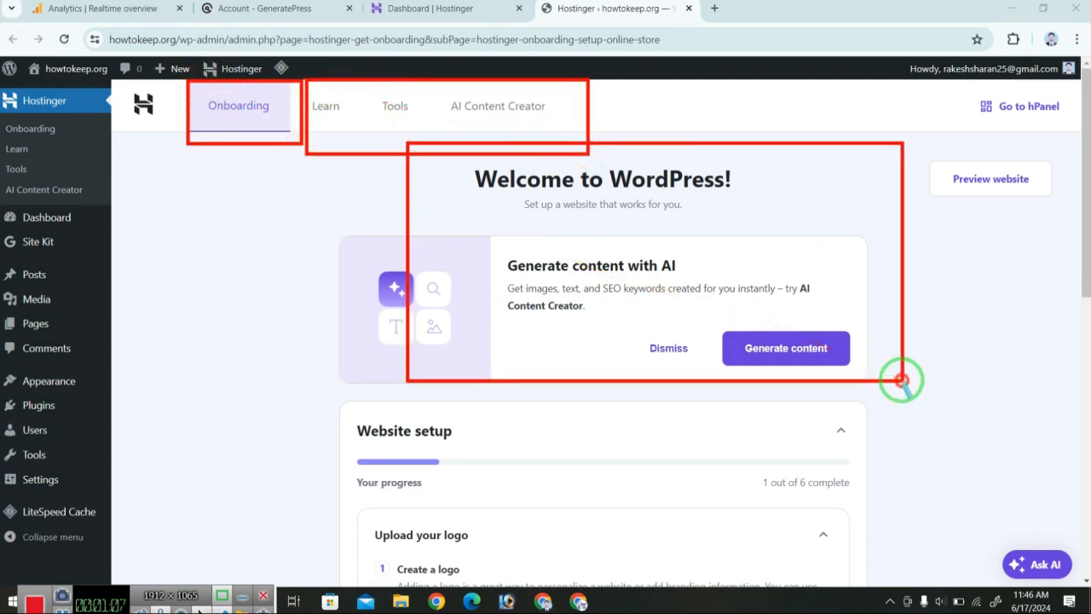
left_click(281, 372)
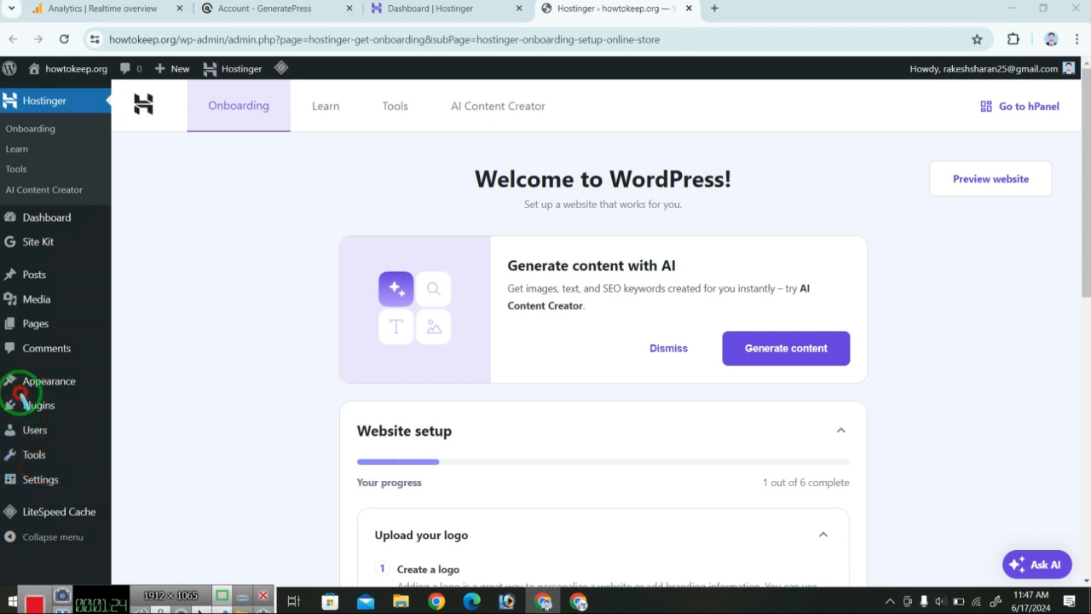
Open the list of installed plugins and go through its entries.
mouse_move(18, 392)
left_mouse_down()
mouse_move(168, 428)
mouse_move(169, 418)
mouse_move(136, 418)
left_mouse_up()
mouse_move(37, 408)
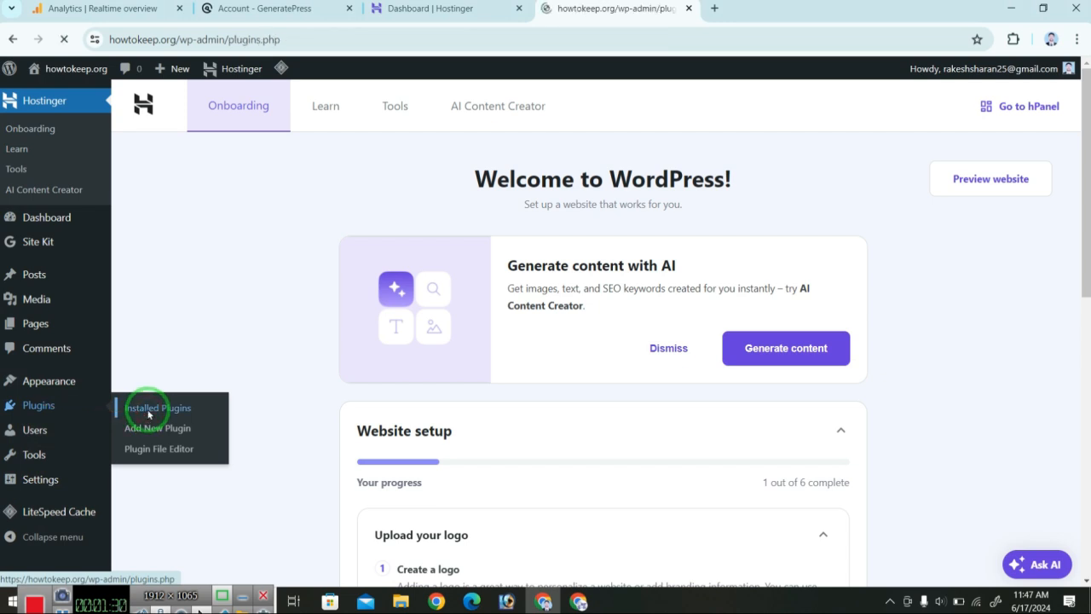
mouse_move(190, 394)
left_mouse_down()
mouse_move(219, 393)
mouse_move(394, 273)
left_mouse_up()
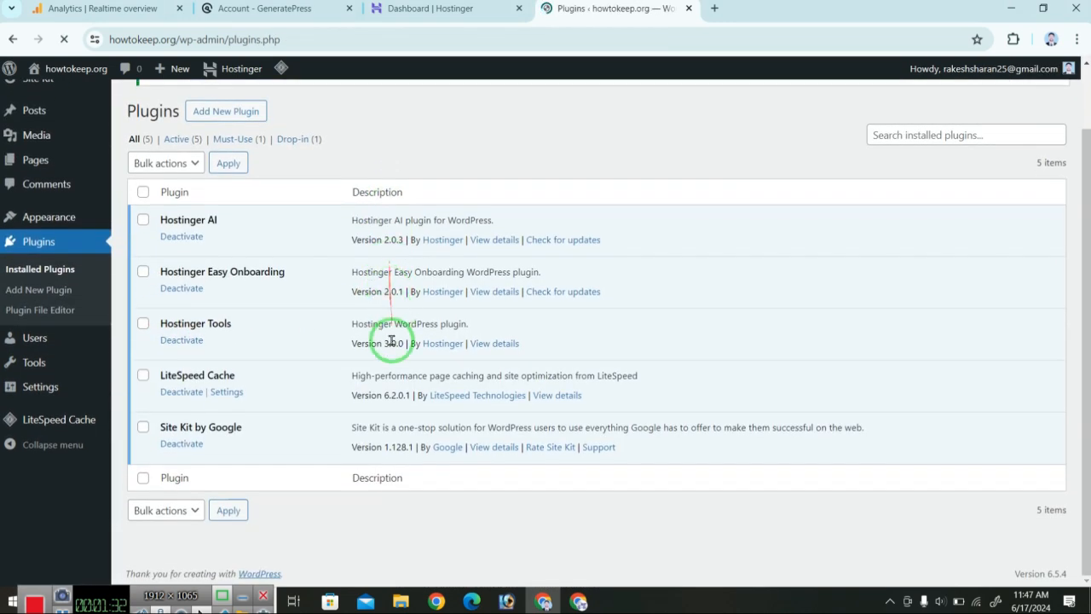
left_click_drag(389, 341, 347, 416)
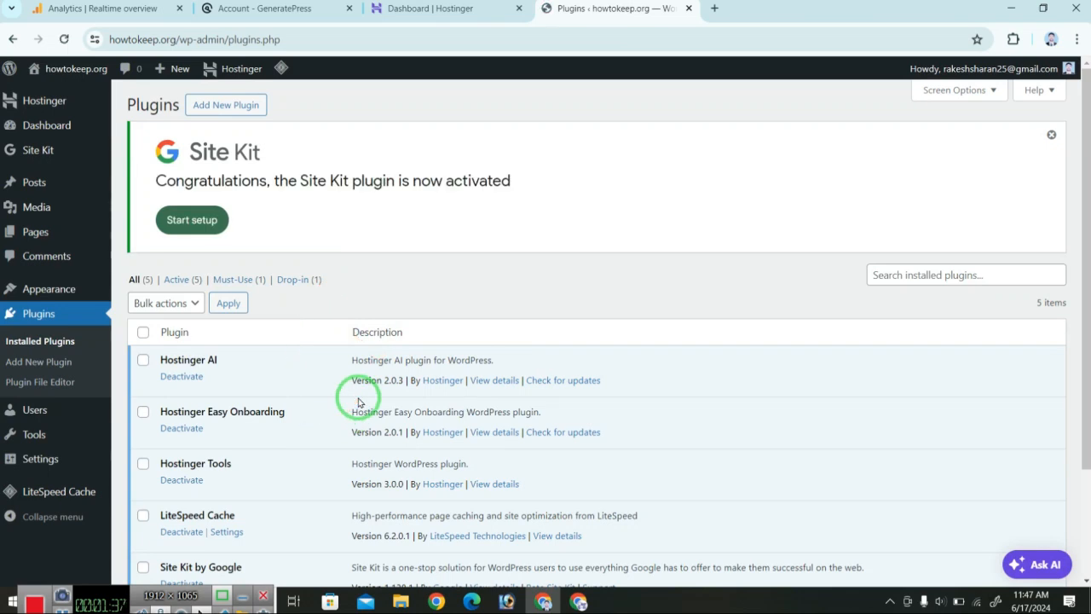
scroll(358, 403, "down", 2)
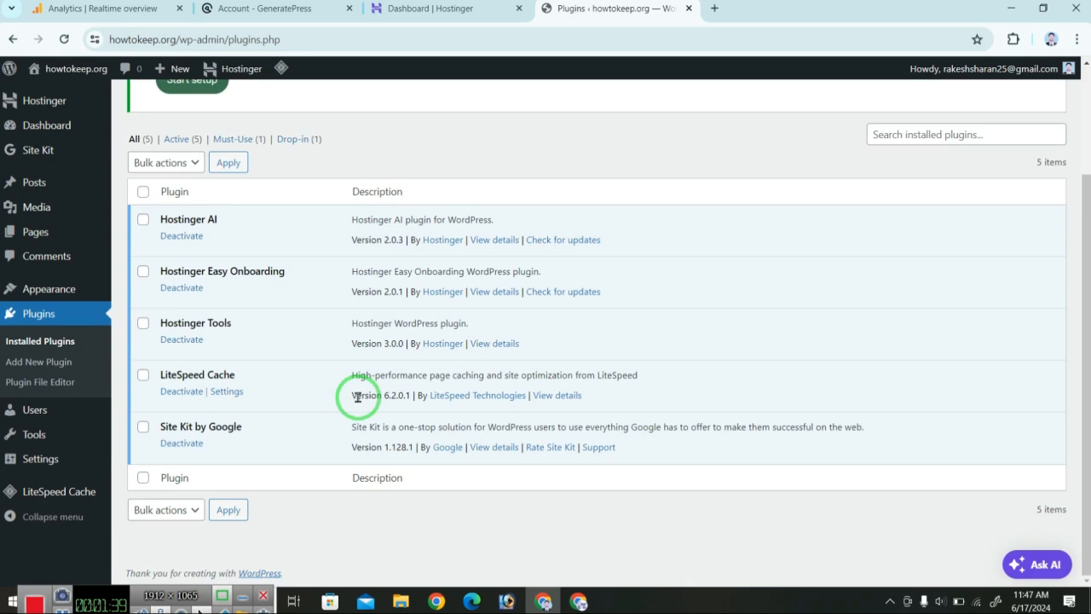
Bulk-deactivate the Hostinger AI, Hostinger Easy Onboarding and Hostinger Tools plugins, leaving LiteSpeed Cache and Site Kit by Google unselected.
mouse_move(358, 396)
left_mouse_down()
mouse_move(244, 383)
mouse_move(140, 222)
left_mouse_up()
left_click(140, 222)
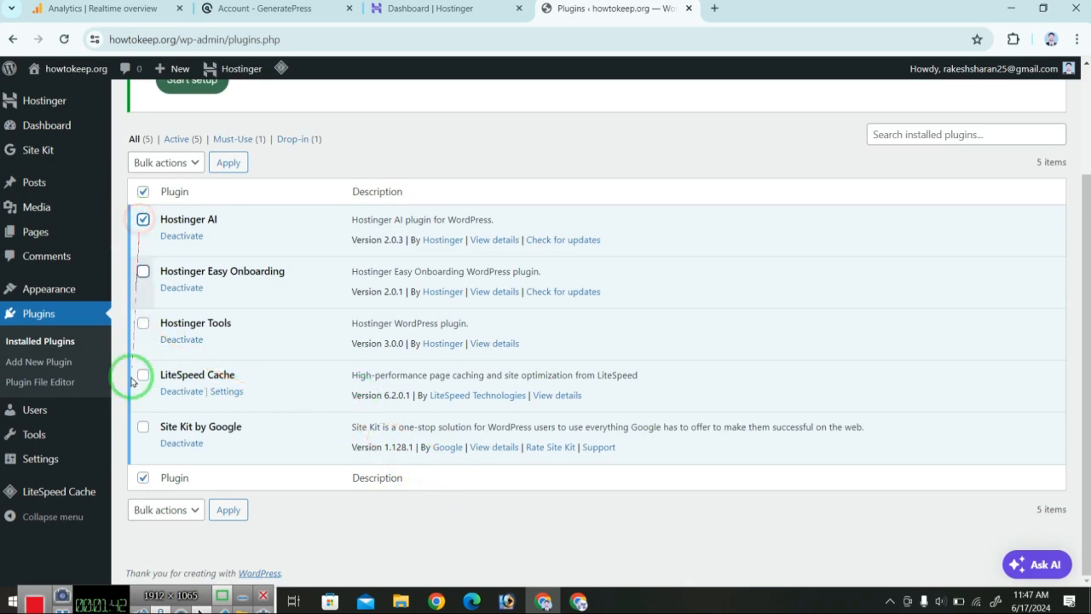
left_click(144, 270)
left_click(171, 162)
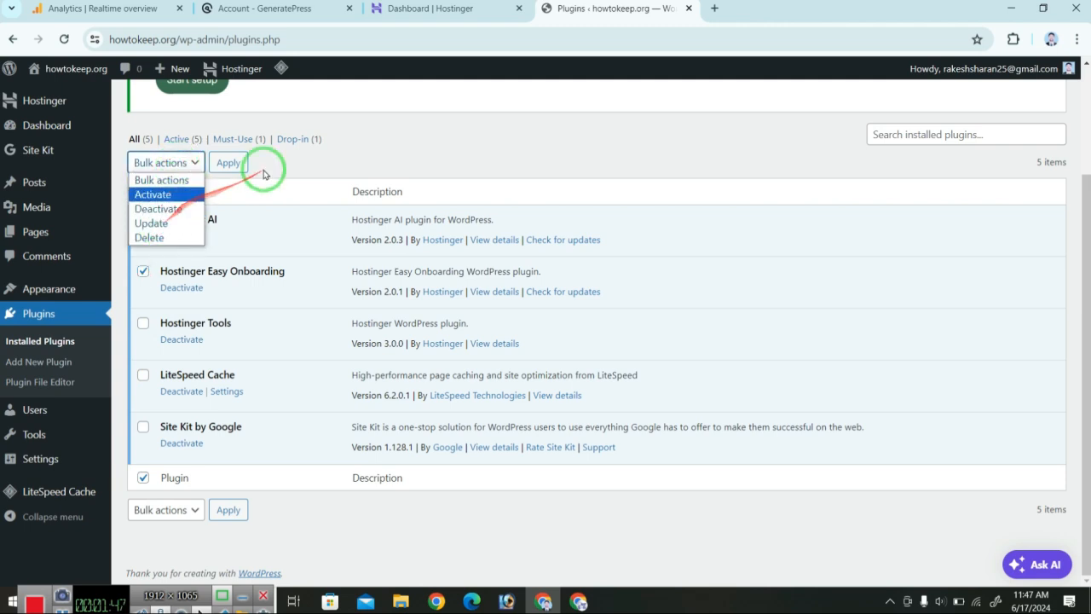
left_click(328, 170)
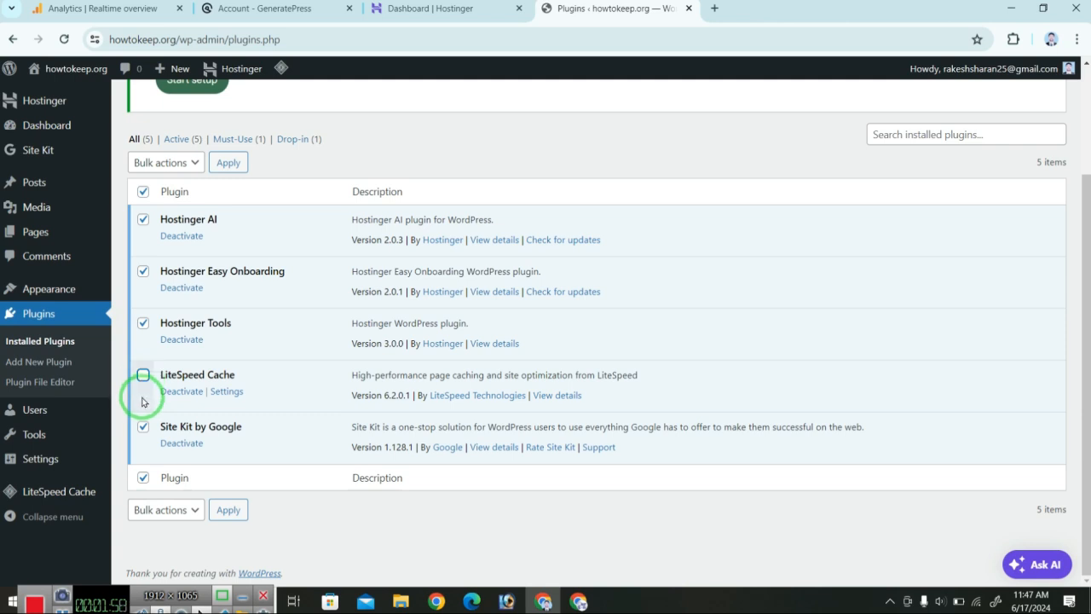
left_click(142, 427)
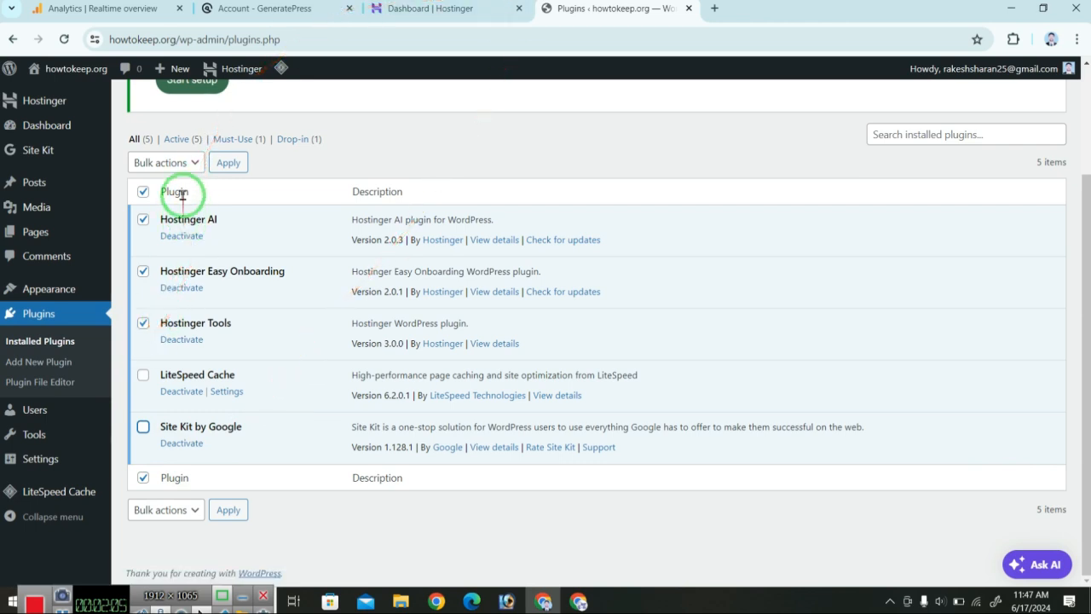
left_click(162, 164)
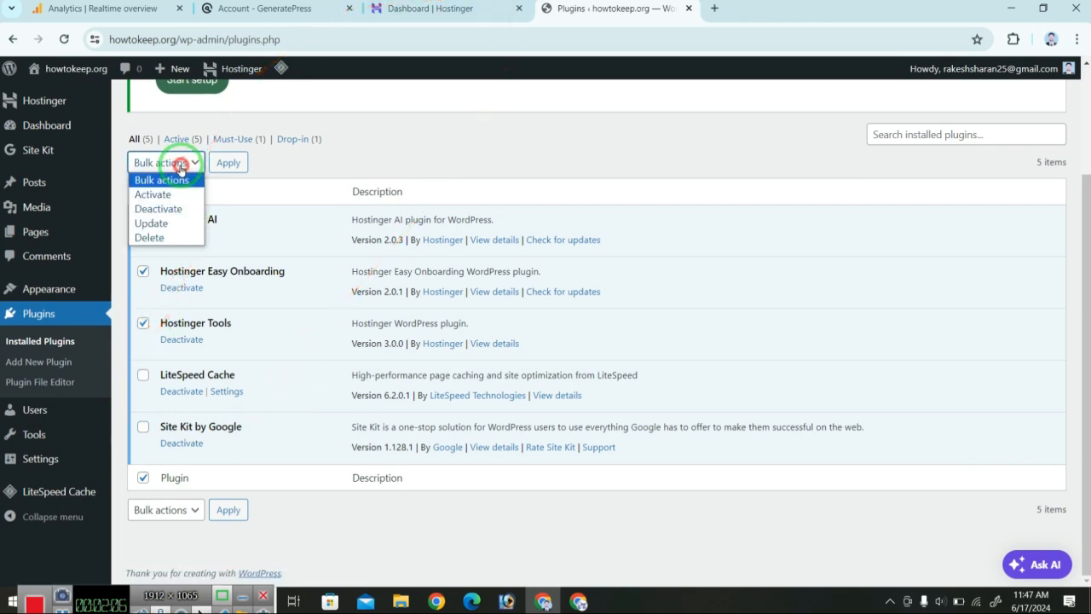
left_click(158, 209)
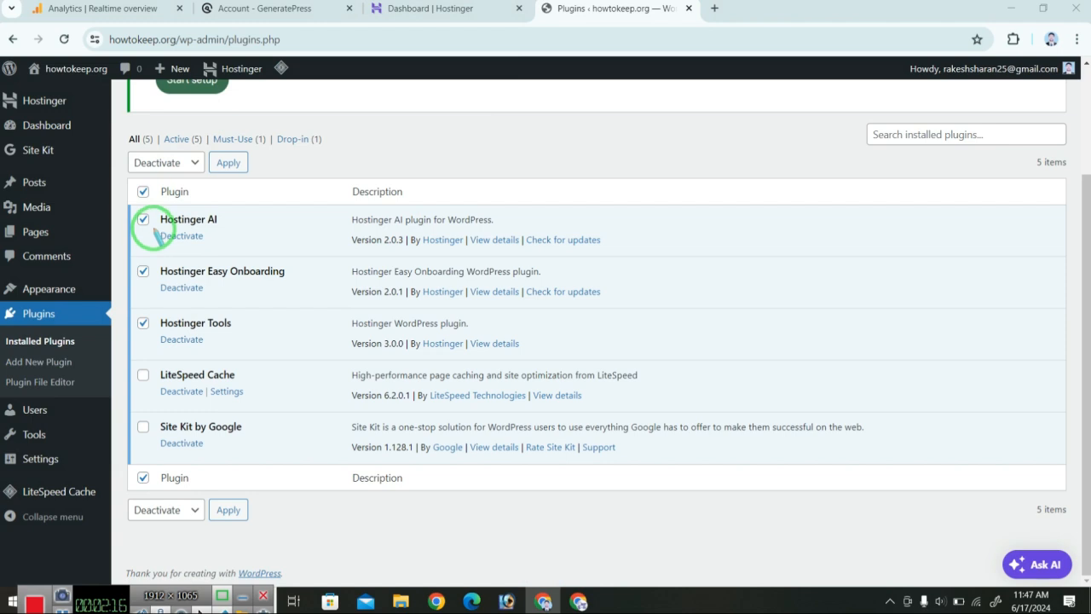
left_click_drag(155, 229, 230, 252)
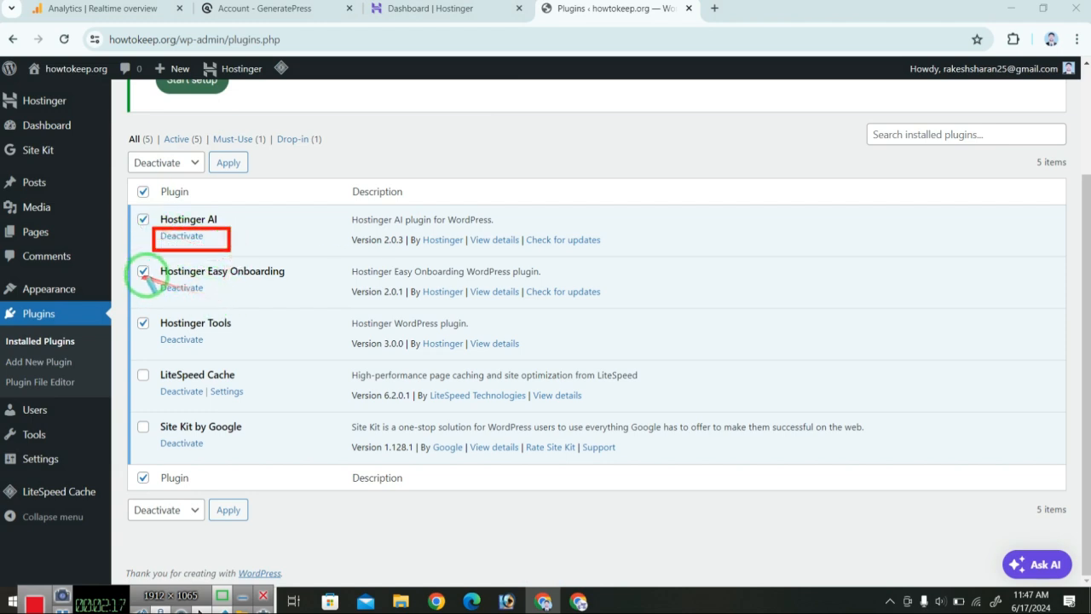
left_click_drag(146, 275, 235, 307)
left_click_drag(150, 324, 204, 349)
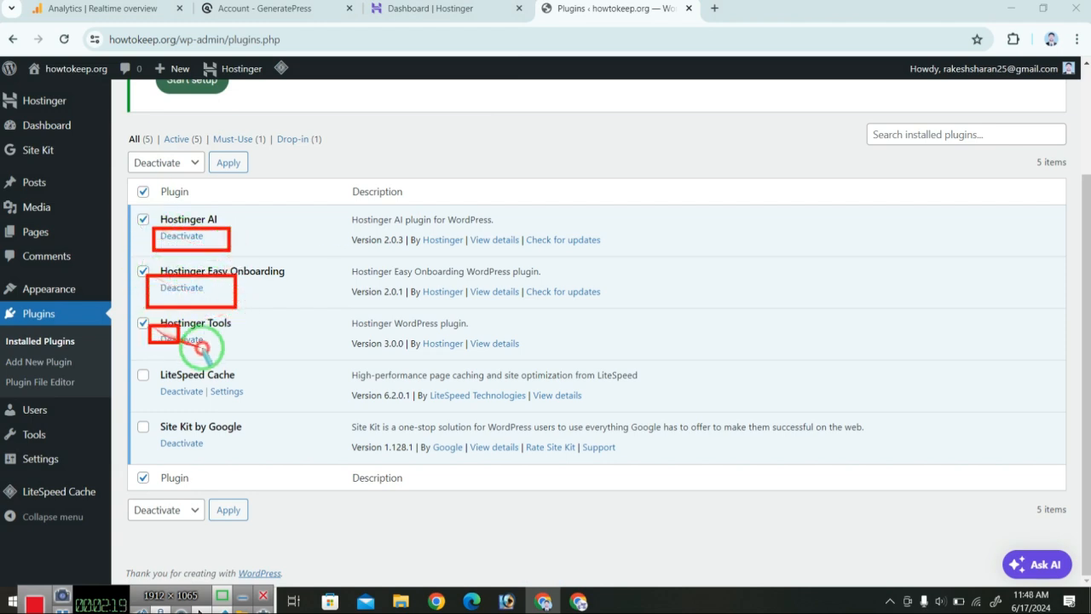
right_click(280, 350)
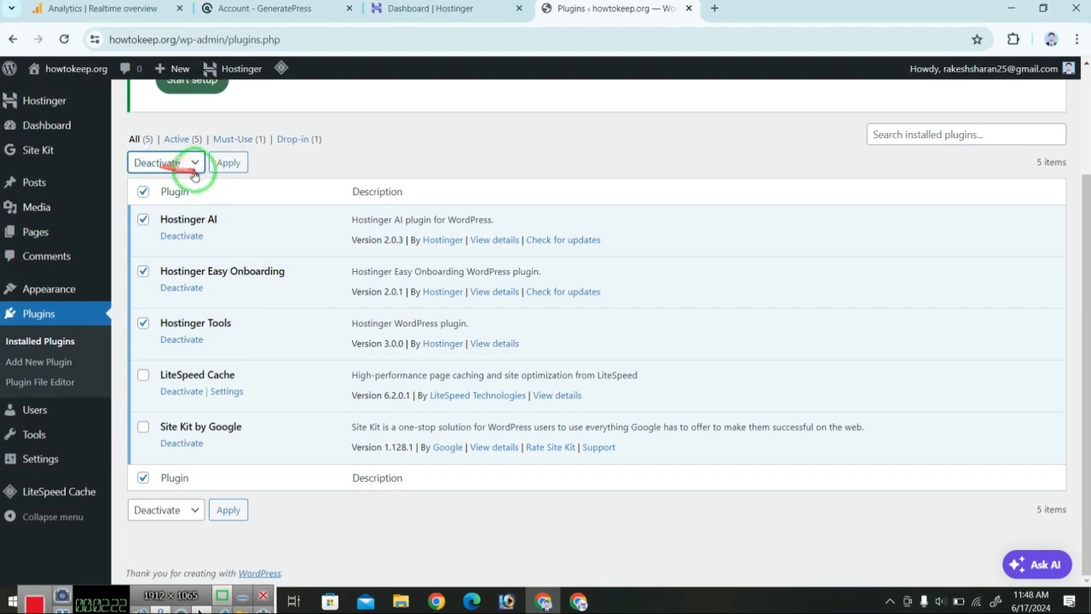
left_click(230, 163)
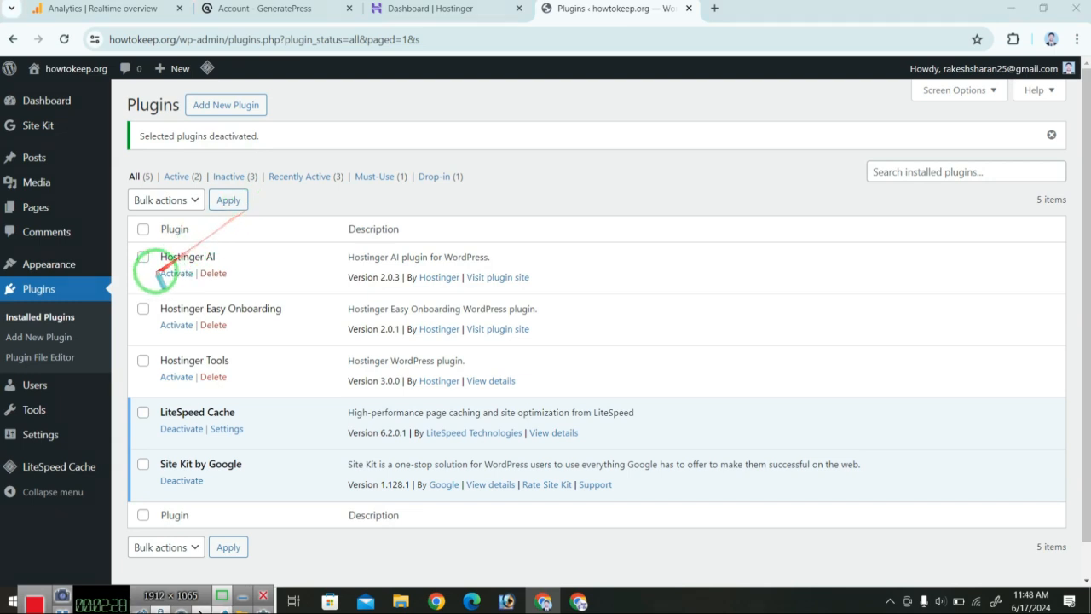
left_click_drag(152, 263, 232, 285)
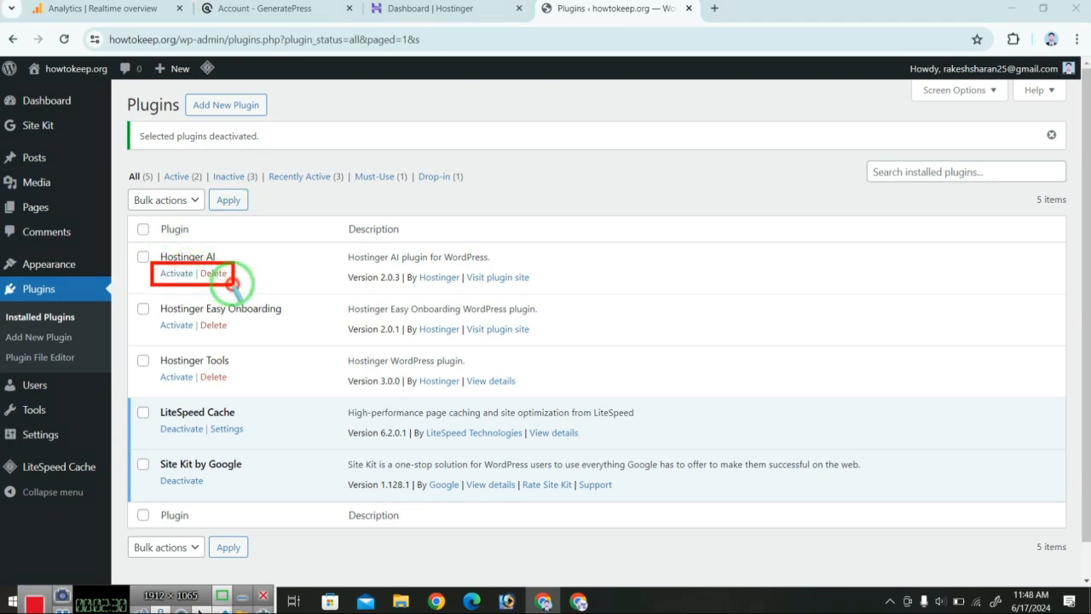
mouse_move(263, 251)
left_mouse_down()
mouse_move(195, 426)
mouse_move(253, 438)
left_mouse_up()
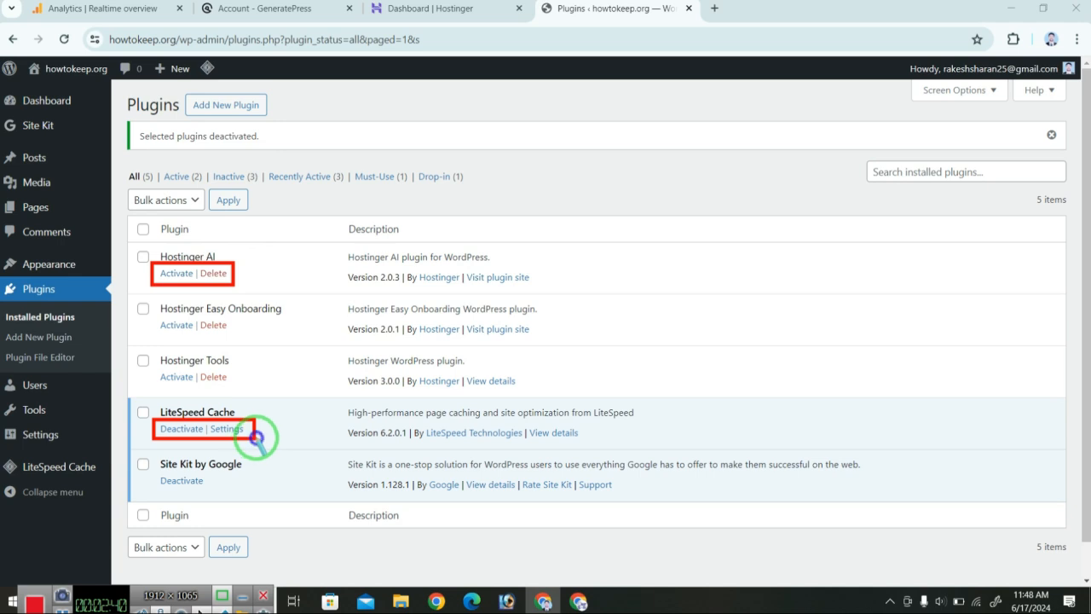
mouse_move(255, 437)
left_mouse_down()
mouse_move(168, 446)
mouse_move(171, 430)
mouse_move(241, 435)
left_mouse_up()
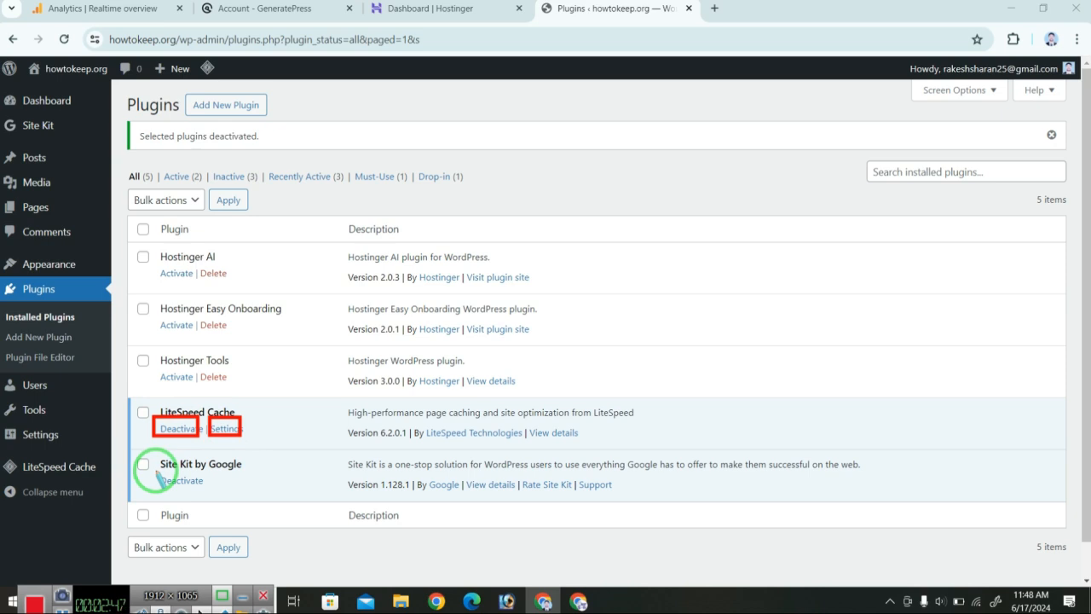
Bulk-delete the Hostinger AI, Hostinger Easy Onboarding and Hostinger Tools plugins and confirm the deletion.
left_click(143, 258)
left_click(143, 309)
left_click(142, 360)
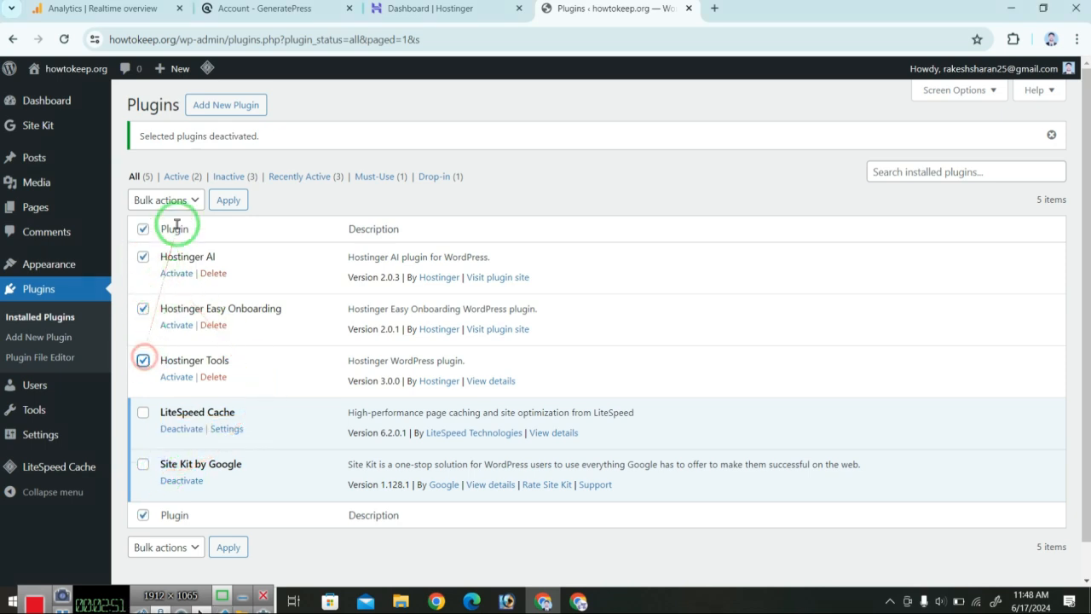
left_click(174, 201)
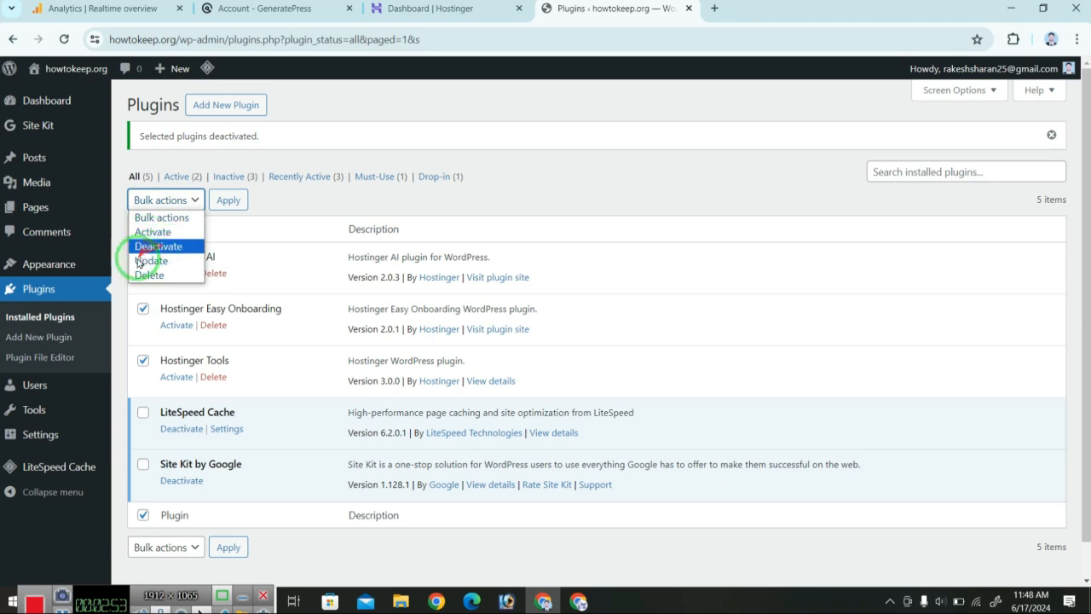
left_click(149, 275)
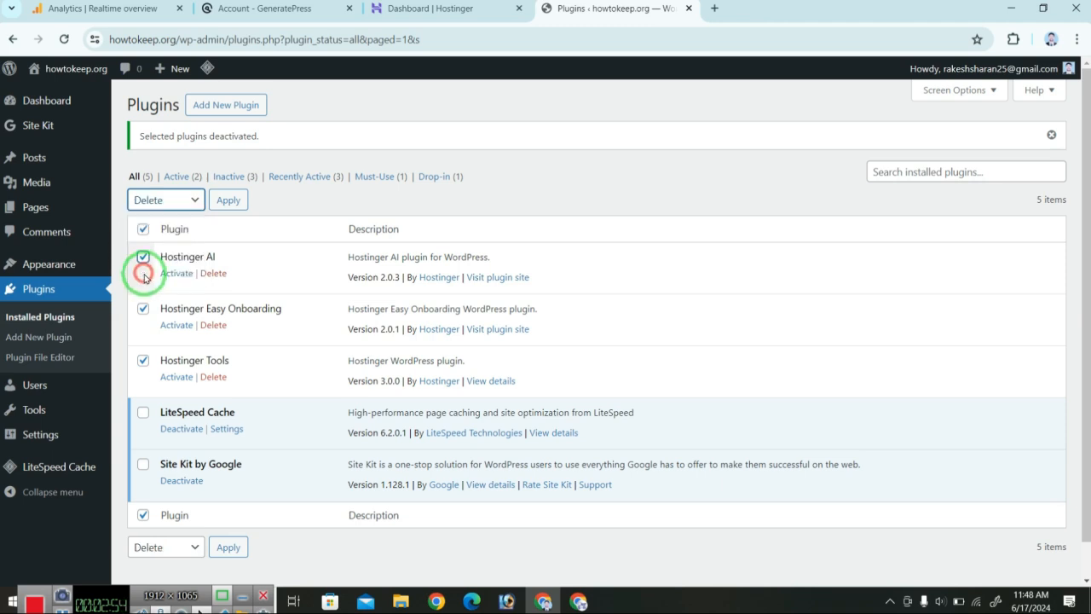
left_click(228, 201)
left_click(605, 144)
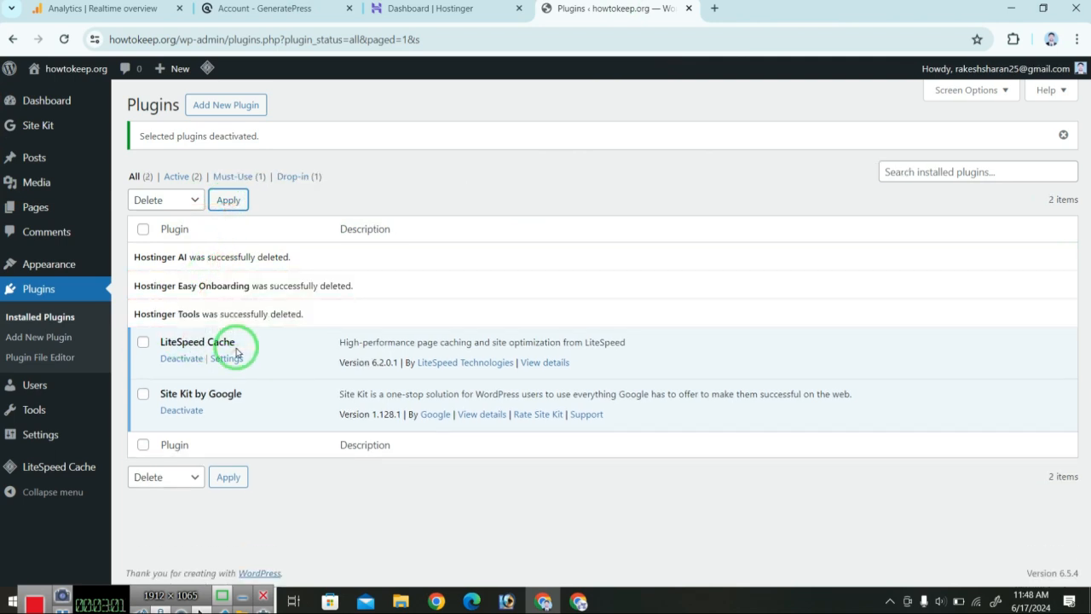
Open the WordPress dashboard home page and look over its welcome panel and boxes.
mouse_move(44, 105)
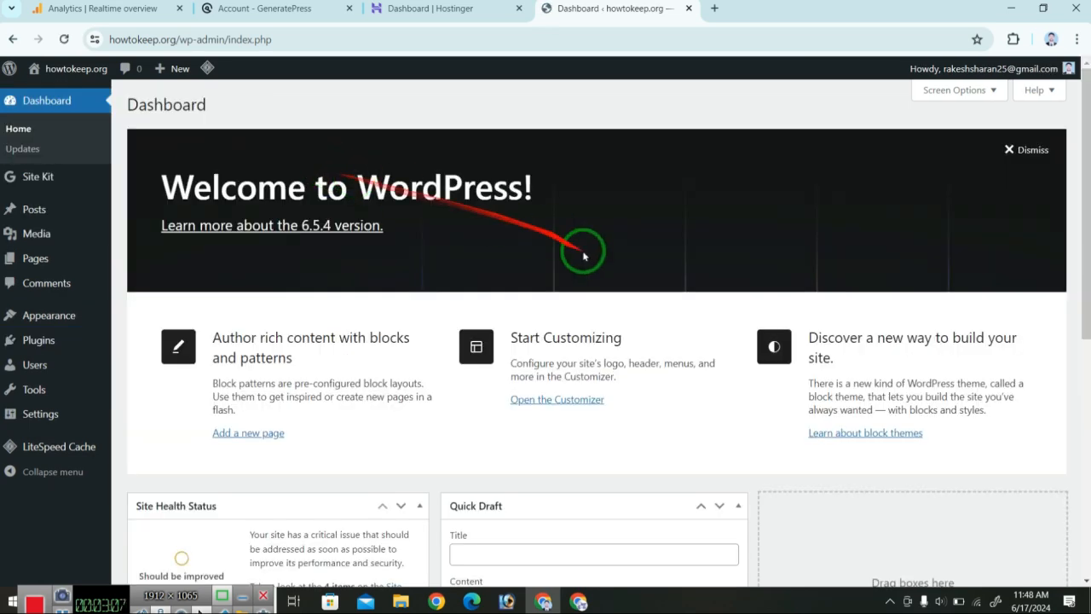
scroll(585, 248, "down", 5)
scroll(690, 347, "up", 5)
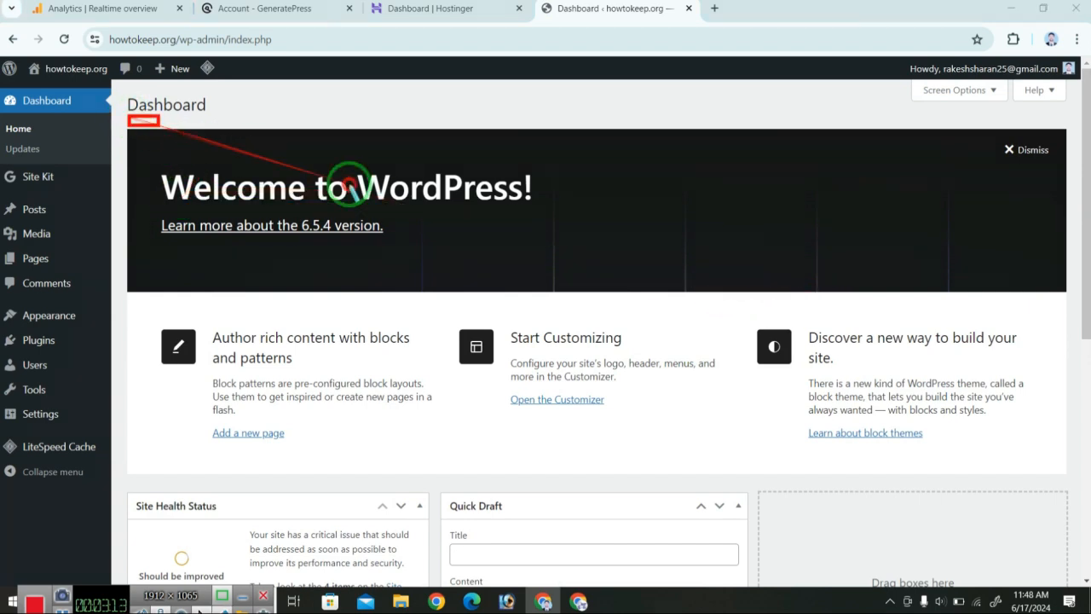
mouse_move(350, 183)
left_mouse_down()
mouse_move(1078, 464)
mouse_move(1038, 558)
left_mouse_up()
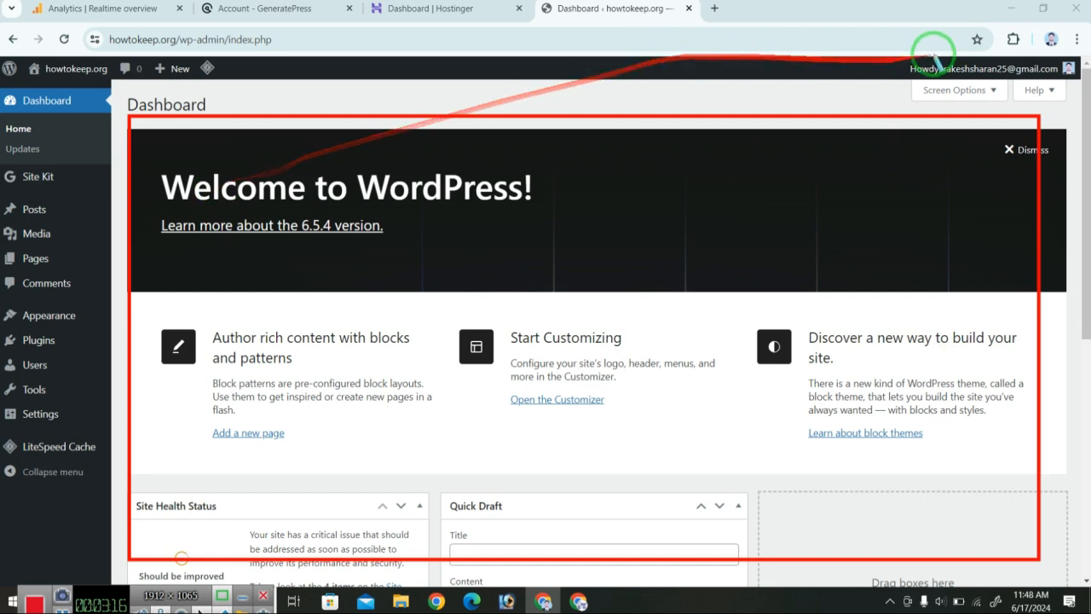
left_click_drag(878, 77, 995, 115)
left_click_drag(882, 79, 988, 119)
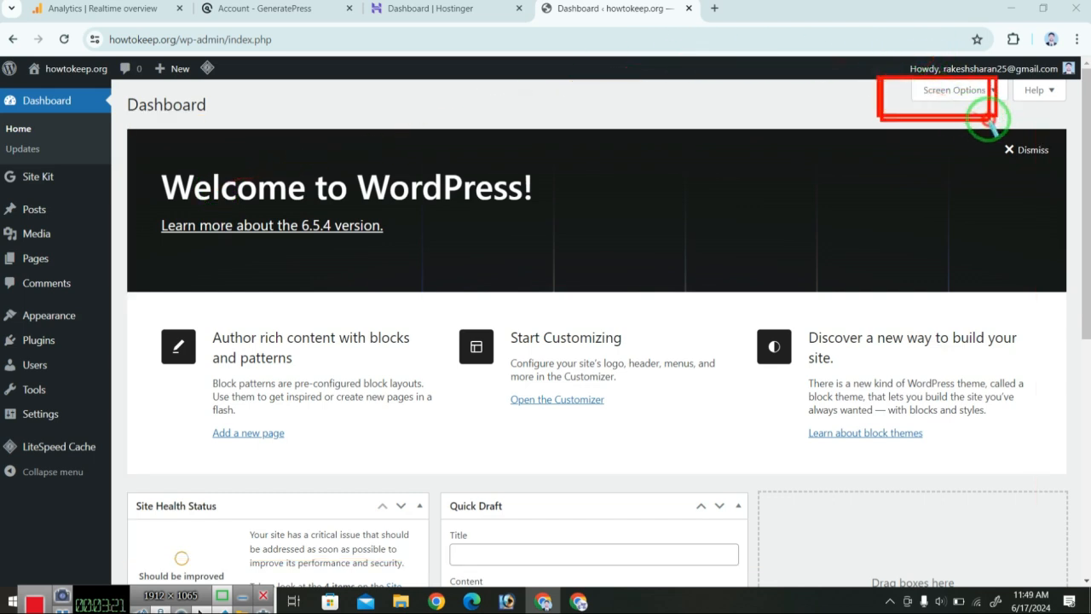
Hide Site Health Status, At a Glance, Activity, Quick Draft, WordPress Events and News, and Welcome from the dashboard, and reload it.
left_click(968, 93)
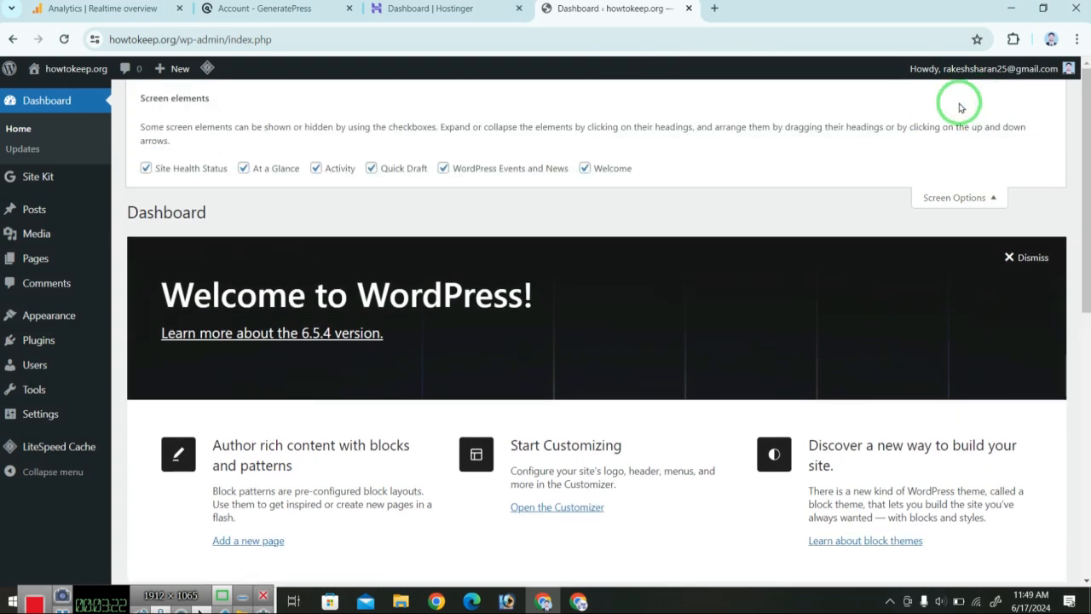
left_click(145, 168)
left_click(245, 168)
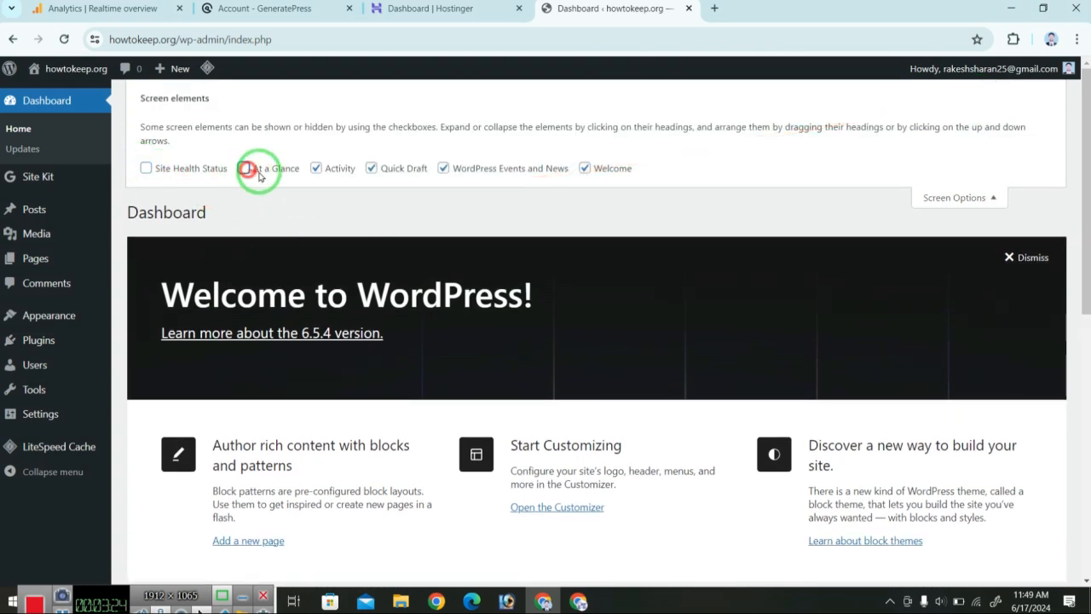
left_click(316, 168)
left_click(370, 168)
left_click(443, 168)
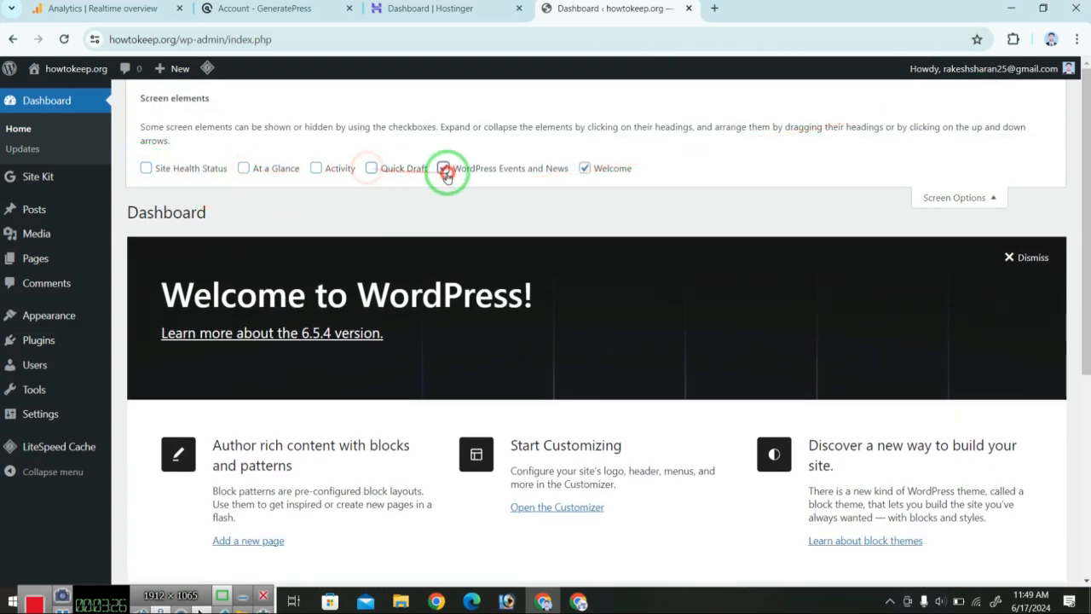
left_click(584, 169)
left_click(1002, 193)
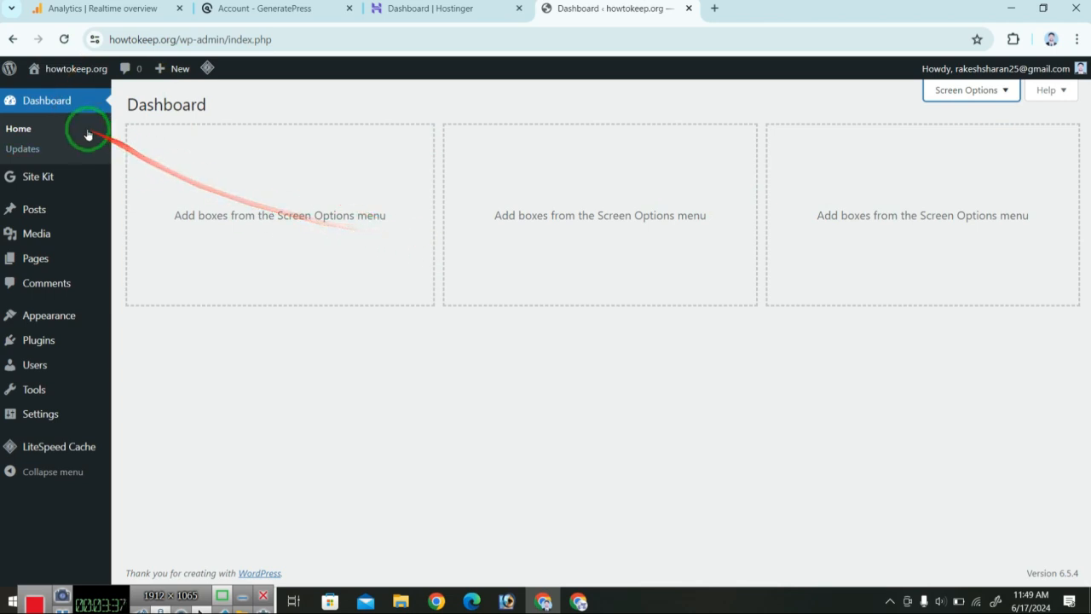
left_click(58, 105)
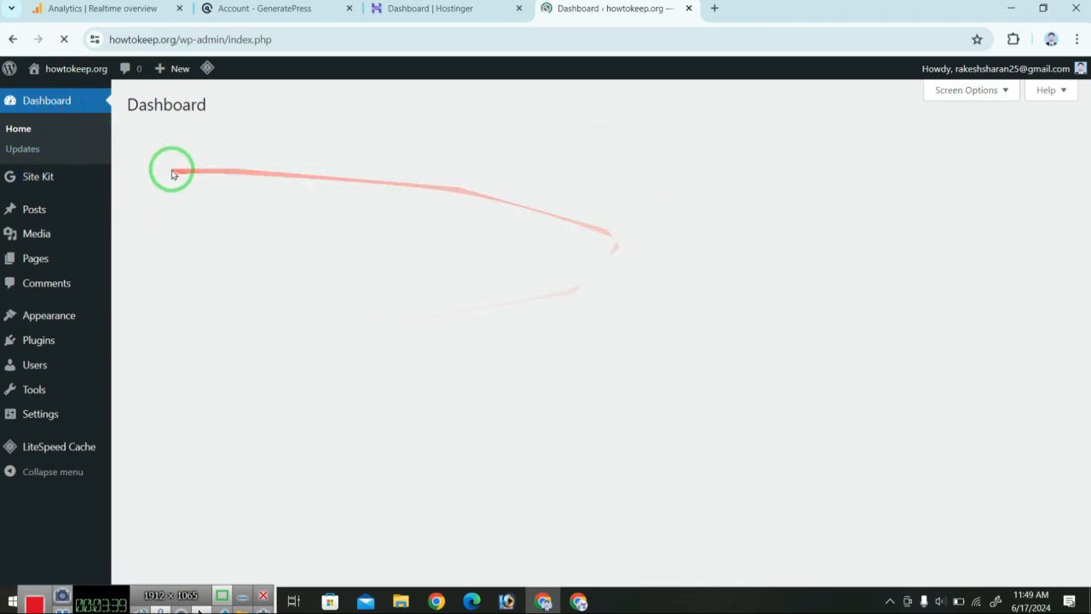
Open the howtokeep.org front page in a new browser tab, look it over, and return to the WordPress dashboard.
mouse_move(70, 71)
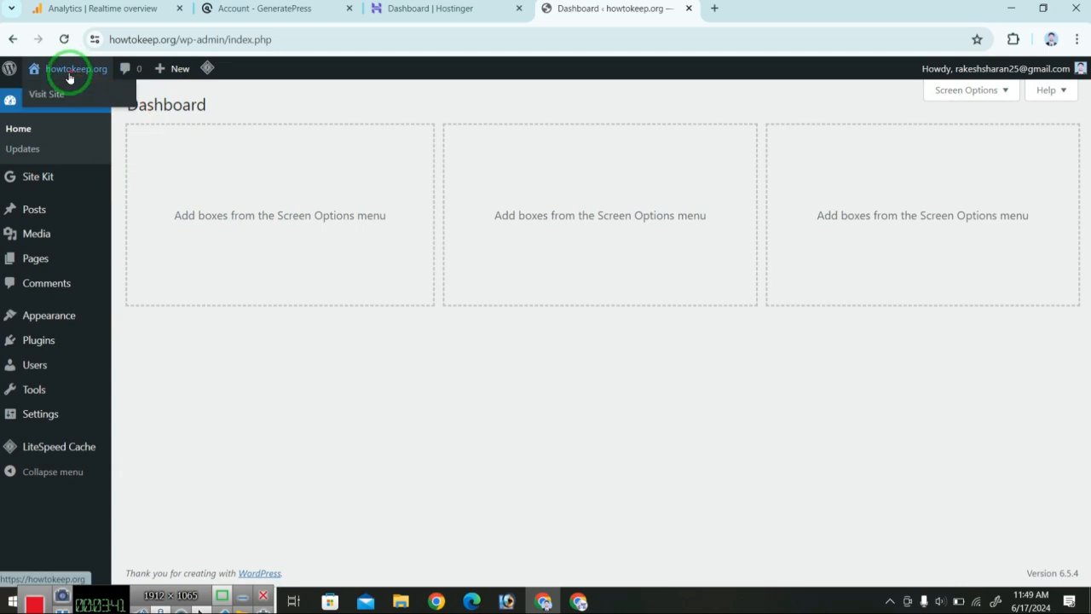
right_click(46, 96)
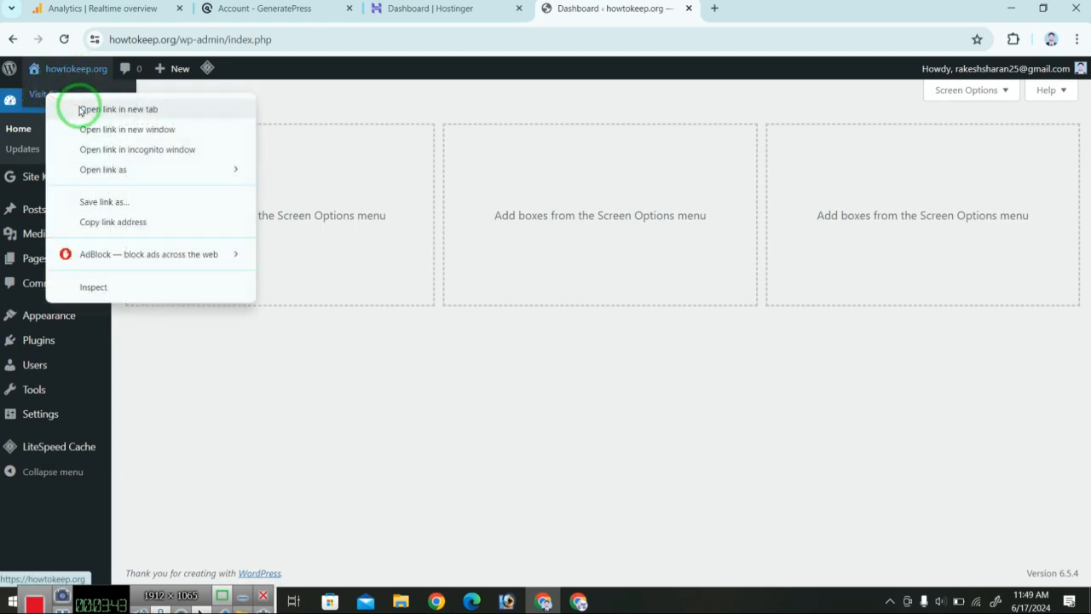
left_click(75, 107)
left_click(768, 12)
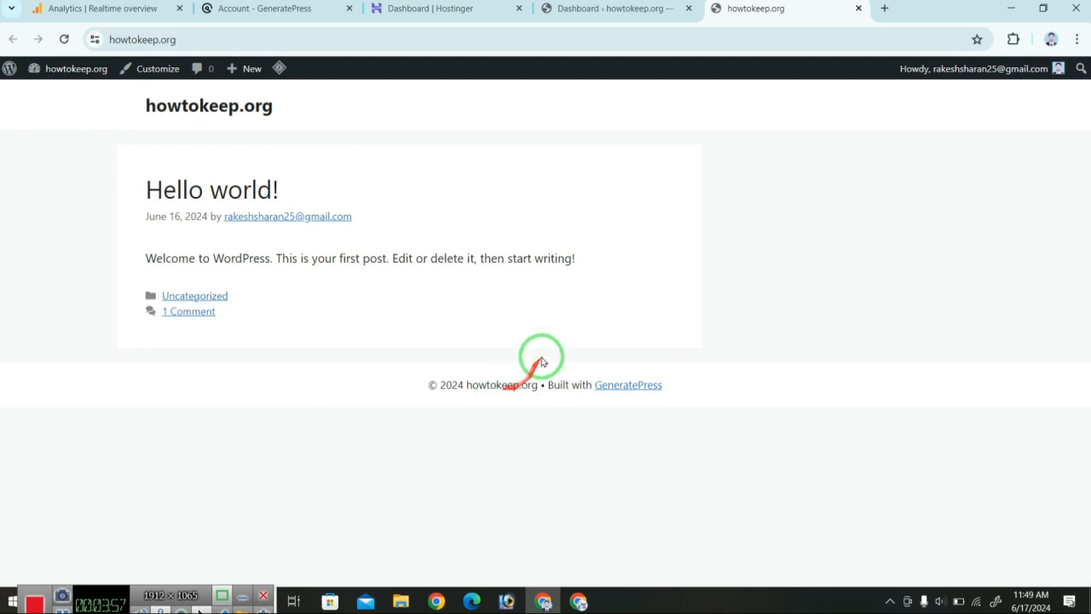
left_click(601, 10)
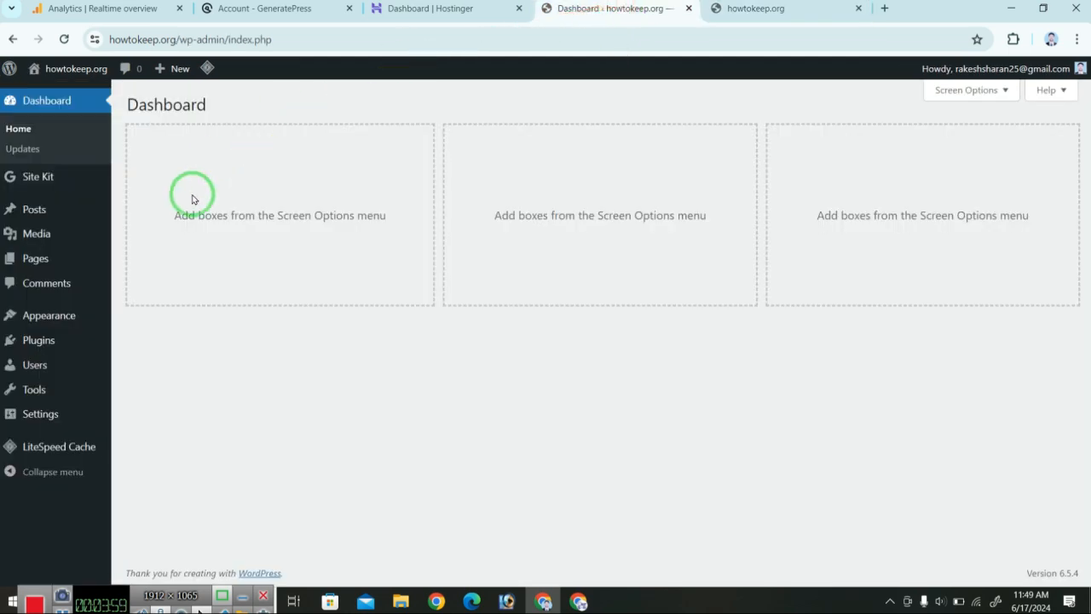
left_click_drag(3, 159, 80, 195)
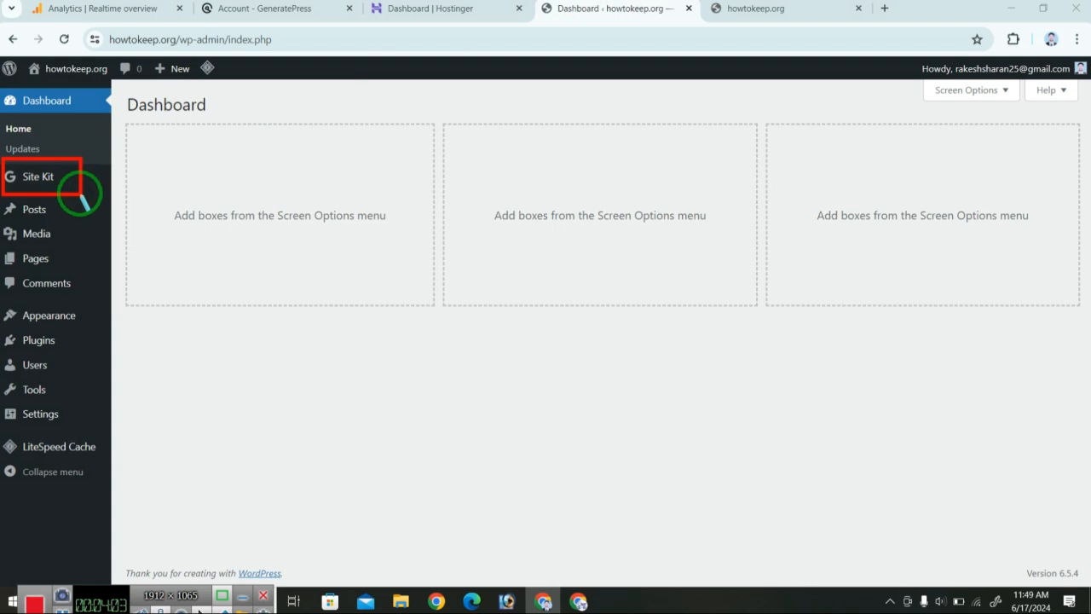
right_click(87, 184)
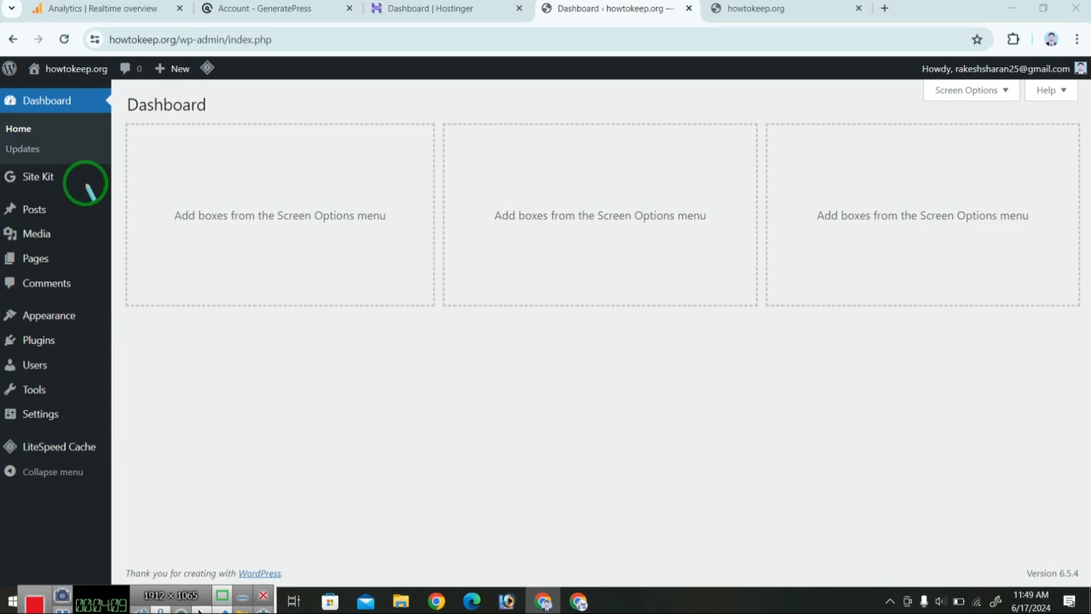
left_click_drag(12, 198, 73, 219)
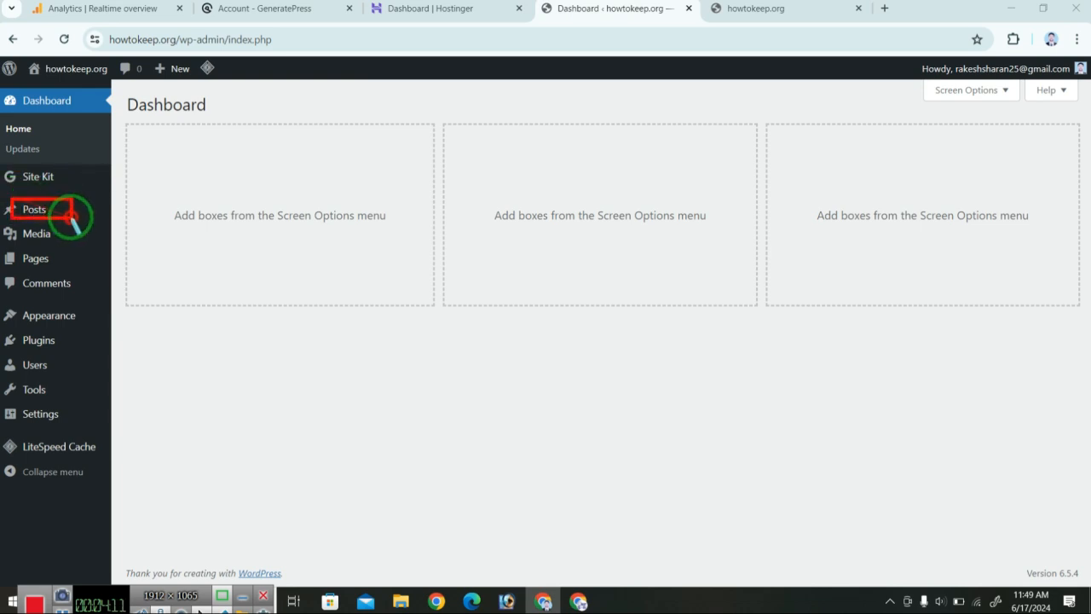
mouse_move(35, 215)
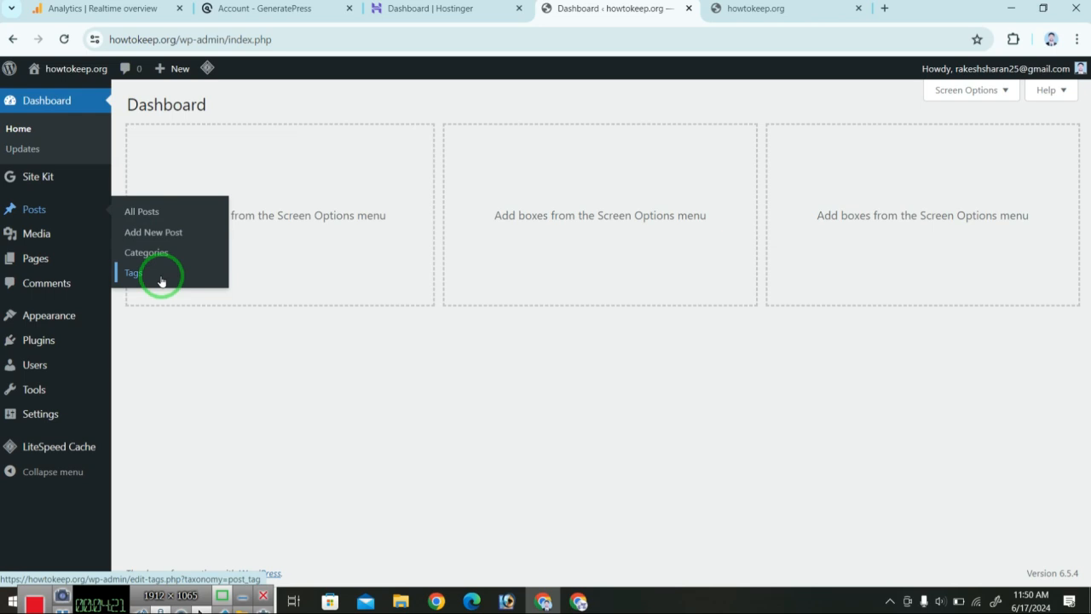
mouse_move(71, 238)
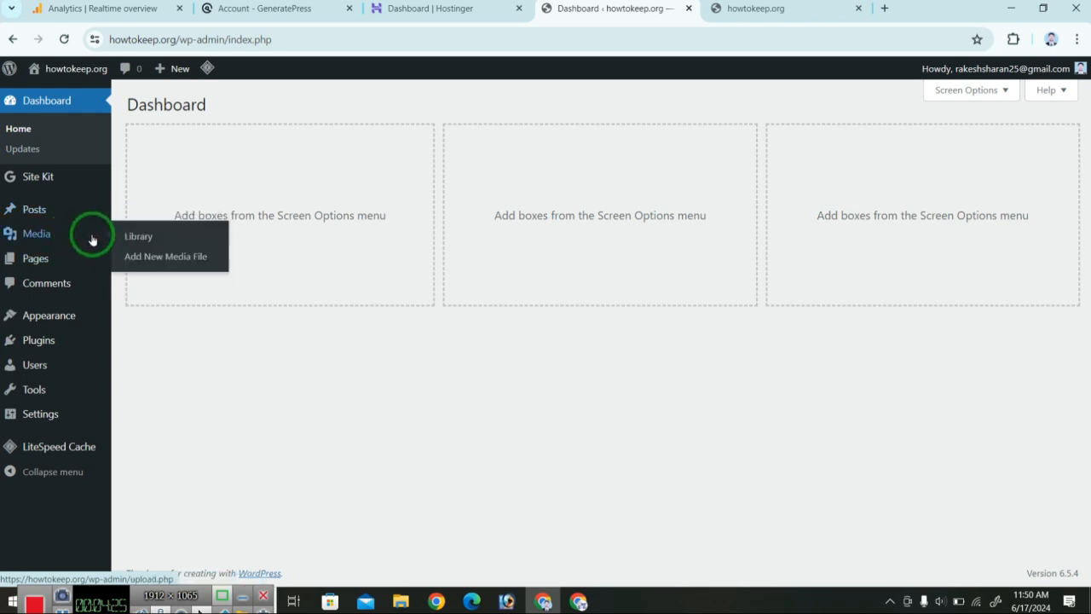
left_click(143, 258)
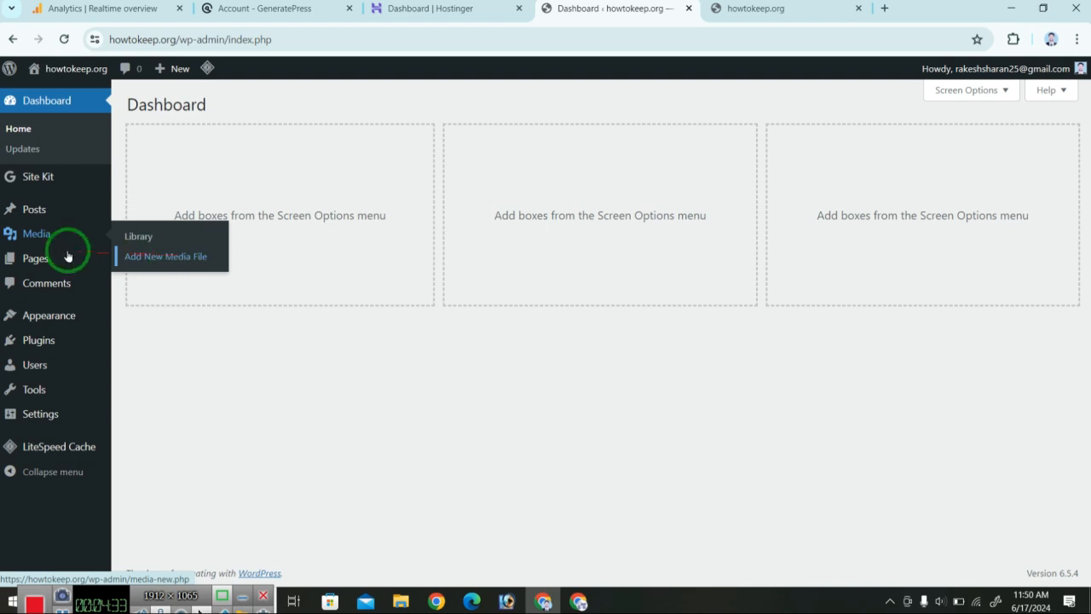
mouse_move(34, 256)
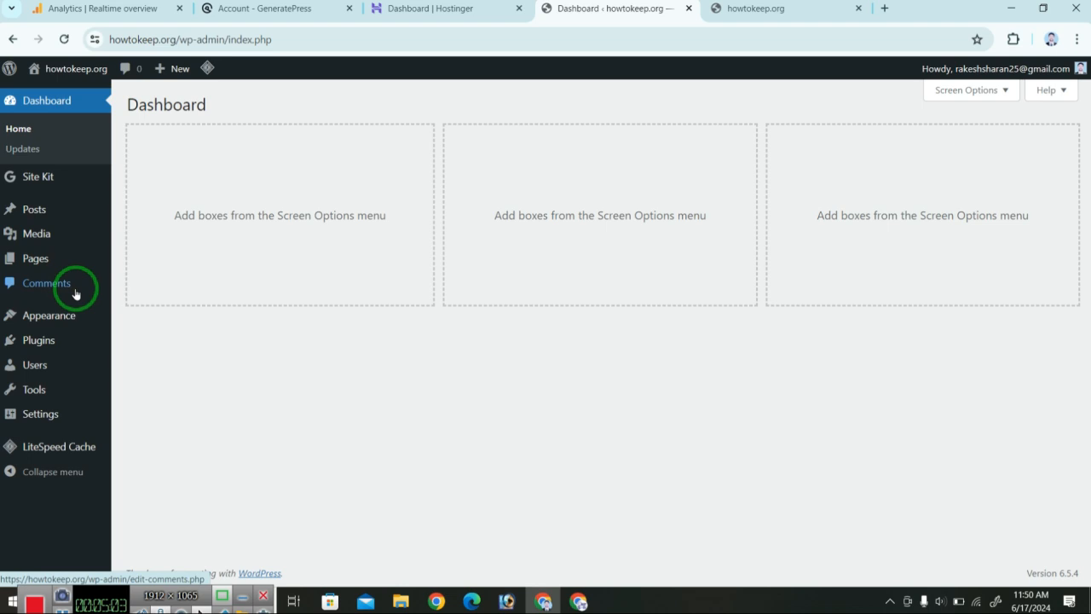
Open the comments list and move the sample comment on the "Hello world!" post to the trash.
left_click(65, 290)
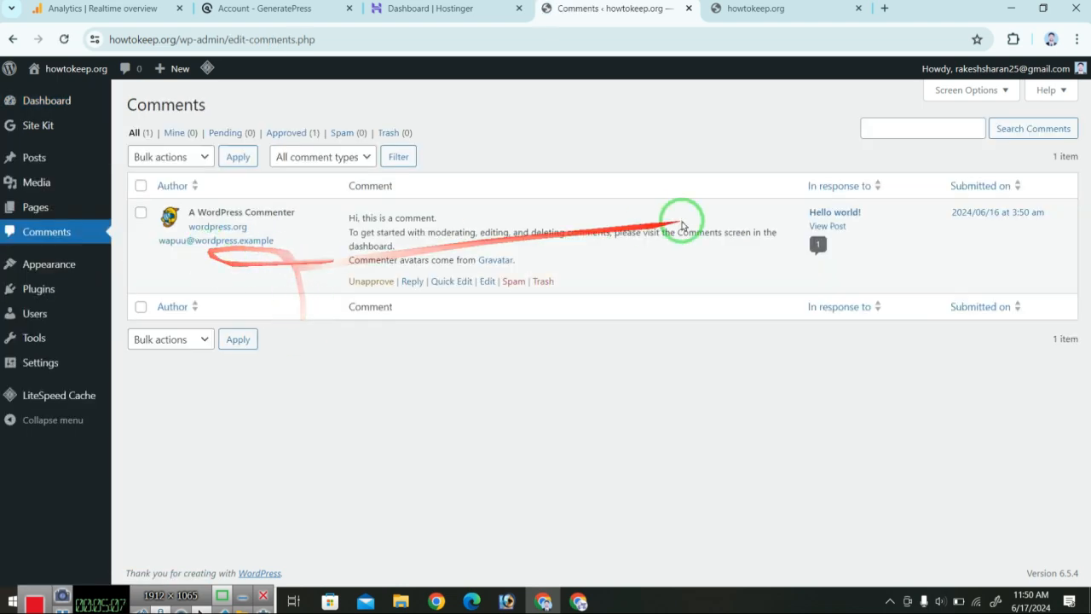
left_click(541, 278)
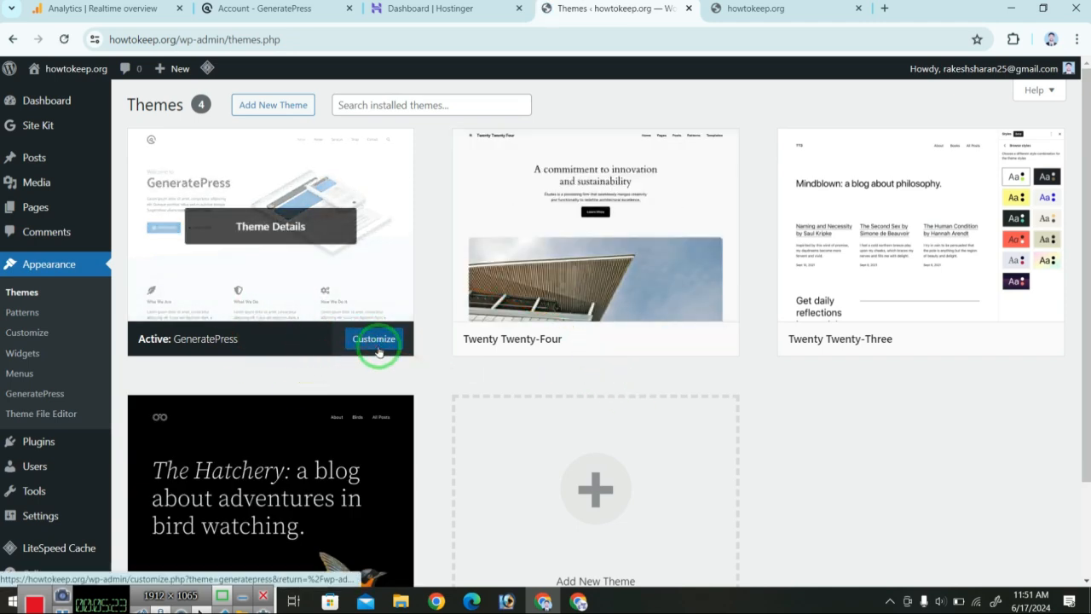
Open the details of the installed Twenty Twenty-Two theme, delete the theme and confirm the deletion.
scroll(378, 354, "down", 2)
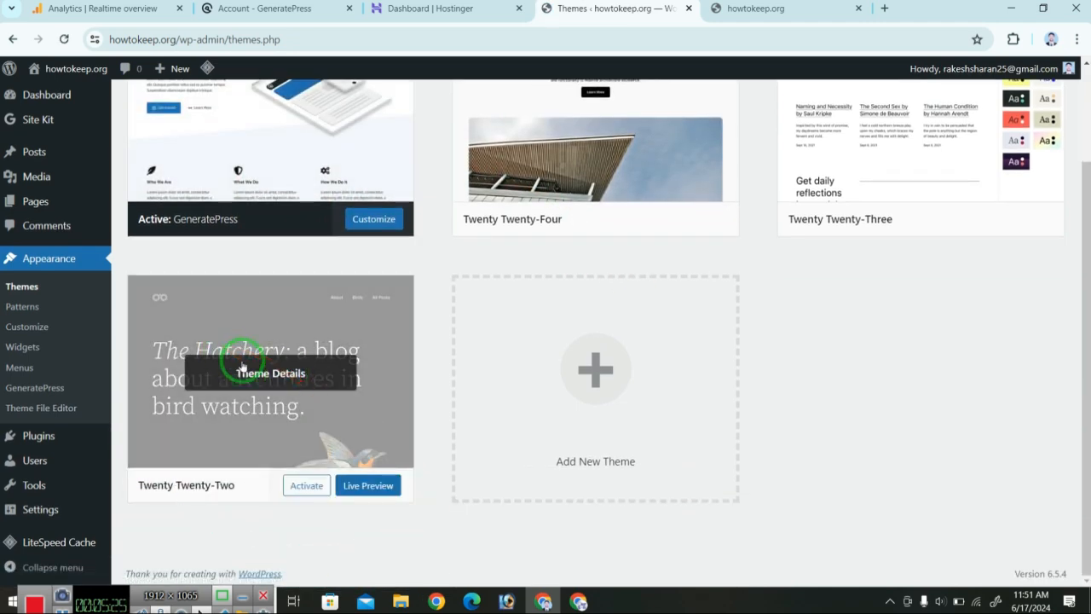
left_click_drag(129, 263, 415, 488)
left_click(305, 394)
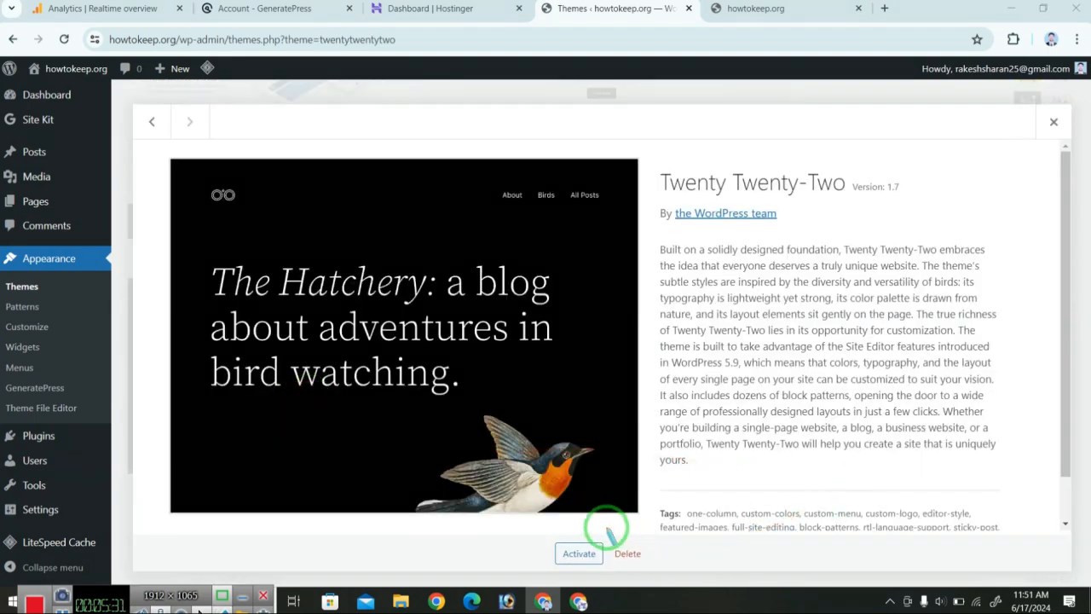
left_click_drag(607, 529, 677, 567)
left_click(628, 554)
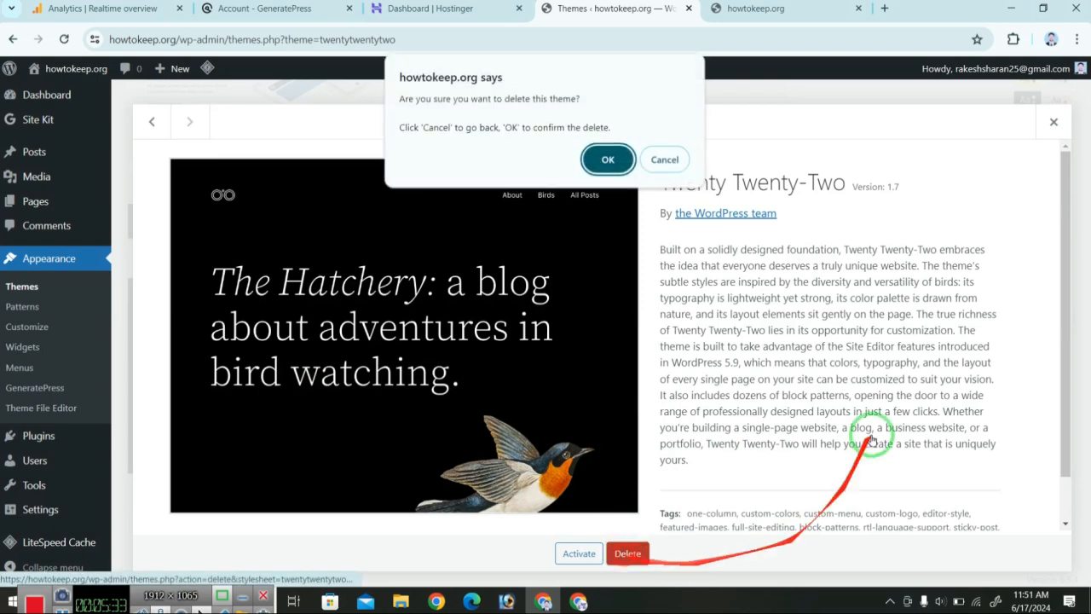
left_click(607, 160)
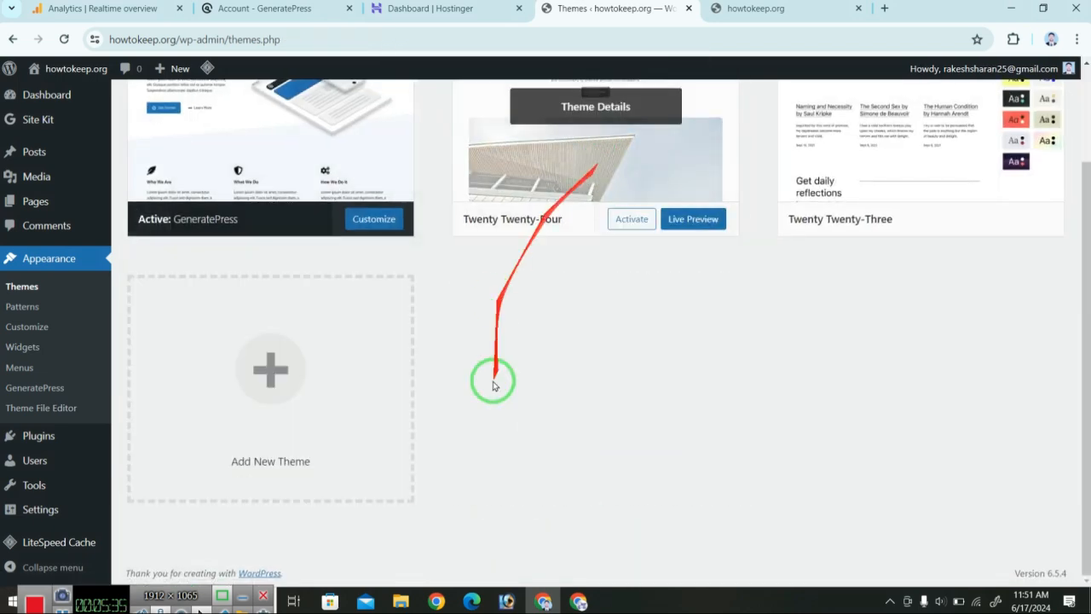
Delete the Twenty Twenty-Three and Twenty Twenty-Four themes, confirming each deletion, so that only GeneratePress is kept.
left_click(904, 176)
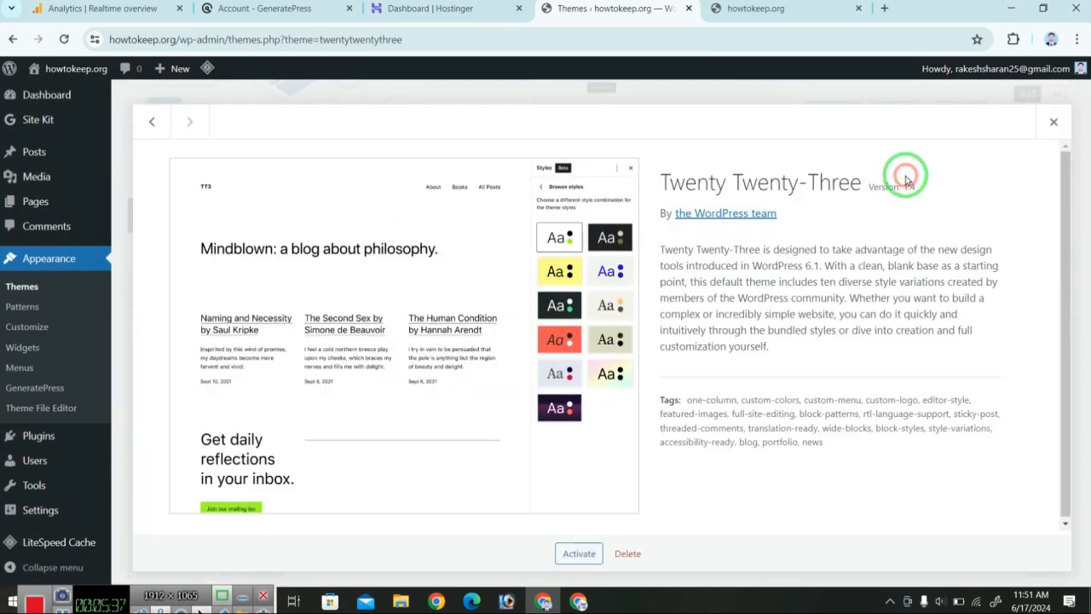
left_click(627, 553)
left_click(608, 156)
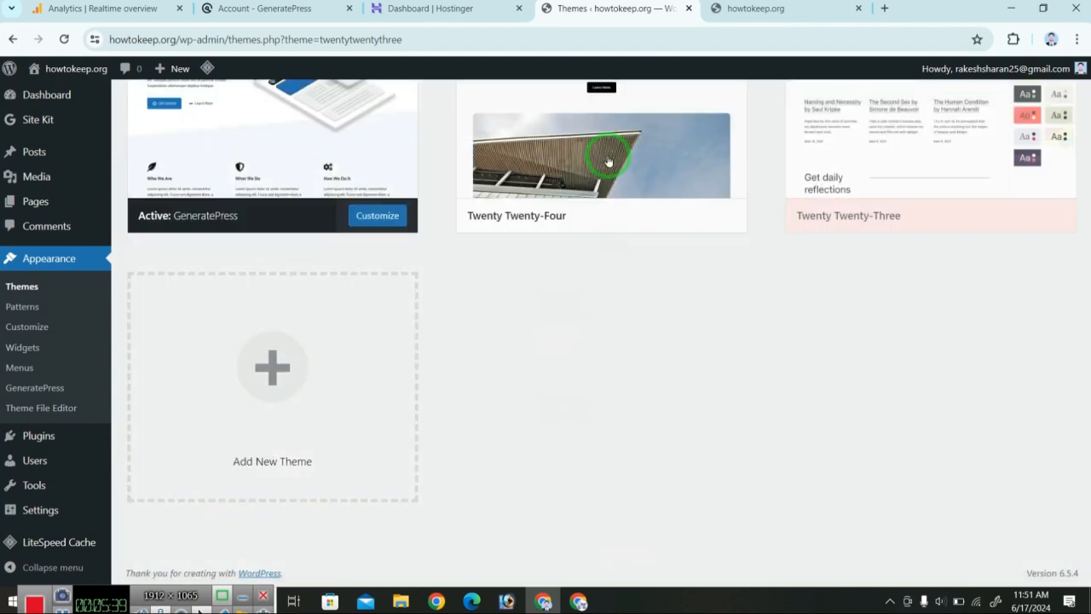
left_click(608, 161)
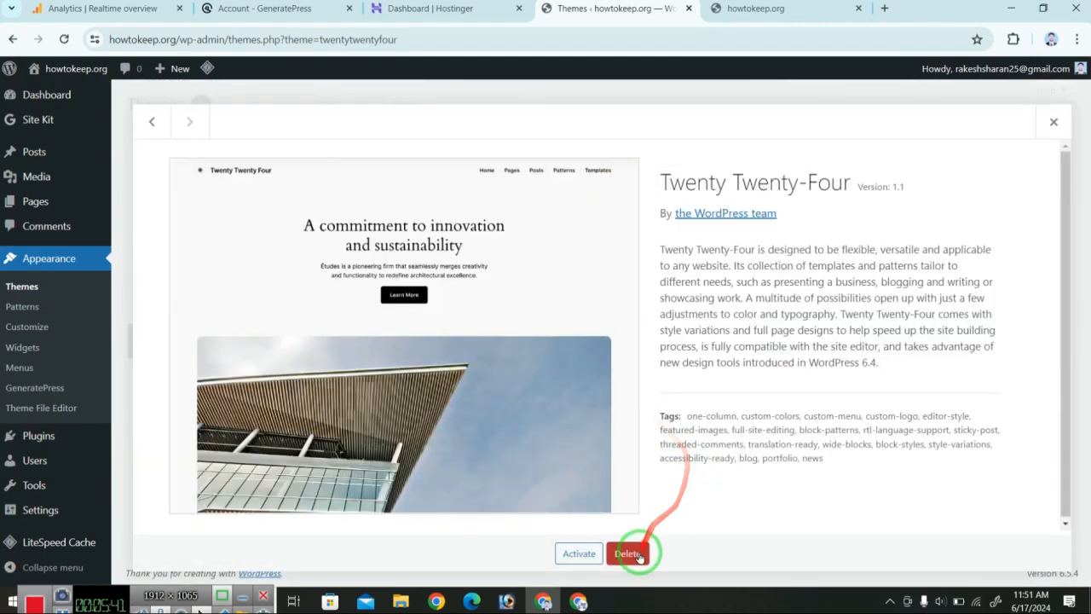
left_click(628, 554)
left_click(608, 159)
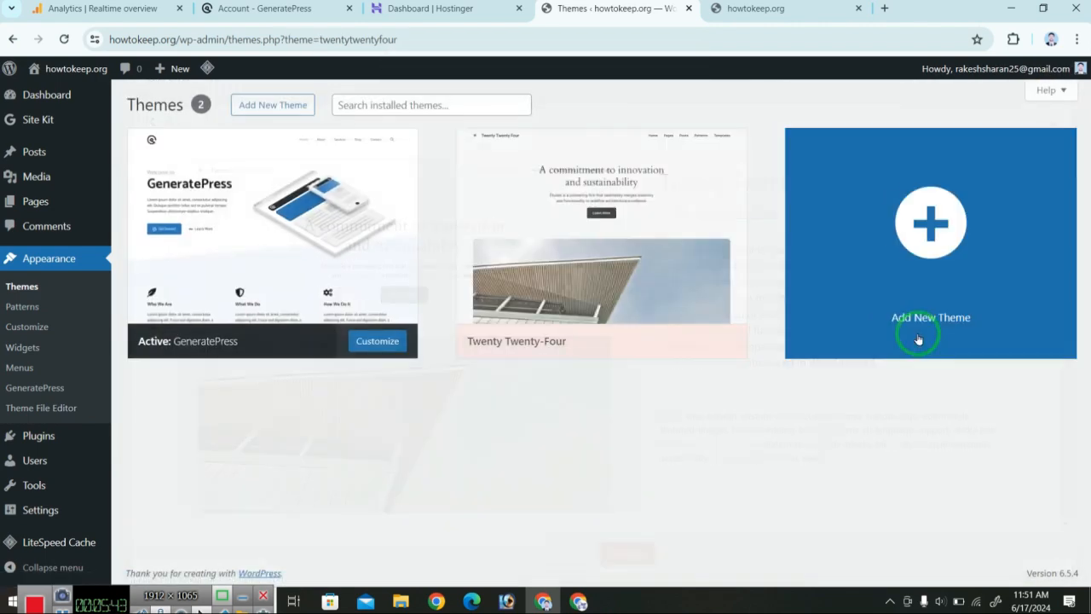
scroll(896, 363, "up", 2)
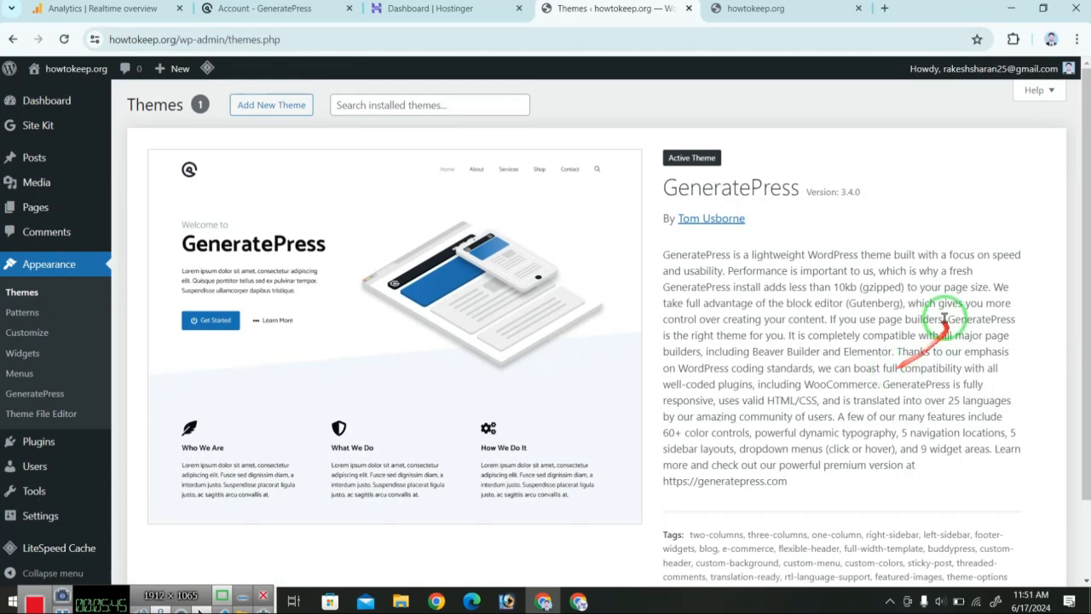
Look over the remaining GeneratePress theme page, and open the list of installed plugins.
left_click(49, 264)
scroll(54, 281, "down", 1)
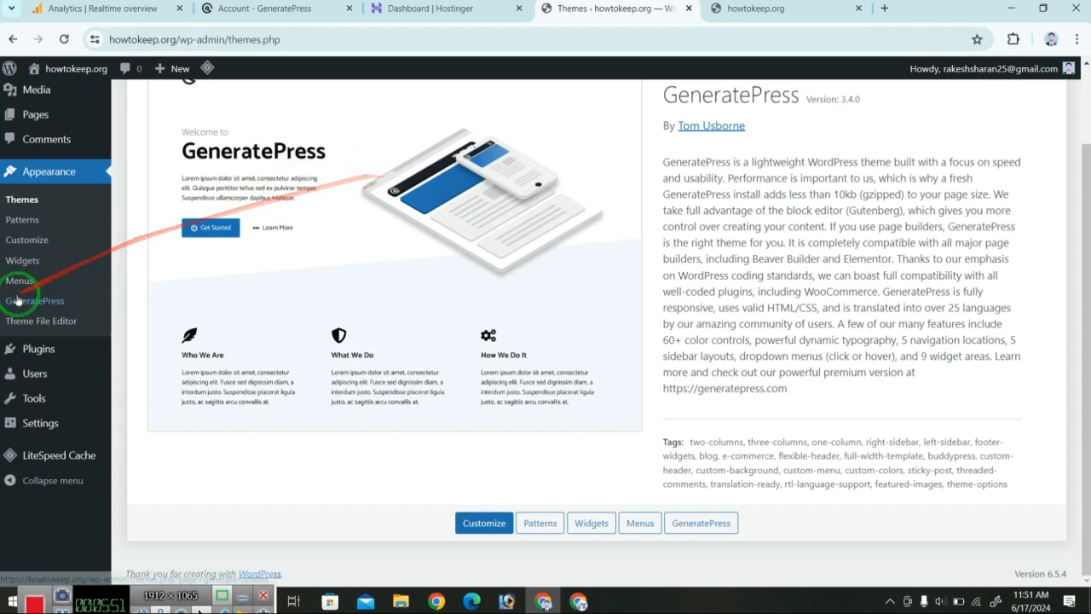
mouse_move(43, 354)
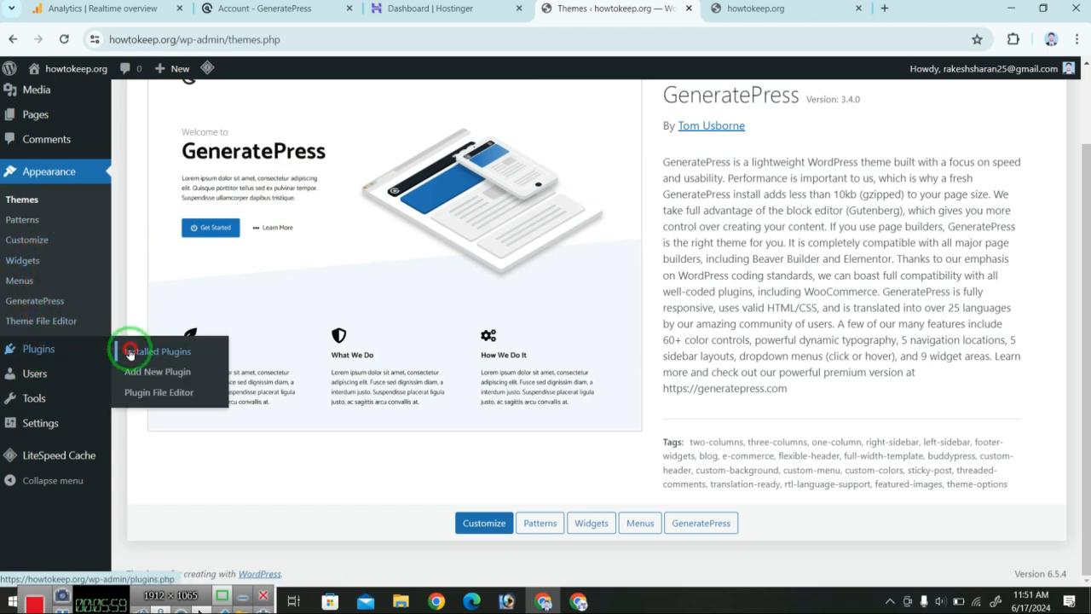
left_click(141, 370)
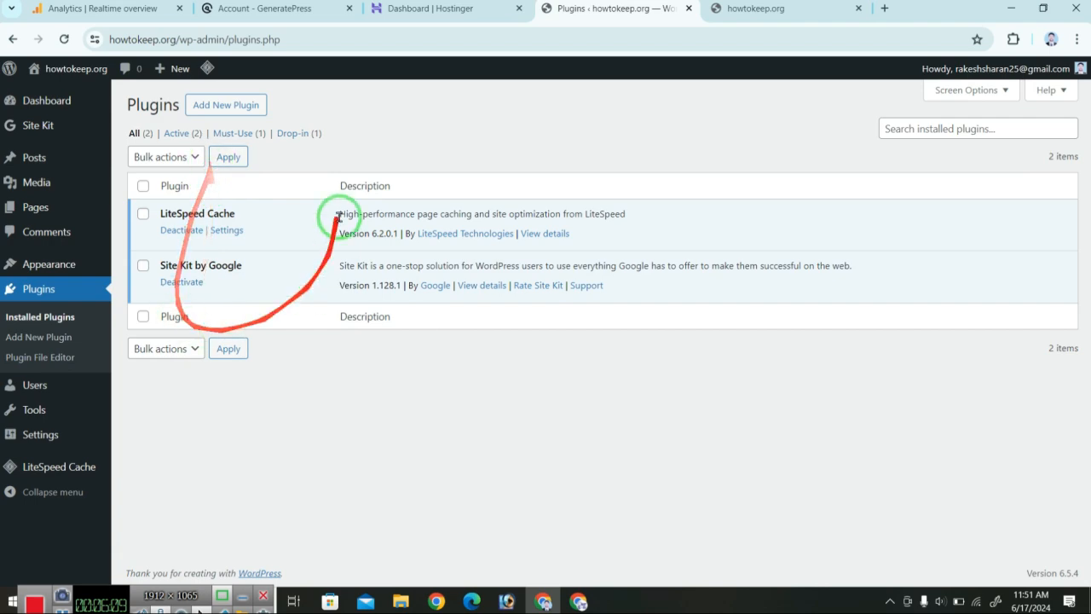
Search the plugin directory for "rank math", and install and activate the Rank Math SEO plugin.
left_click(227, 104)
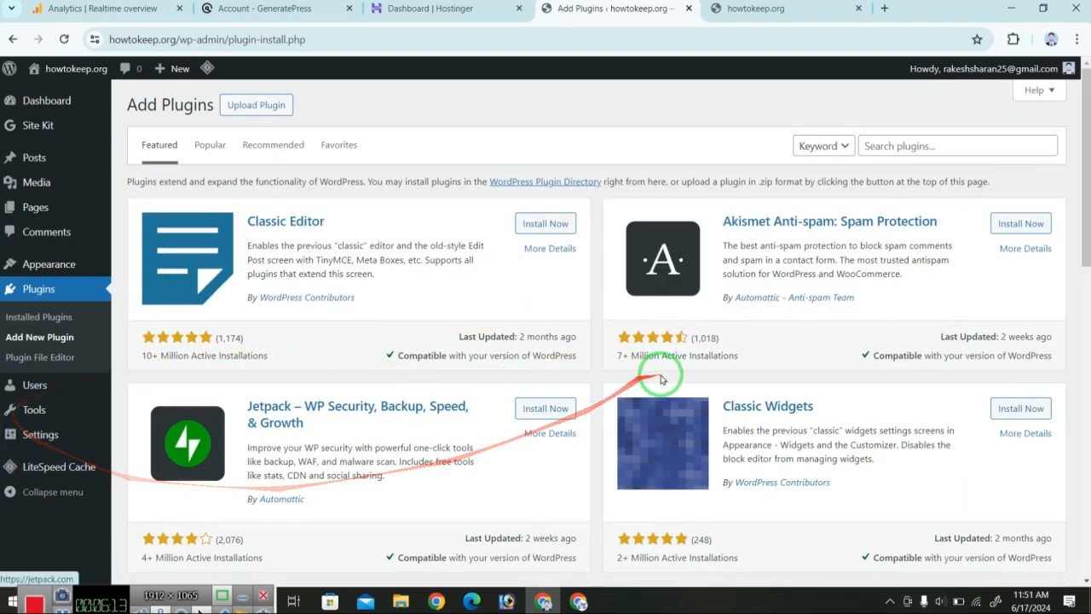
scroll(657, 375, "down", 5)
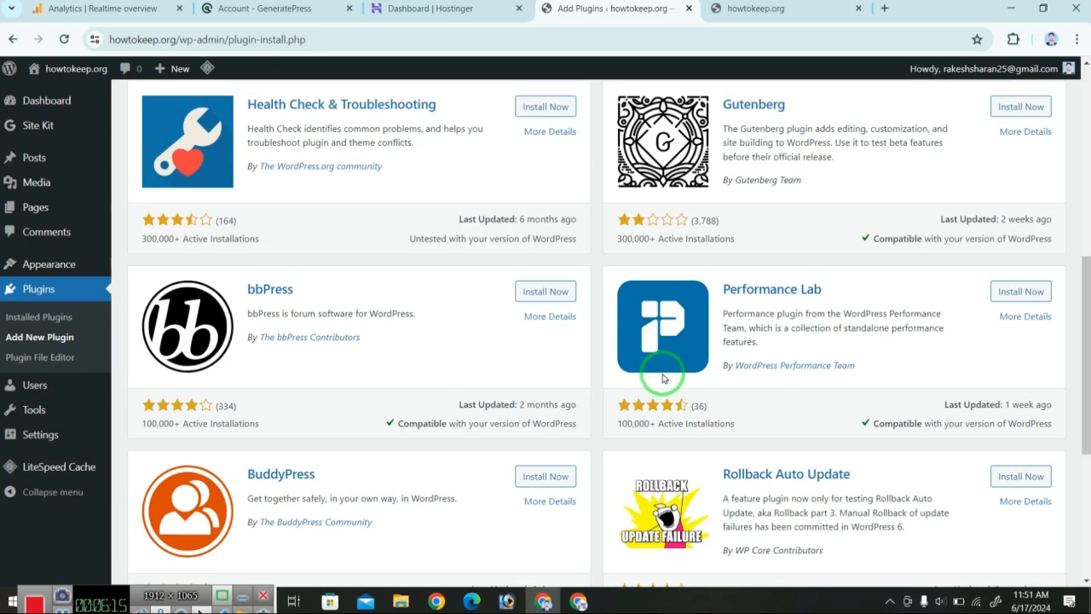
scroll(664, 379, "up", 5)
left_click(901, 146)
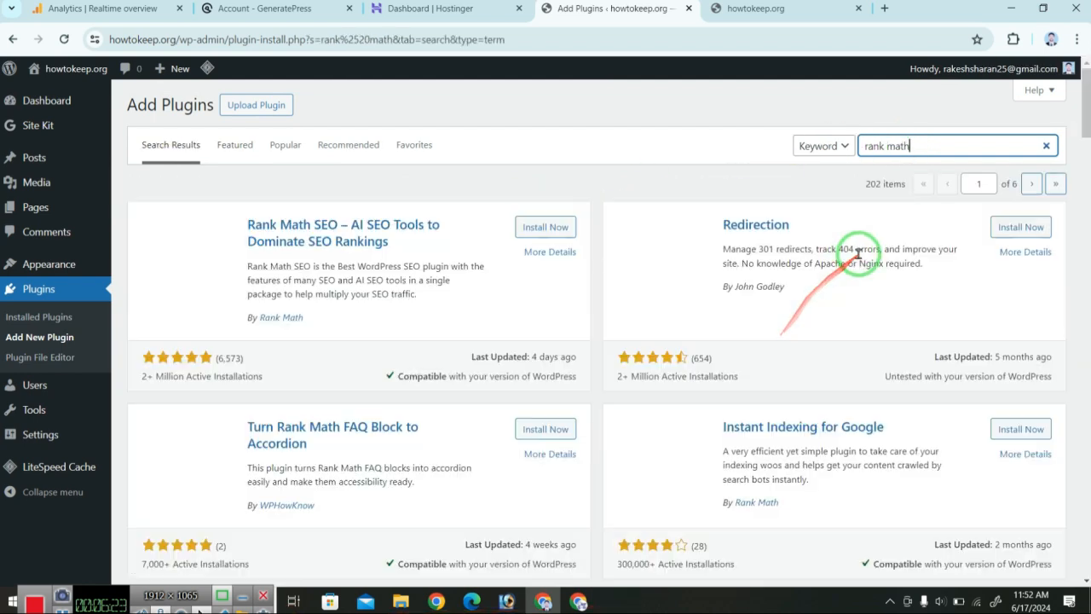
left_click(540, 230)
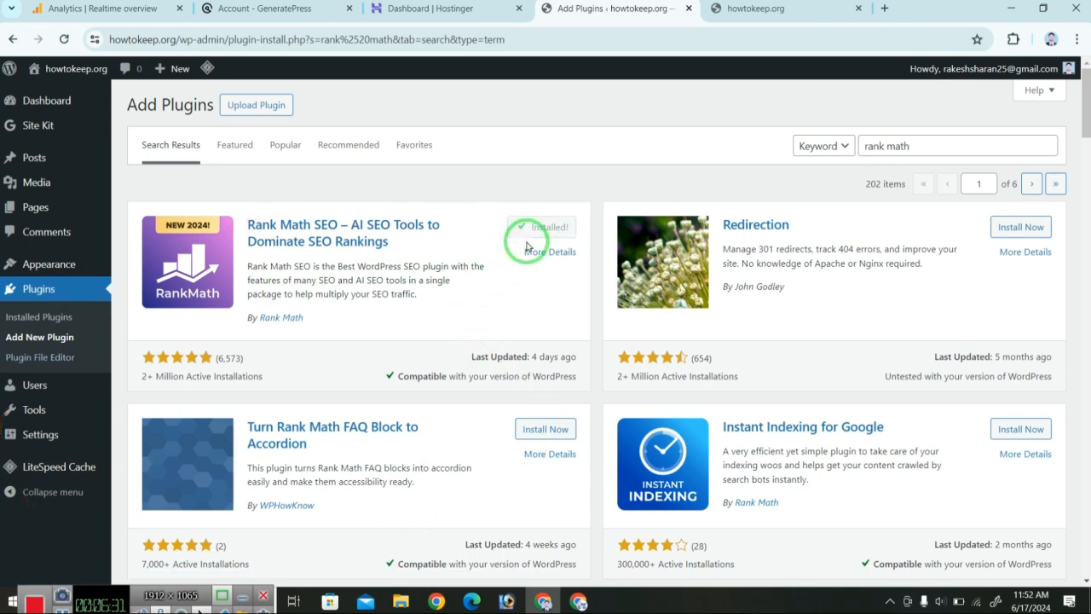
left_click(551, 228)
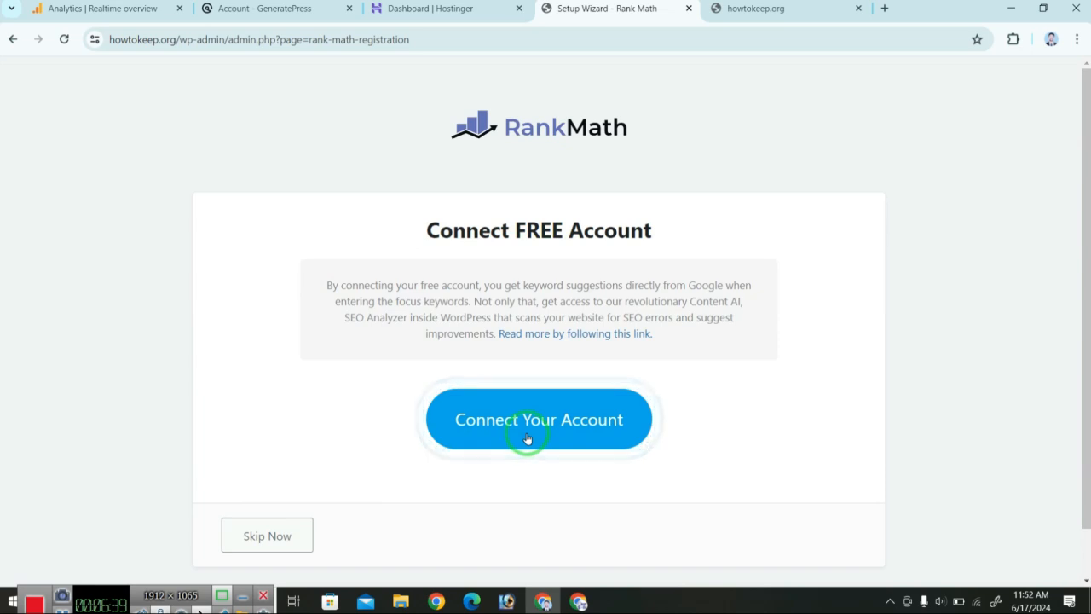
Skip connecting a Rank Math account and start the setup wizard in Advanced mode.
scroll(528, 440, "down", 1)
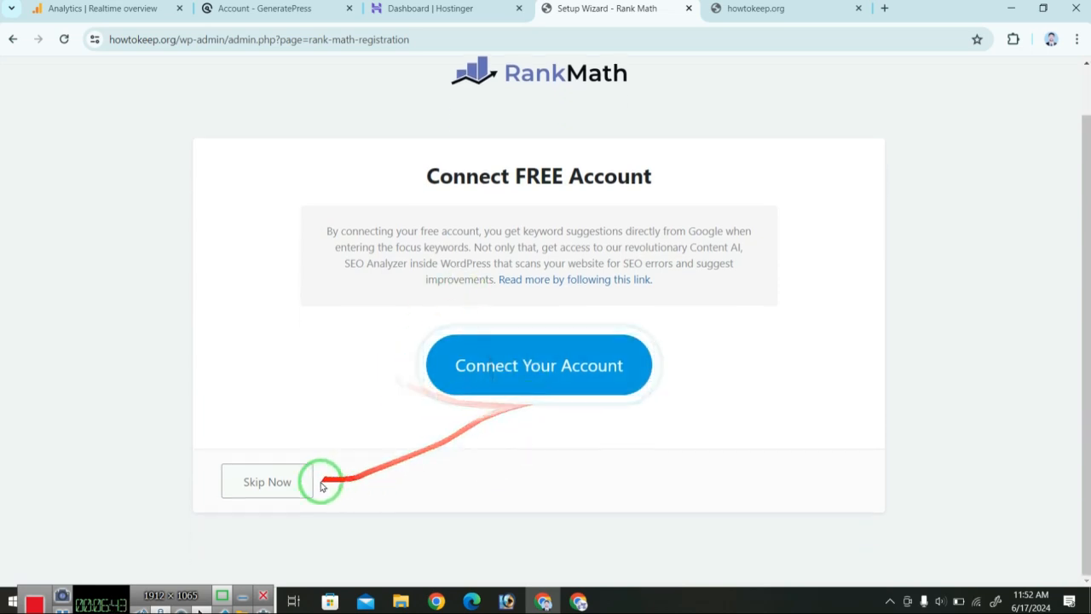
left_click(279, 484)
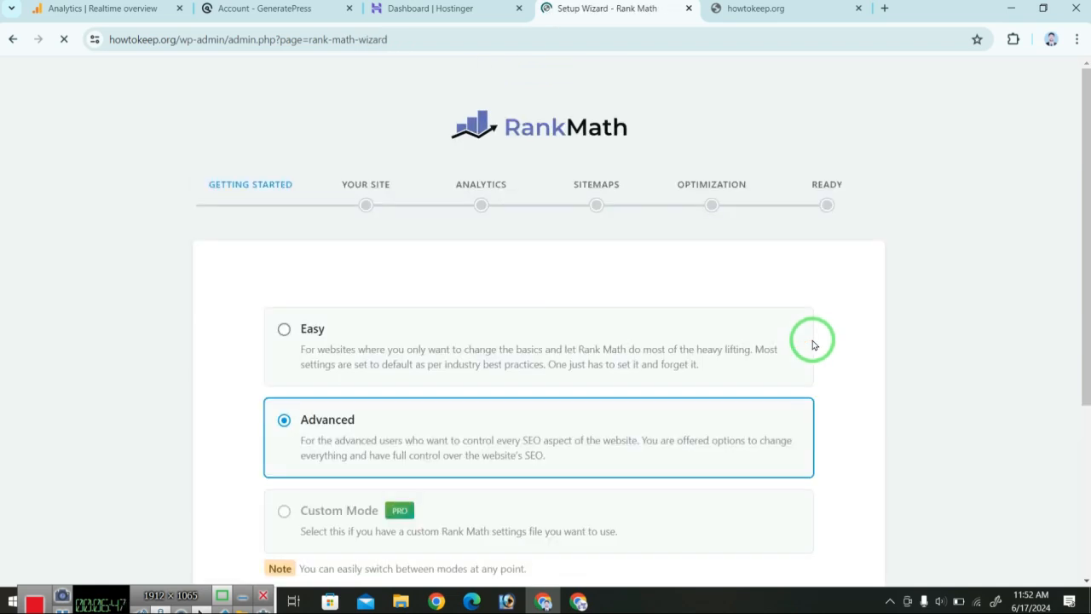
scroll(812, 344, "down", 3)
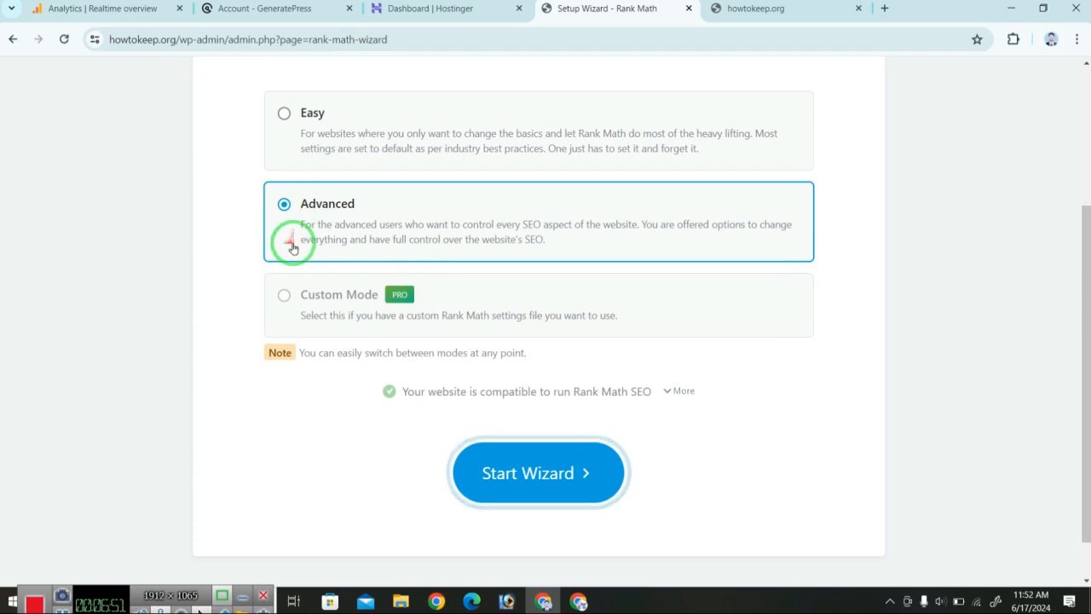
left_click(572, 477)
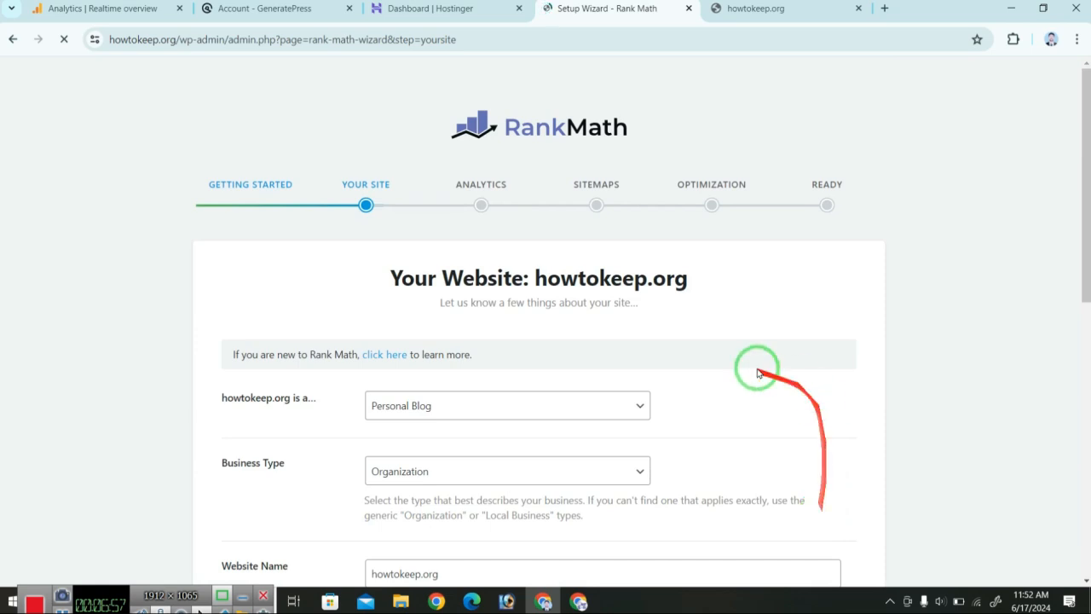
scroll(735, 361, "down", 2)
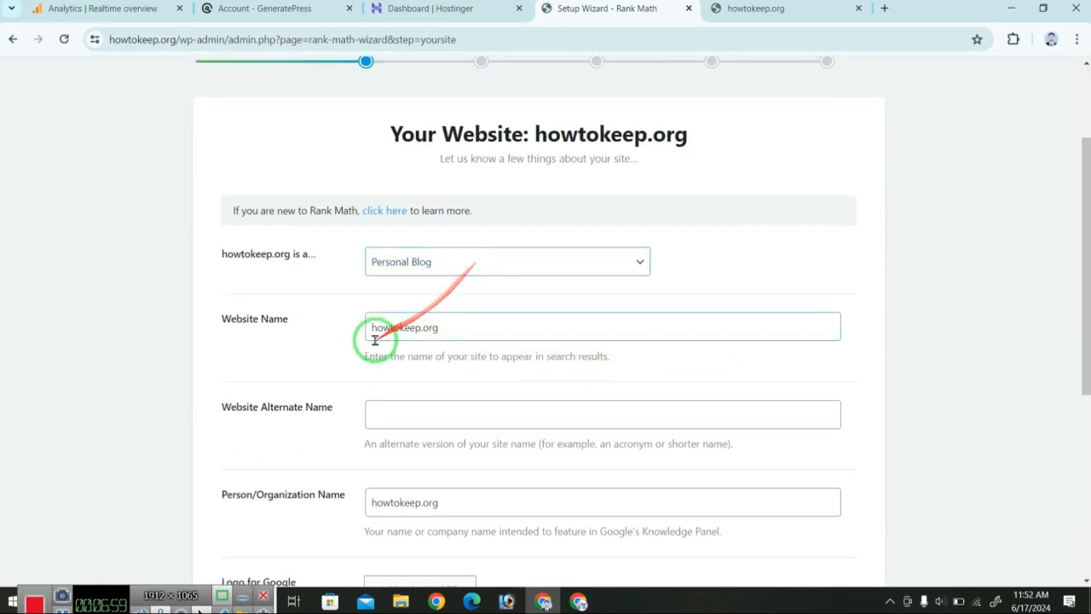
Save the prefilled website details and continue through the setup wizard's analytics stage without connecting a Rank Math account.
scroll(196, 370, "down", 3)
scroll(511, 289, "down", 2)
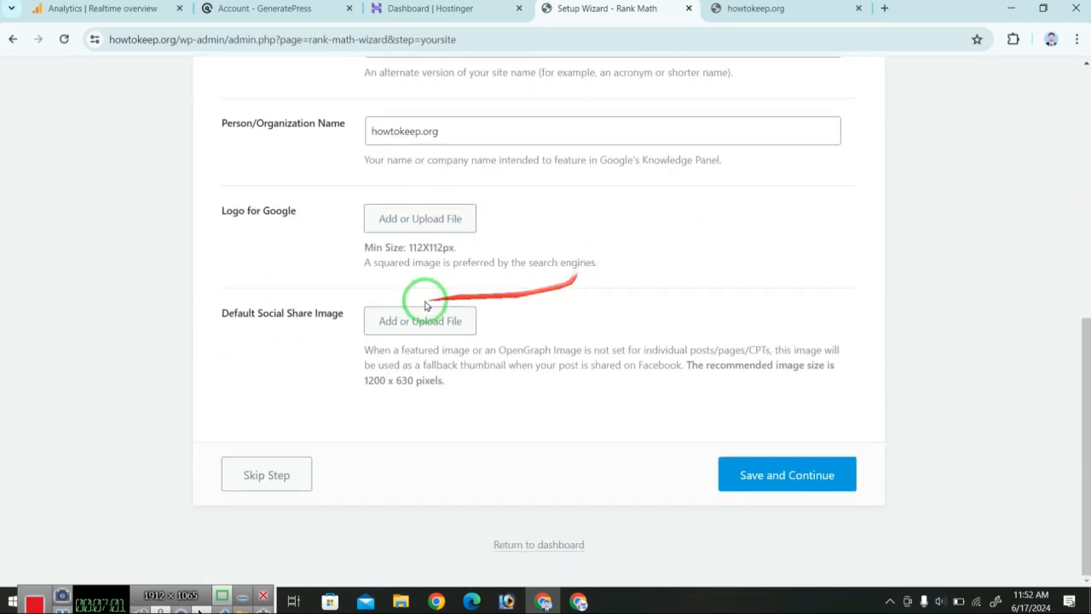
left_click(772, 482)
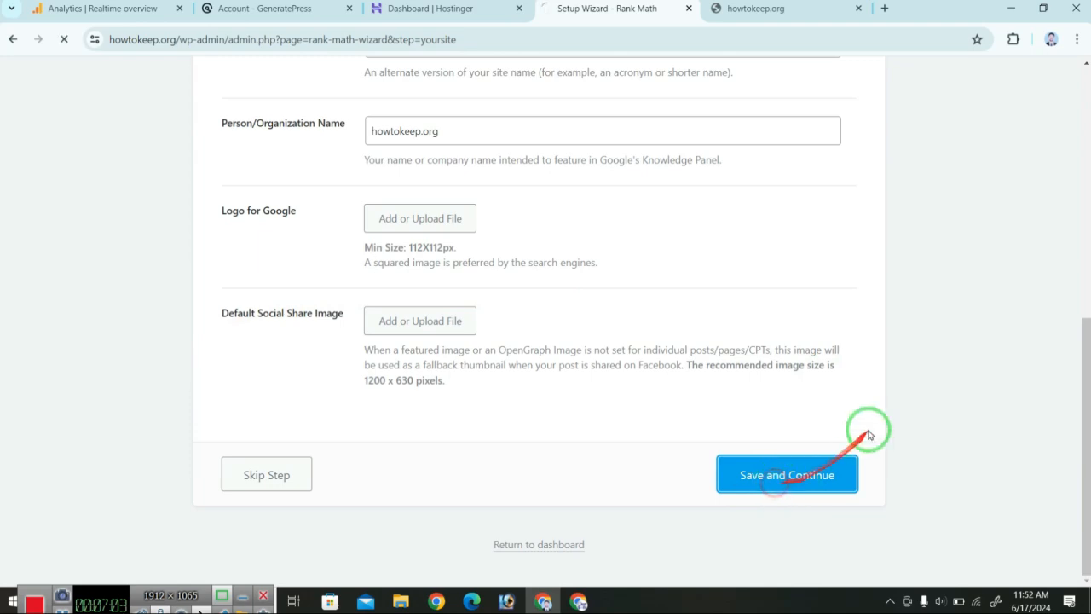
scroll(739, 370, "down", 4)
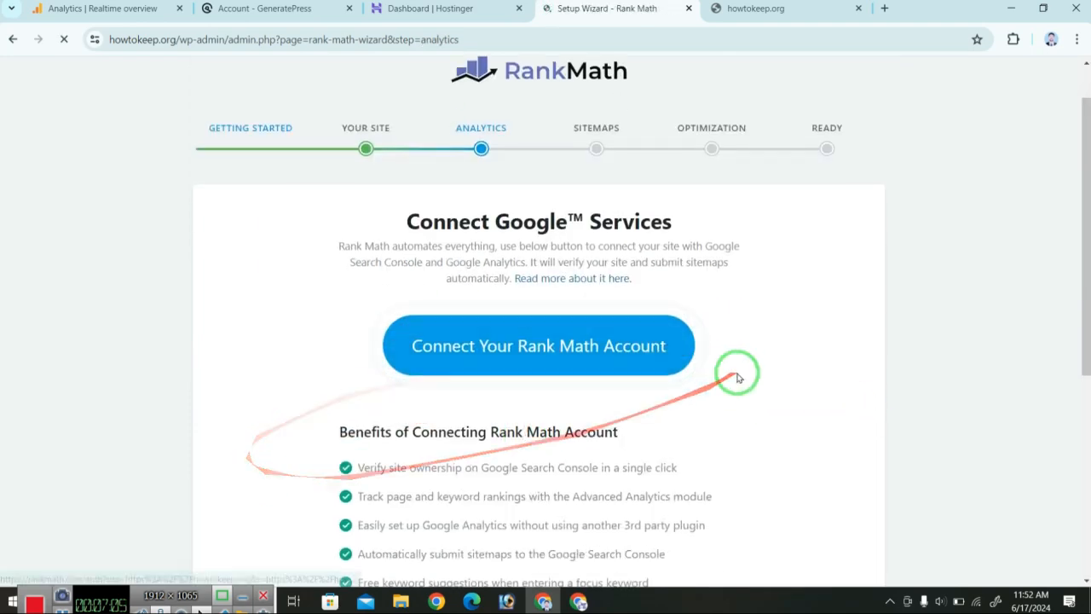
scroll(791, 426, "down", 1)
left_click(758, 470)
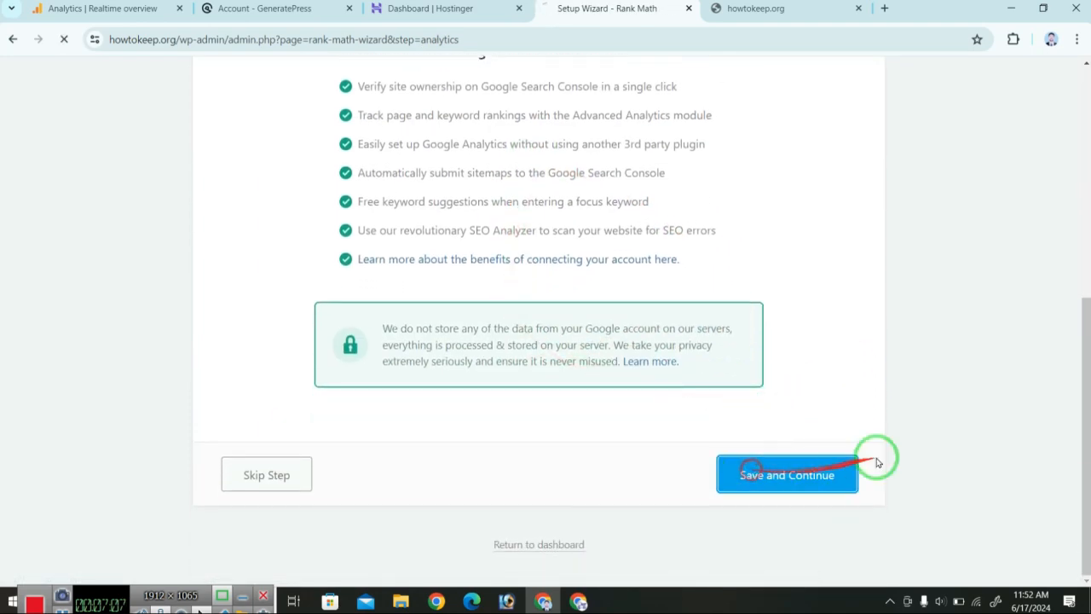
Keep the preset sitemap and SEO Tweaks options, and finish the setup wizard to reach the Rank Math modules dashboard.
scroll(835, 367, "down", 3)
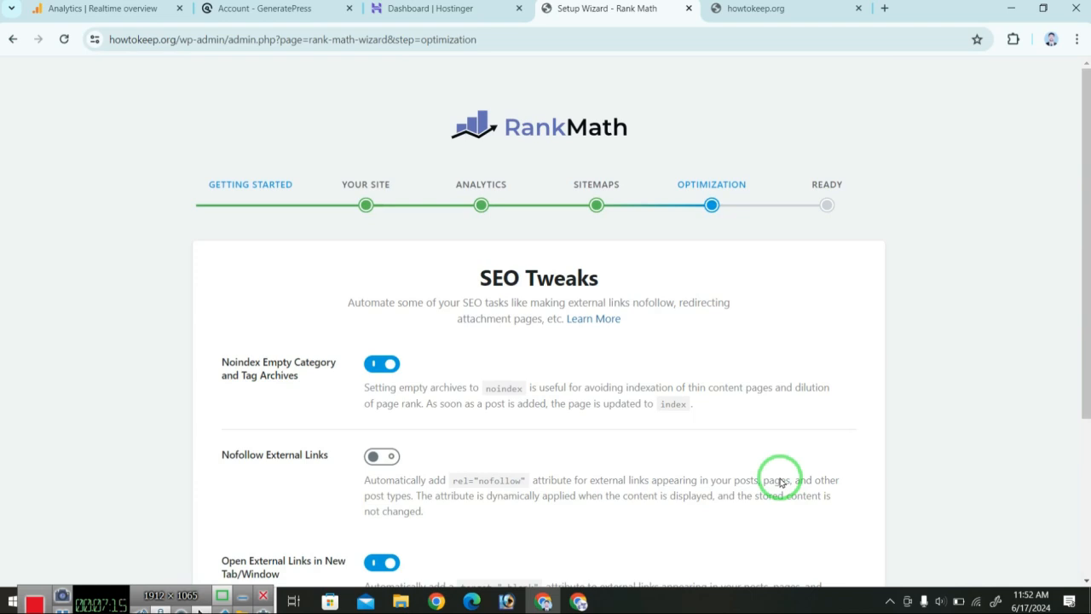
scroll(779, 480, "down", 3)
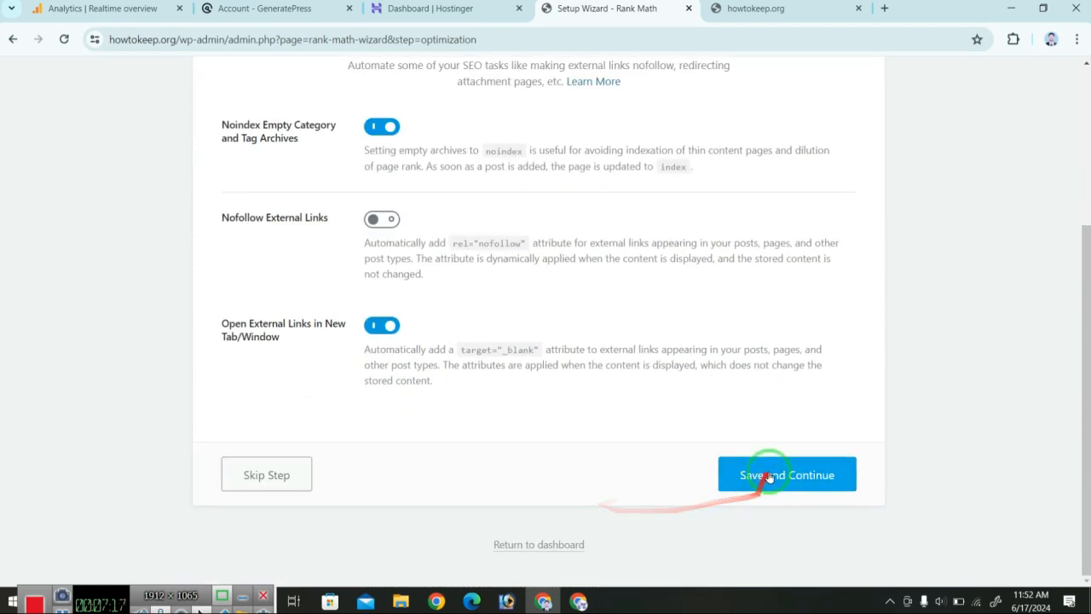
left_click(770, 476)
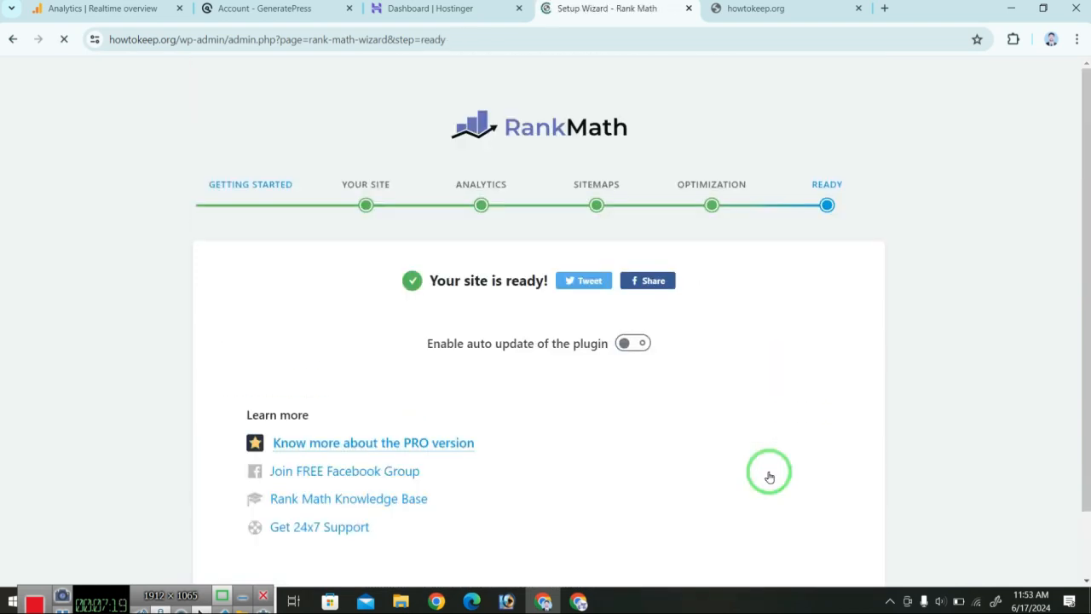
scroll(769, 475, "down", 1)
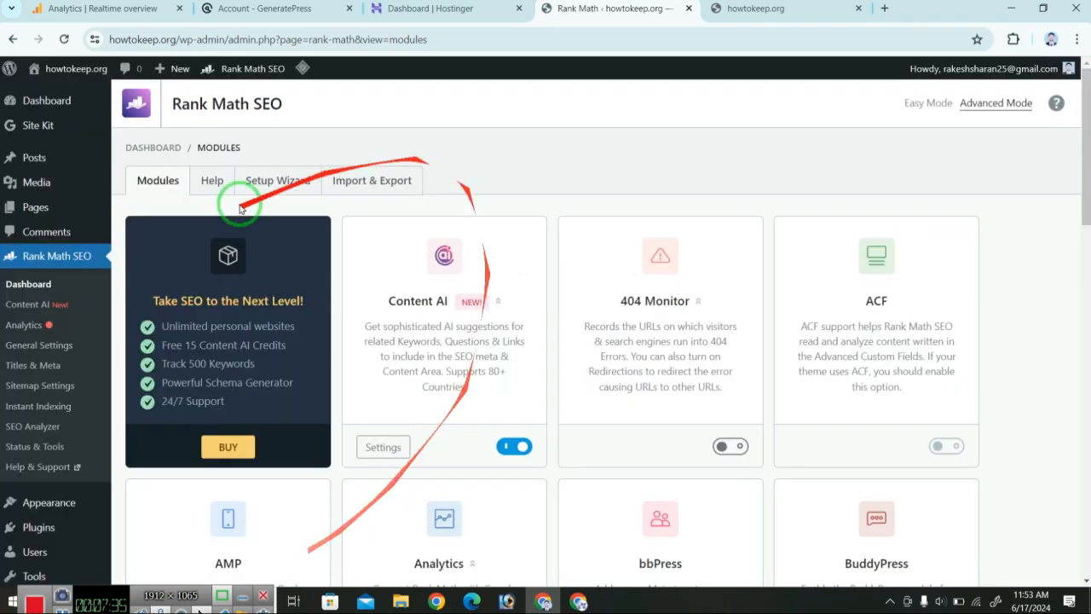
Enable the 404 Monitor and AMP modules in Rank Math.
scroll(733, 315, "down", 3)
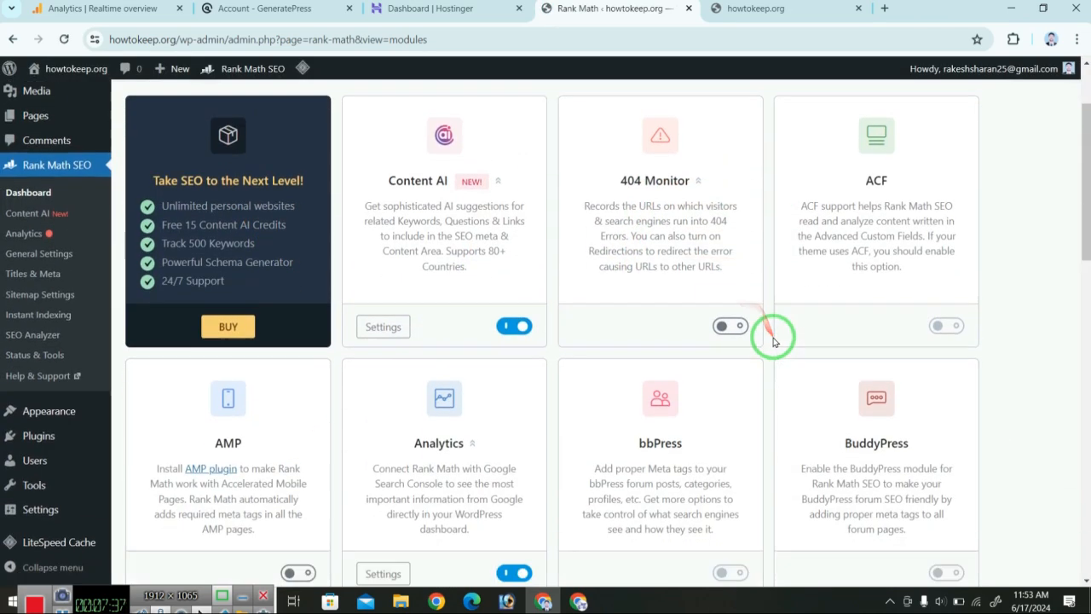
left_click(724, 304)
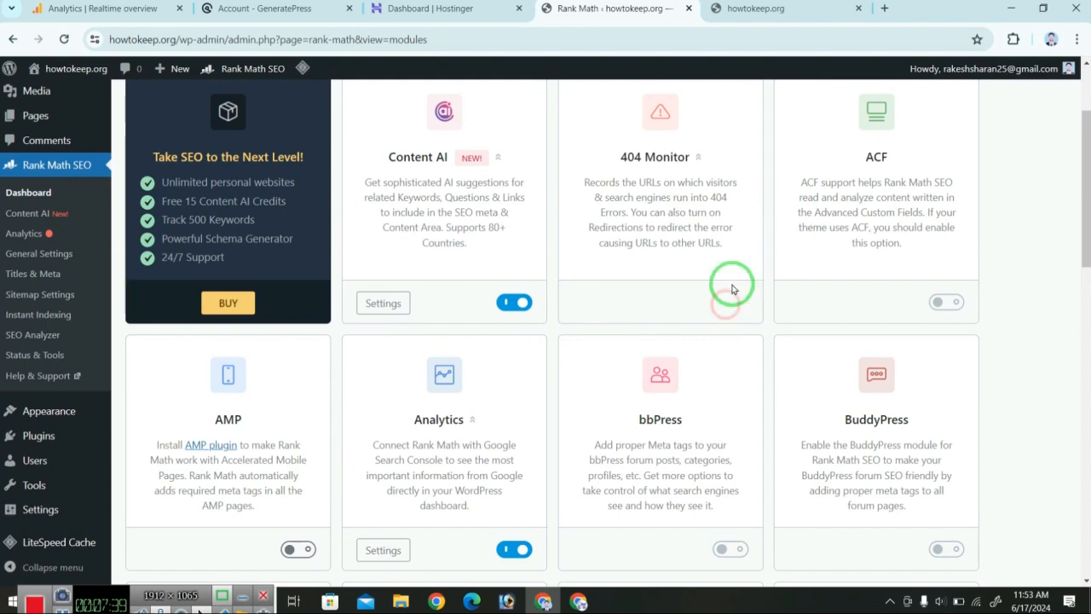
scroll(771, 370, "down", 3)
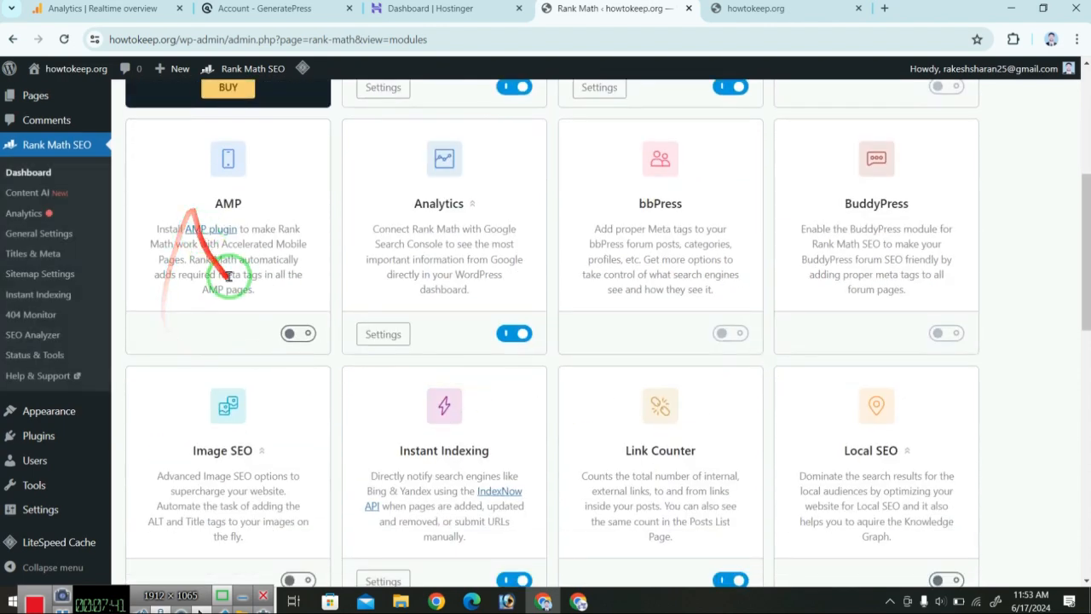
left_click(302, 335)
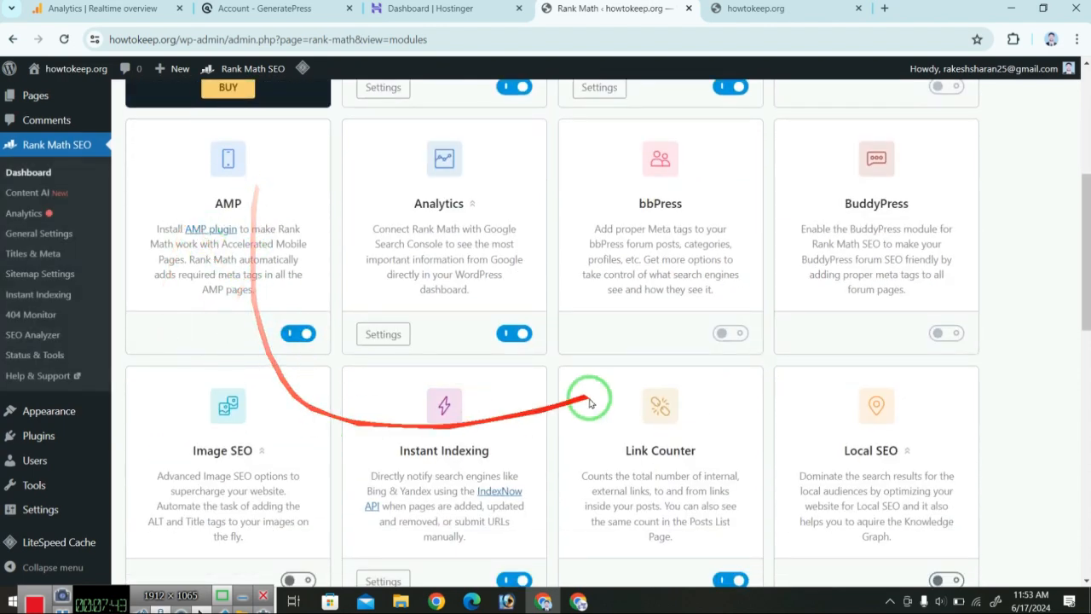
Enable the Image SEO and Redirections modules, and check the remaining Rank Math modules through Google Web Stories and WooCommerce.
scroll(317, 350, "down", 2)
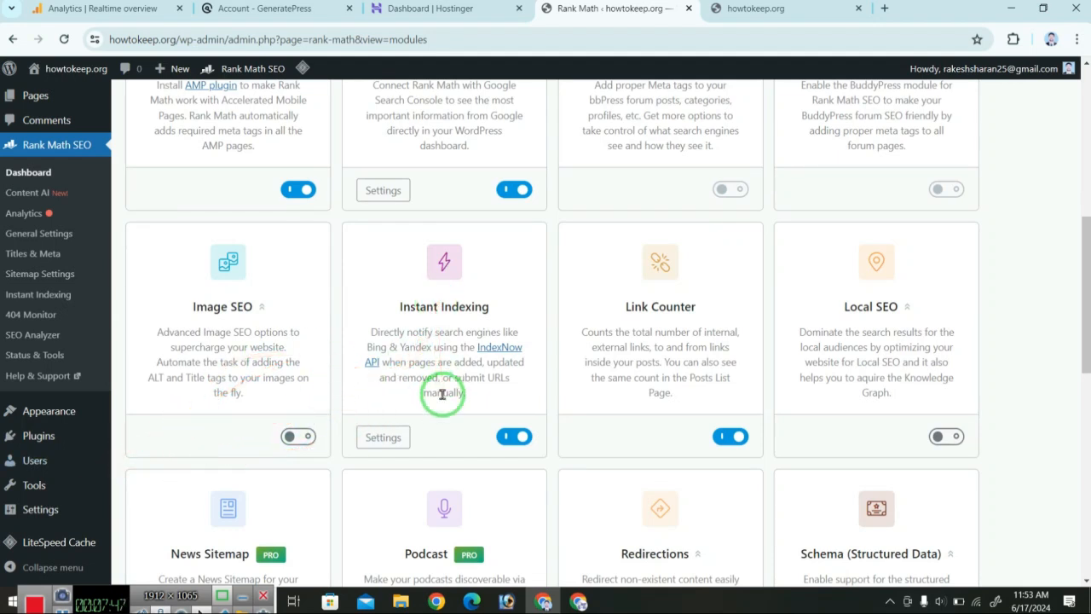
left_click(297, 436)
scroll(401, 451, "down", 3)
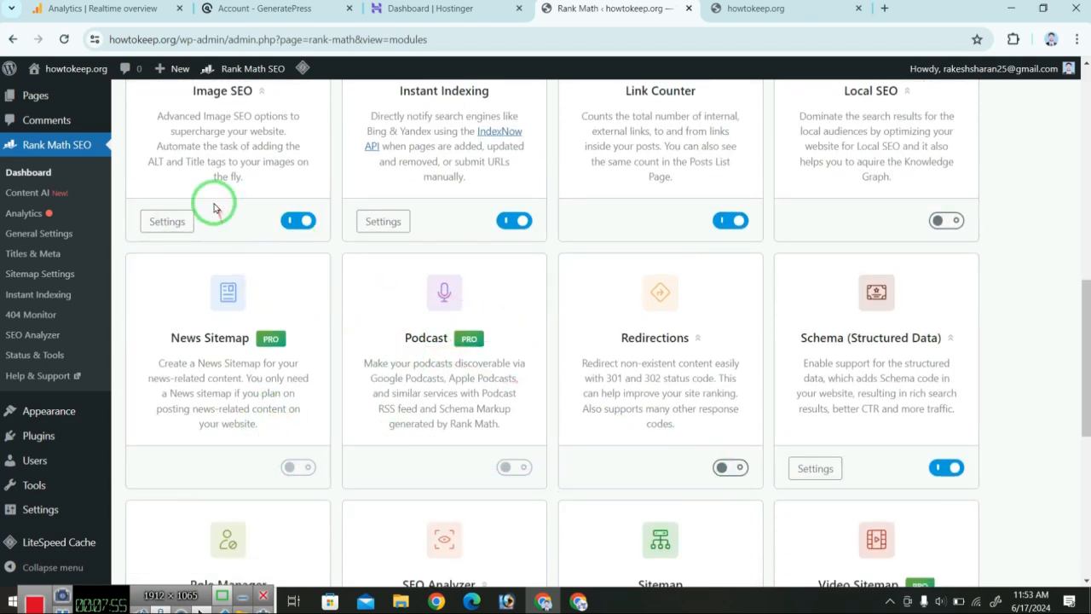
scroll(702, 370, "down", 2)
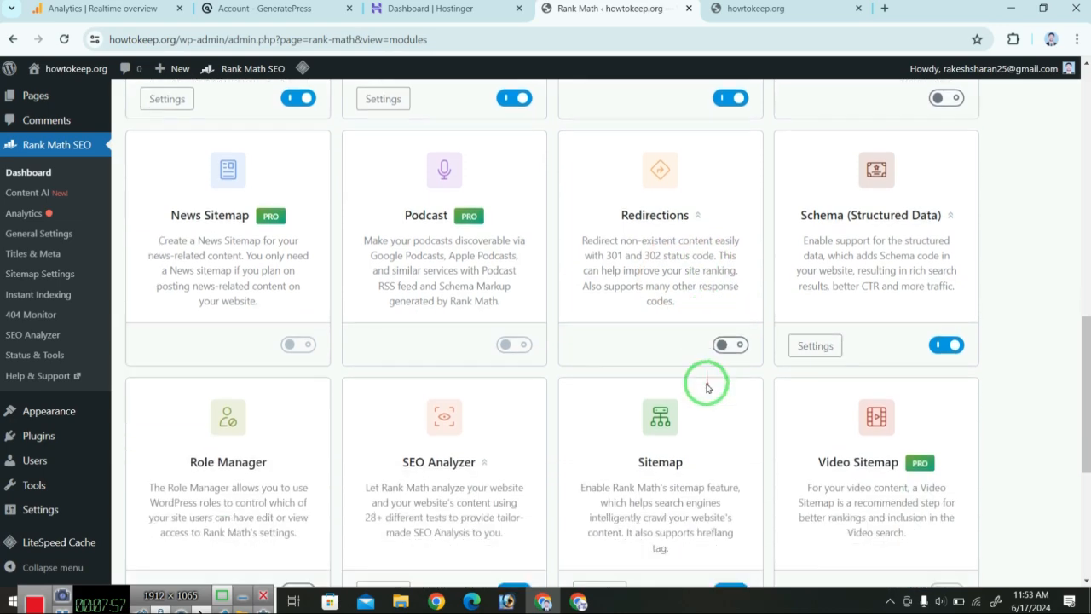
left_click(727, 327)
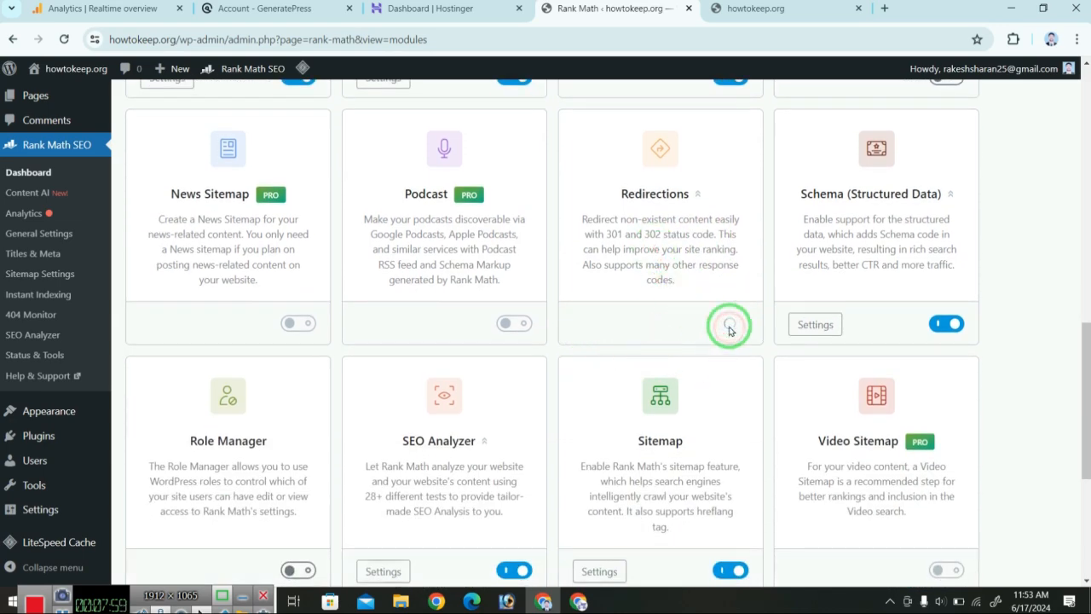
scroll(704, 400, "down", 3)
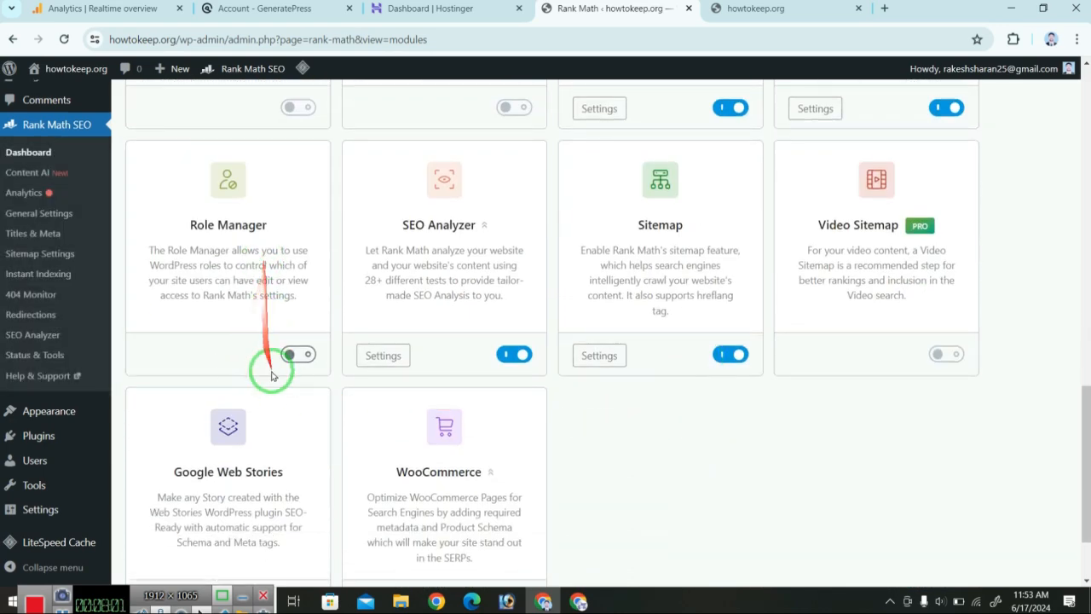
scroll(742, 368, "down", 2)
scroll(685, 468, "up", 2)
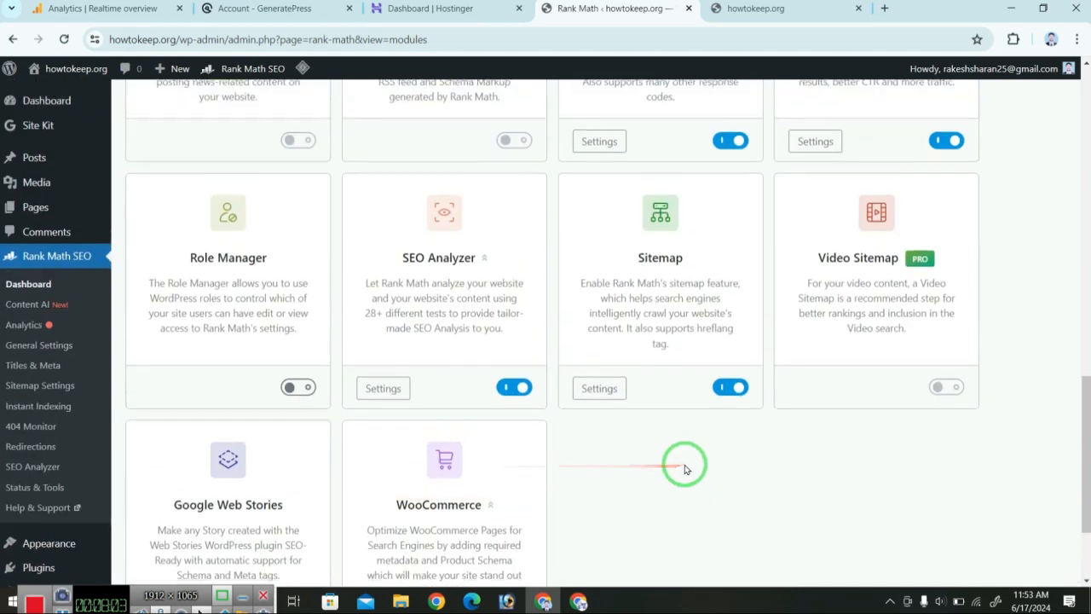
scroll(685, 468, "down", 2)
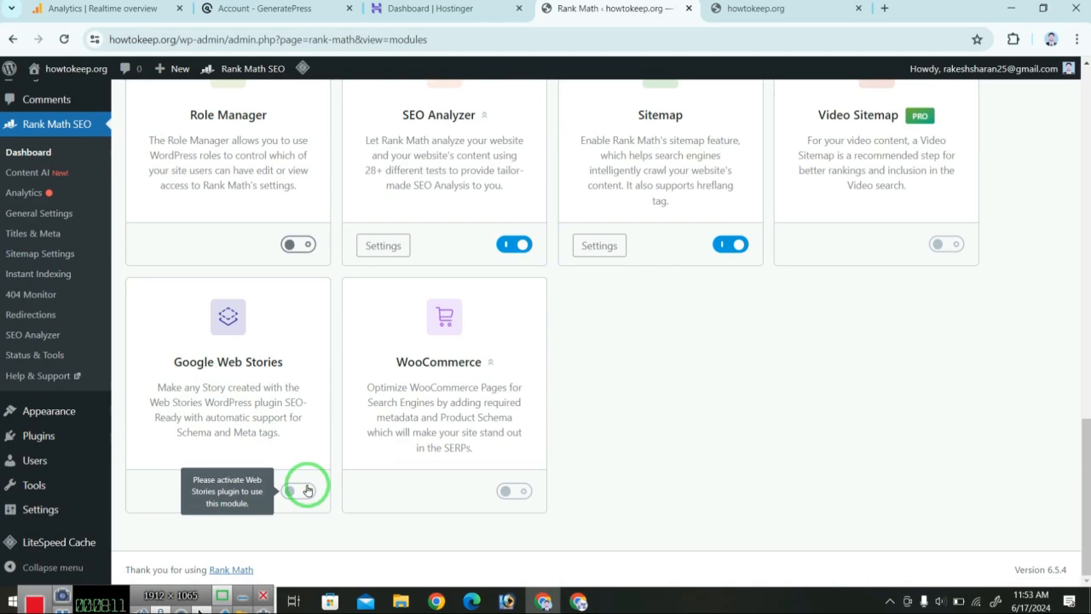
scroll(441, 407, "up", 15)
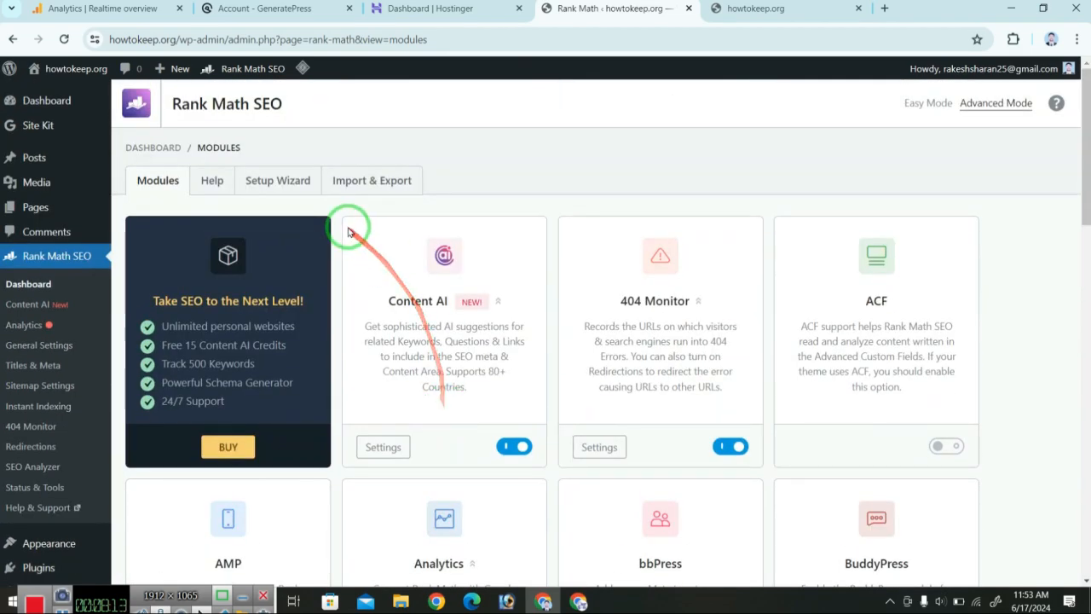
Go to the page for adding new plugins and search the directory for "instant index".
scroll(256, 324, "down", 3)
mouse_move(43, 436)
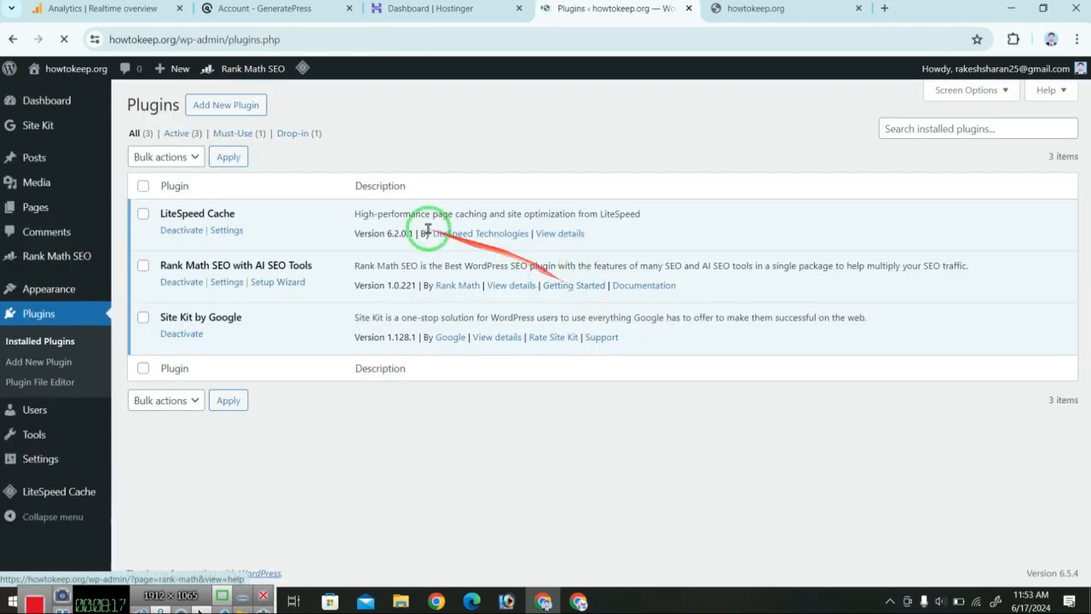
left_click(227, 106)
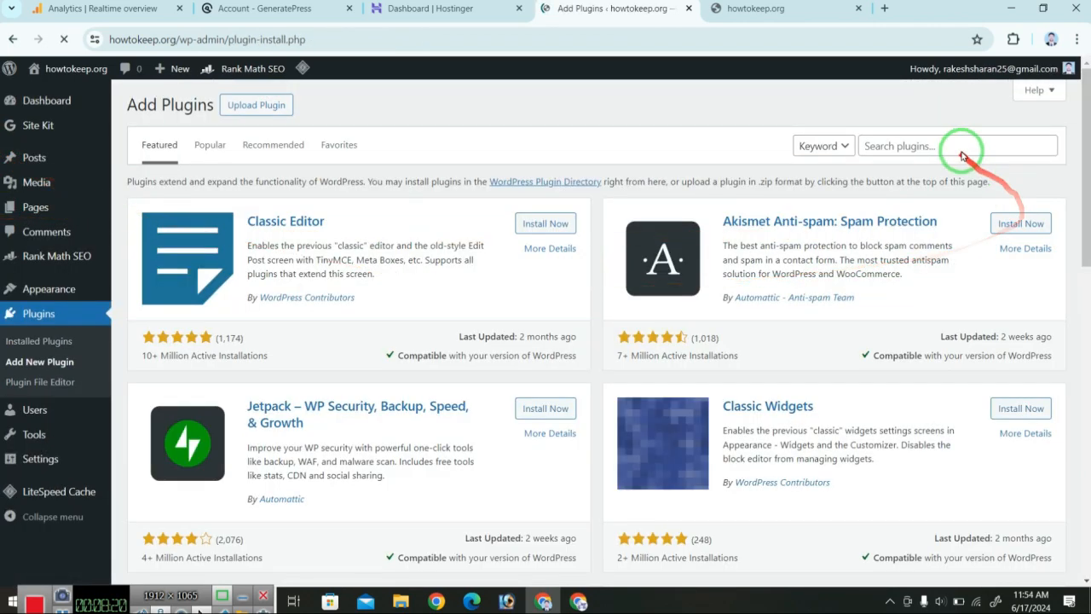
left_click(955, 150)
type("in")
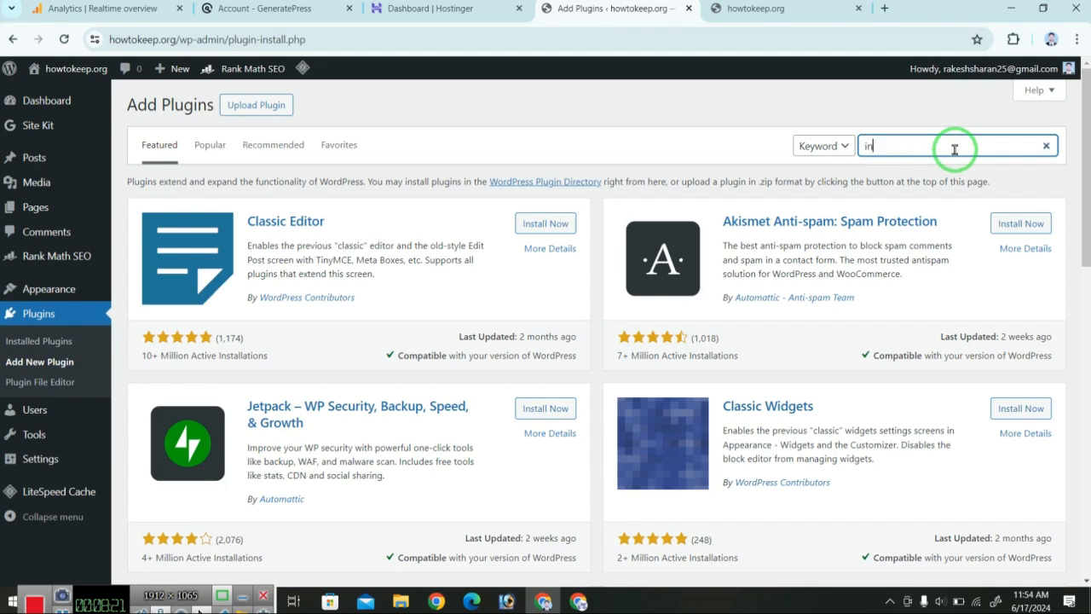
type("stant index")
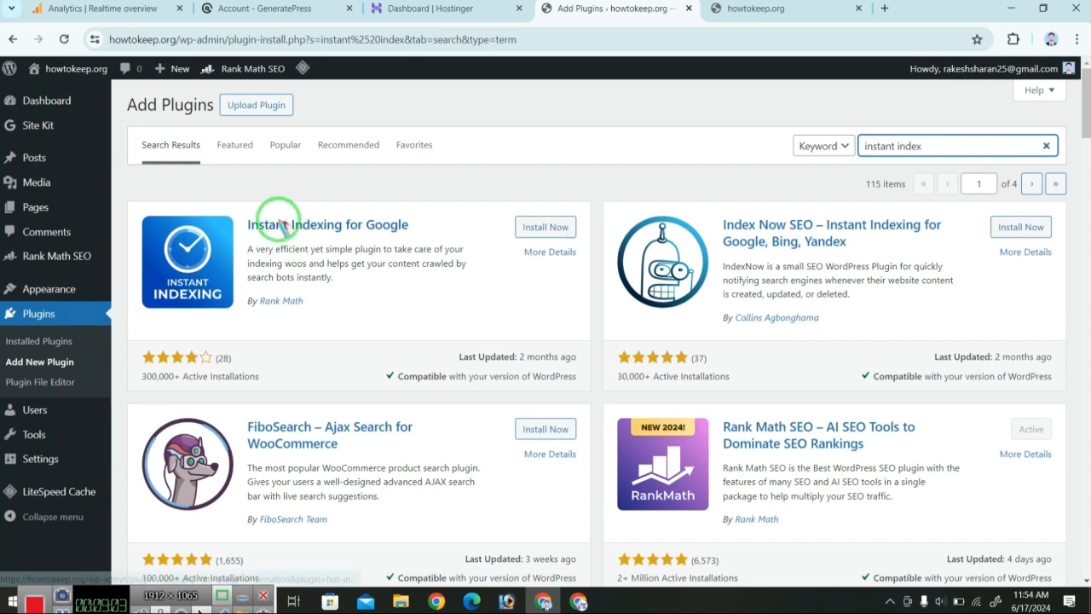
Install and activate the Instant Indexing for Google plugin by Rank Math.
left_click_drag(234, 207, 414, 245)
left_click_drag(474, 200, 592, 266)
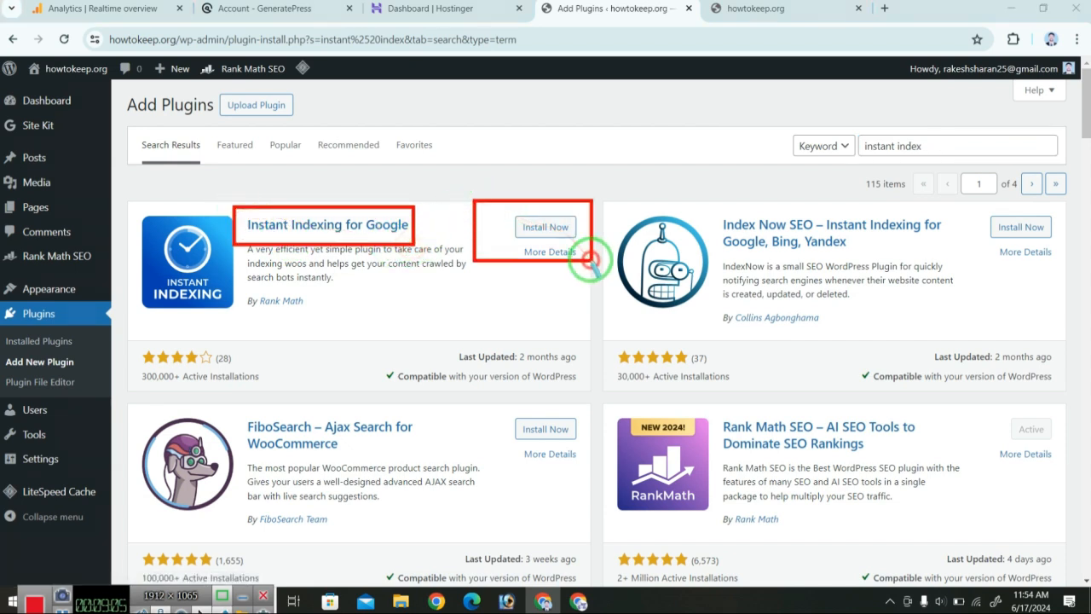
left_click(521, 229)
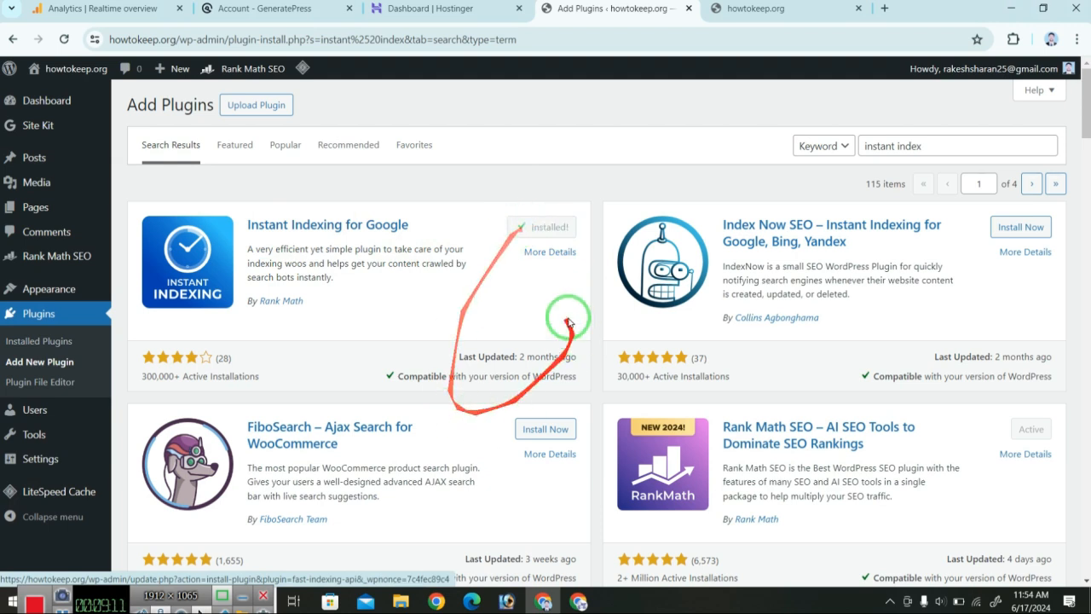
left_click(532, 232)
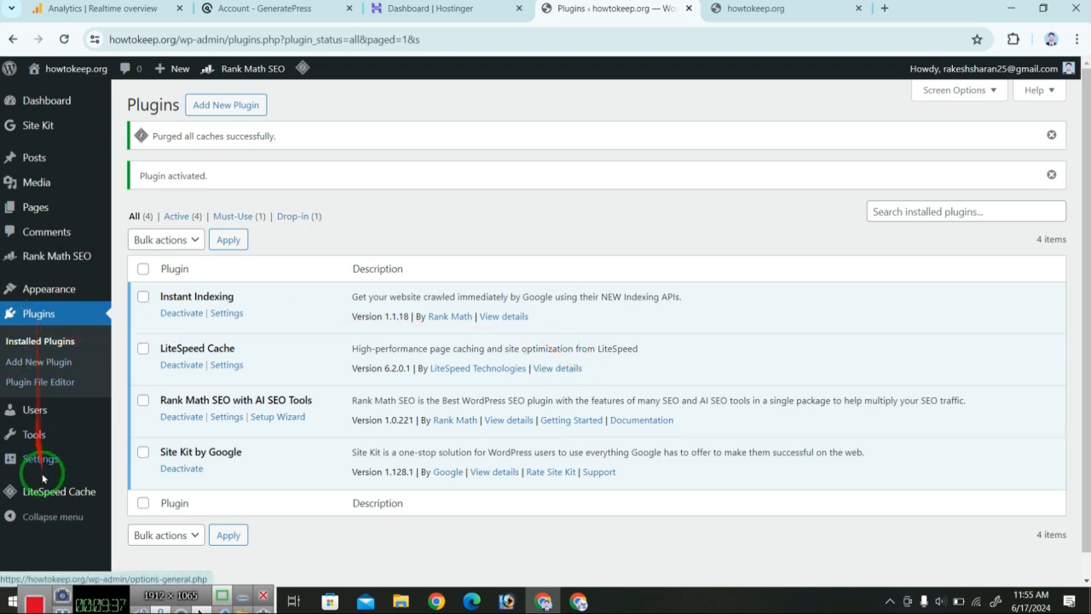
Open the administrator's user profile and review its personal details, biographical info, profile picture, account management and Rank Math sections.
mouse_move(36, 414)
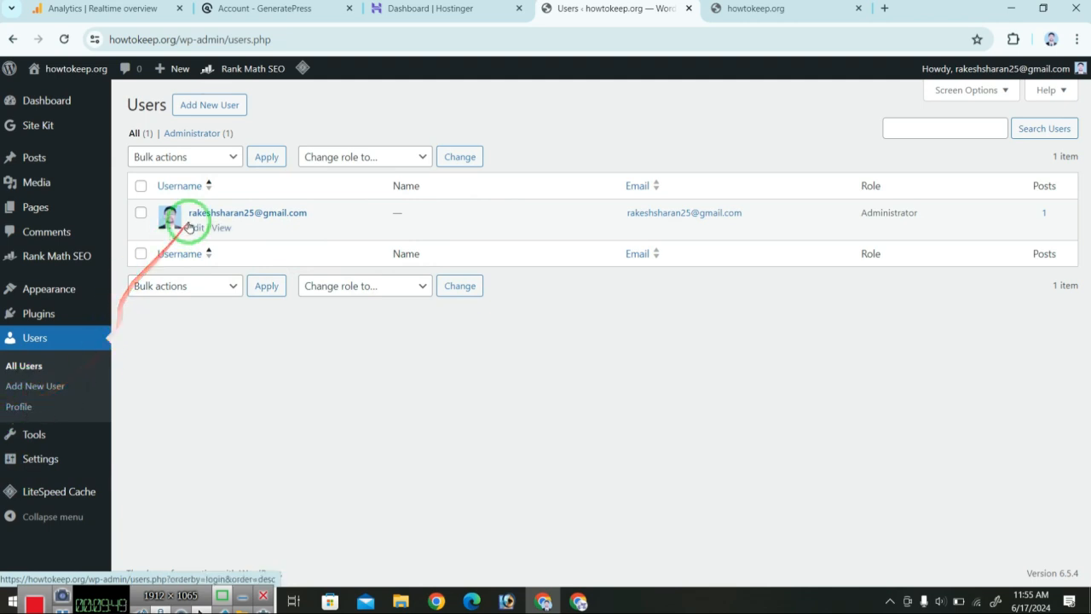
left_click(196, 228)
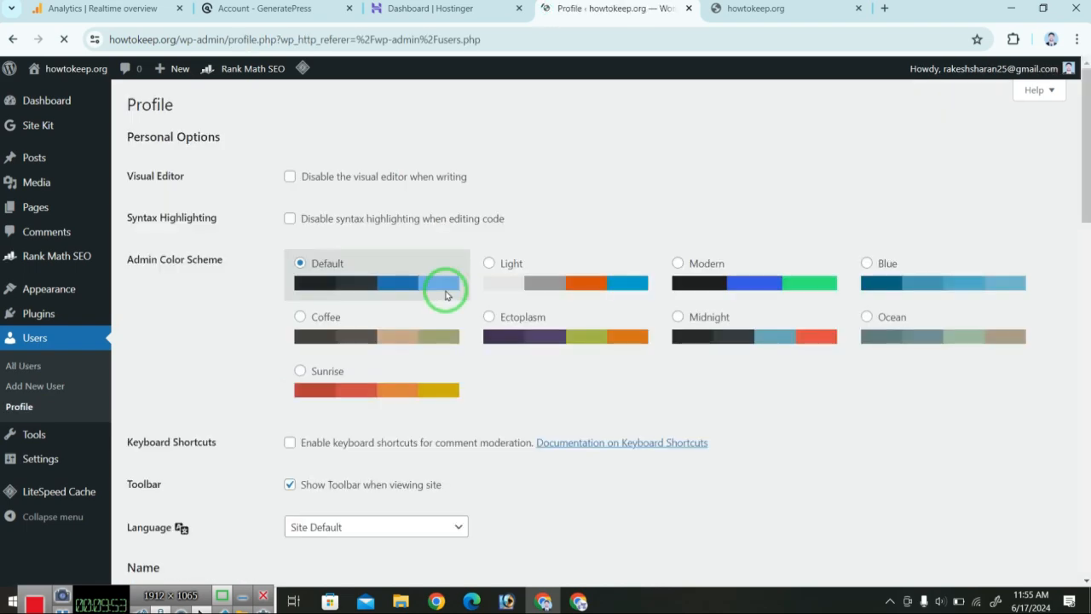
scroll(397, 355, "down", 6)
scroll(401, 372, "down", 15)
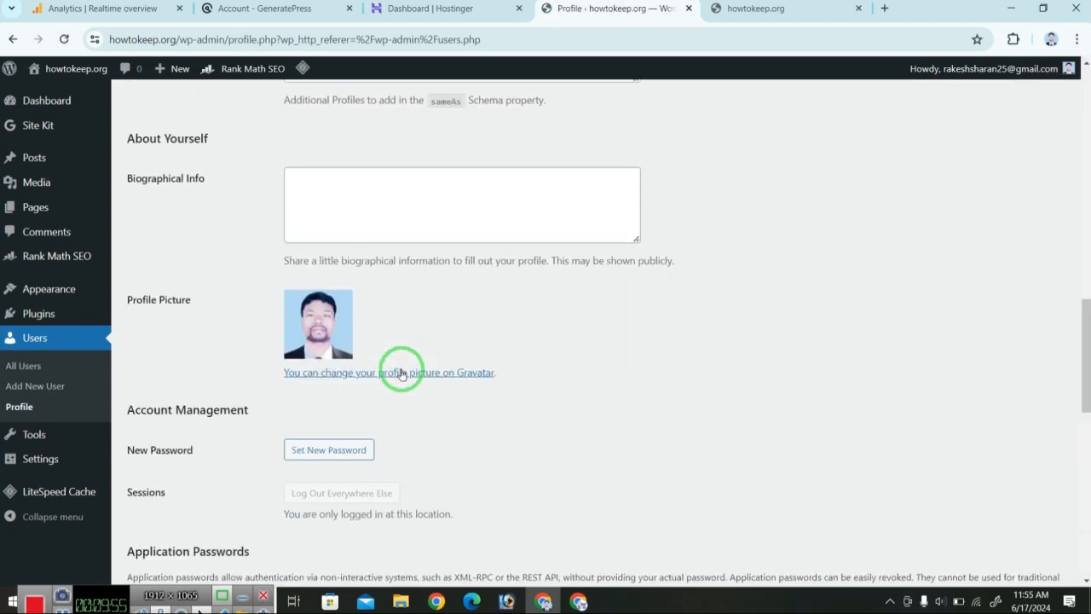
scroll(403, 373, "up", 6)
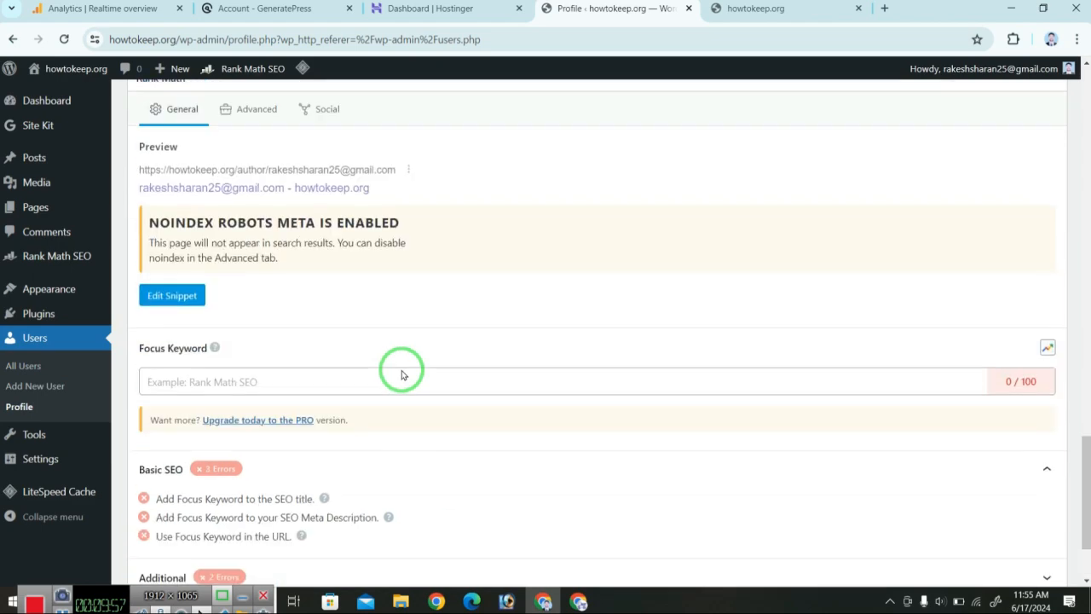
scroll(402, 374, "up", 4)
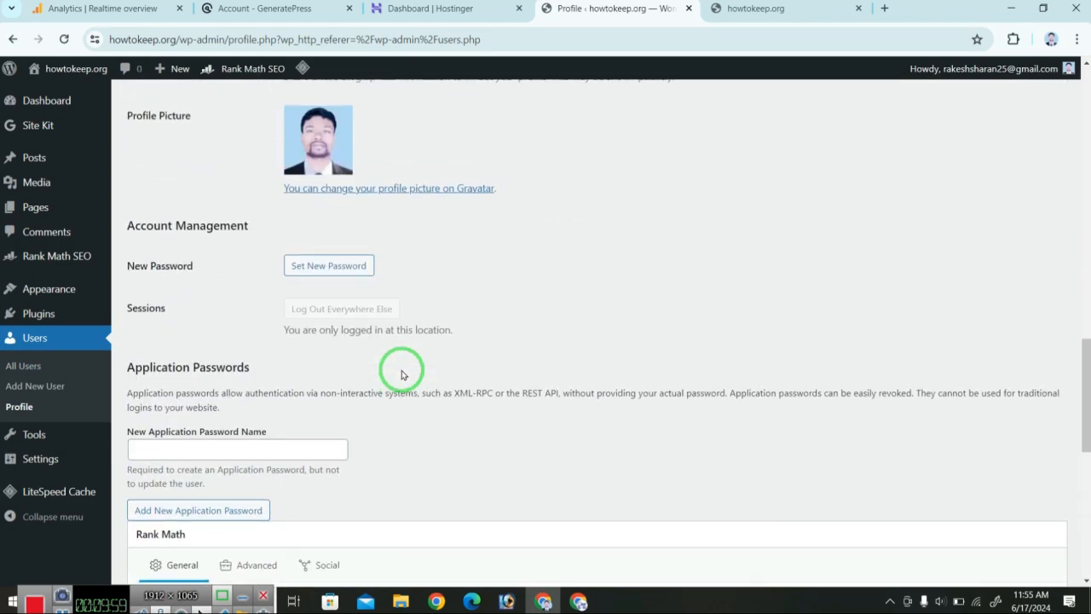
scroll(402, 373, "down", 10)
scroll(402, 373, "up", 12)
scroll(403, 375, "up", 3)
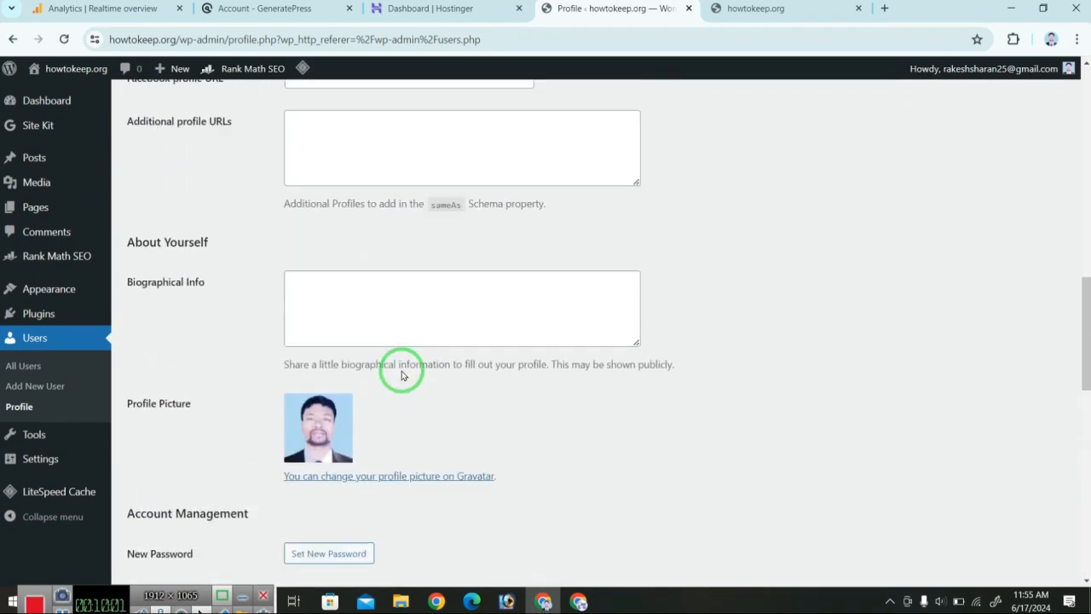
scroll(402, 375, "down", 1)
scroll(403, 375, "up", 4)
scroll(402, 375, "down", 10)
scroll(401, 376, "down", 5)
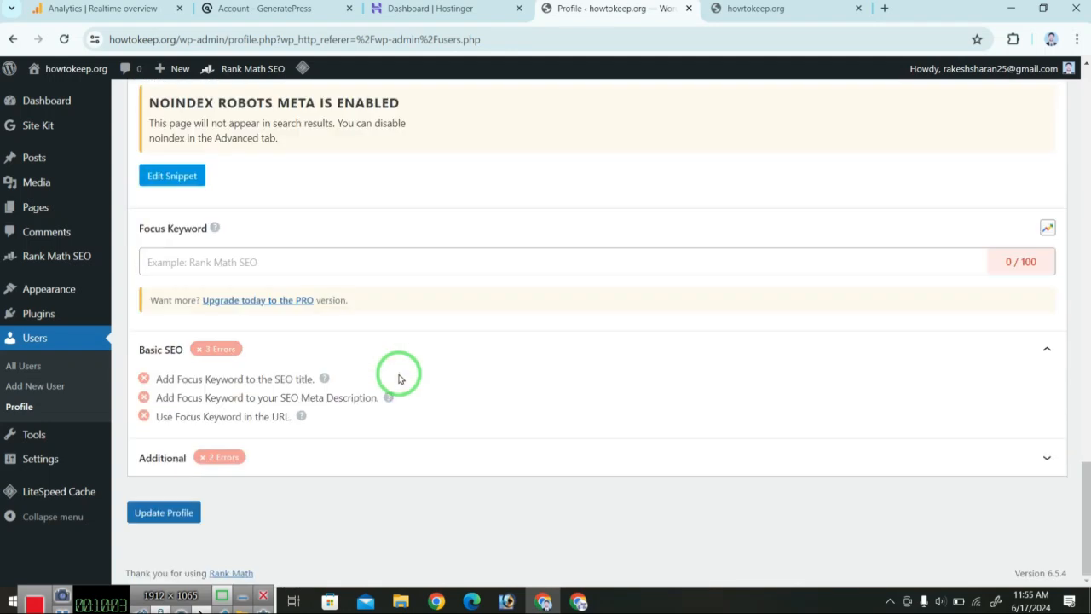
mouse_move(32, 440)
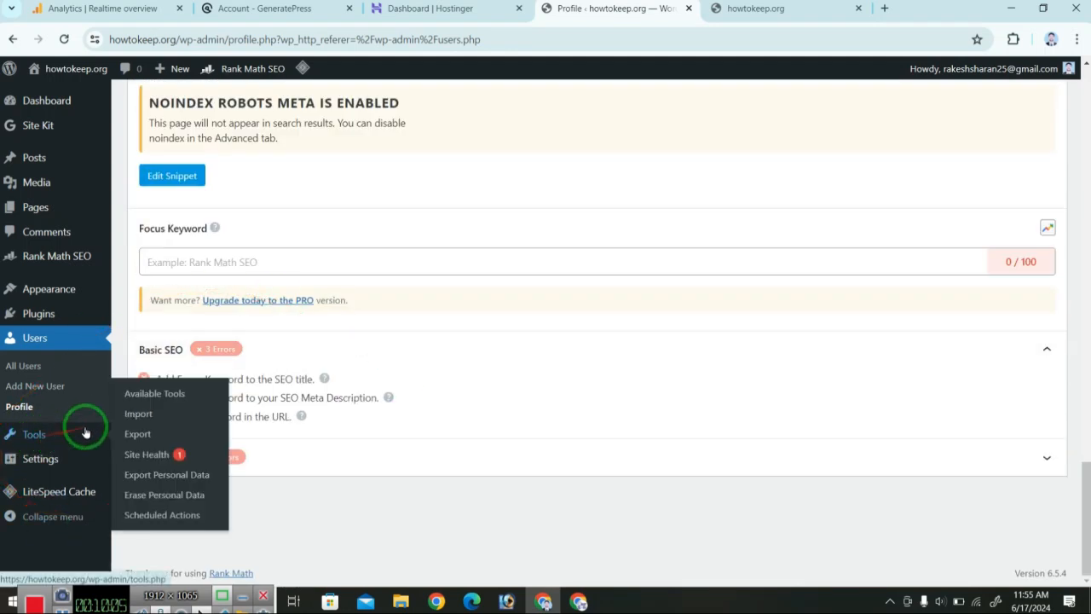
Open the Available Tools page and look over the Categories and Tags Converter and Reset Site Kit sections.
left_click(149, 394)
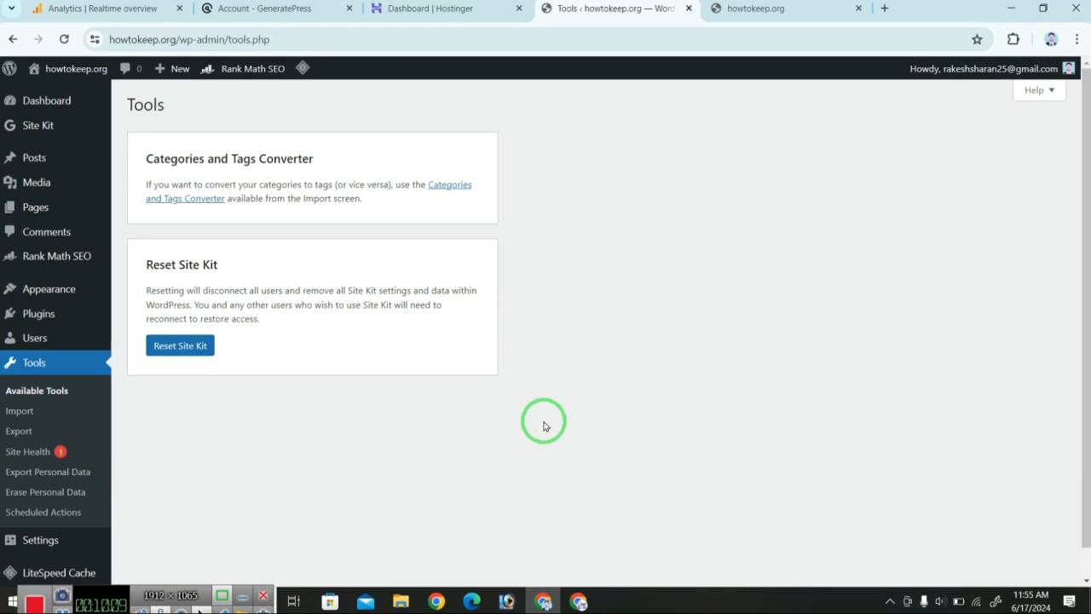
scroll(315, 384, "down", 1)
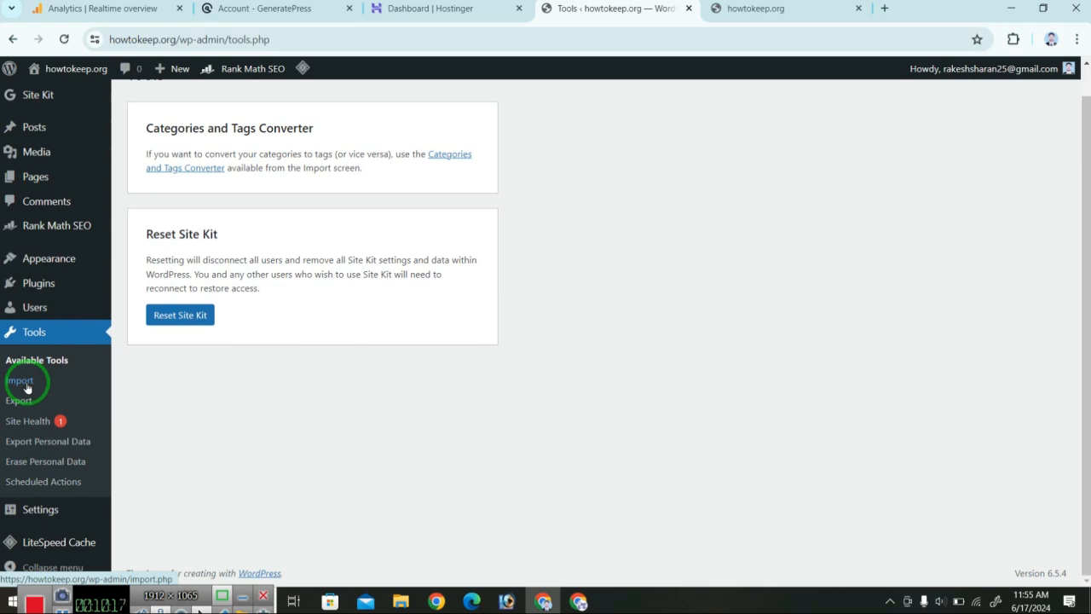
Open the site's General Settings and change the Site Title to "How To Keep".
mouse_move(43, 515)
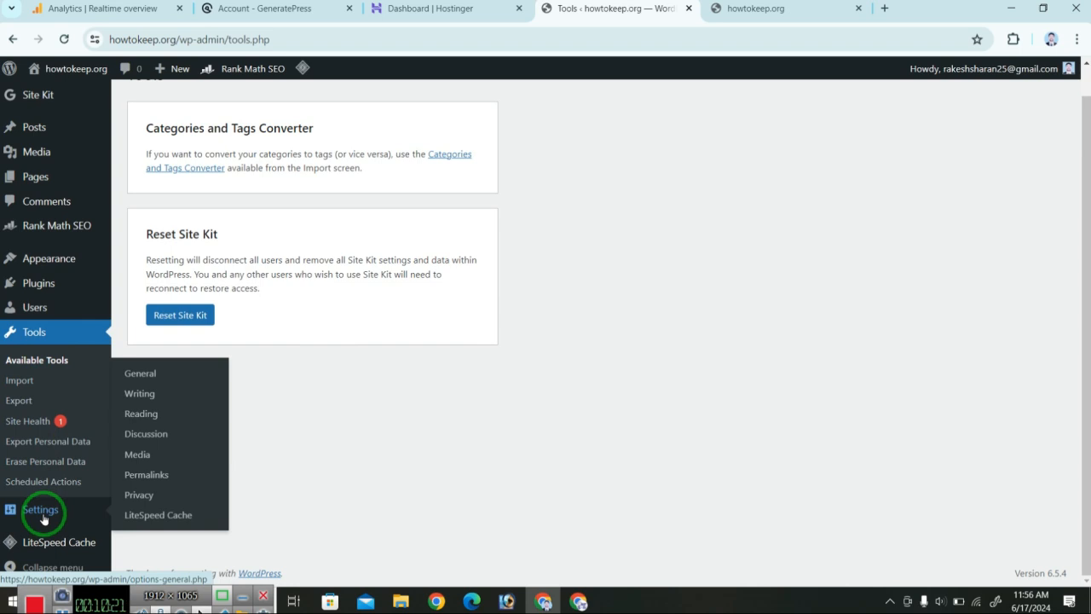
left_click(140, 373)
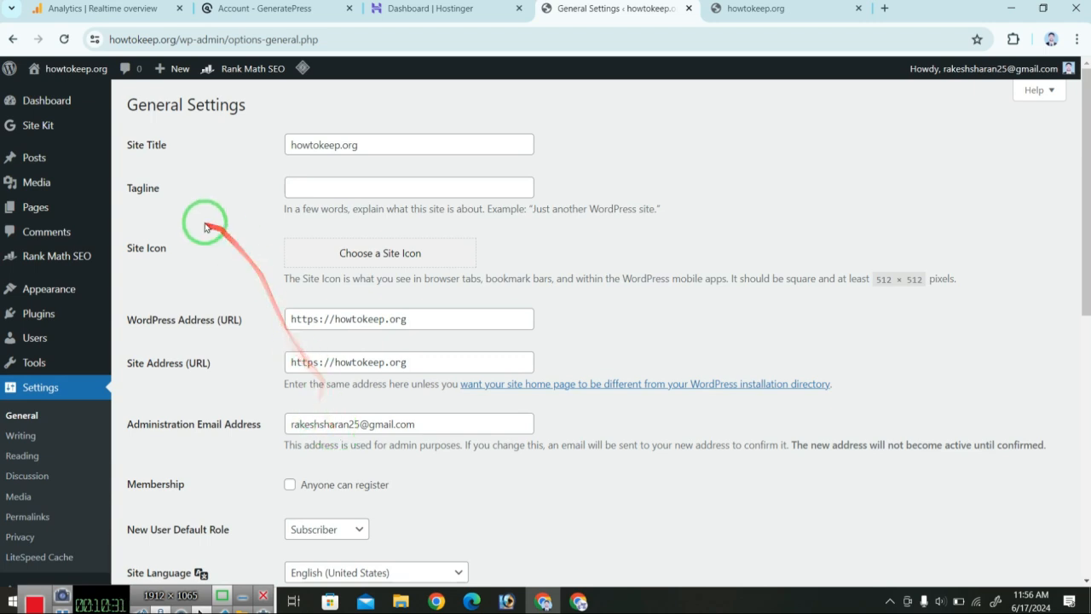
left_click_drag(372, 139, 266, 117)
key("BackSpace")
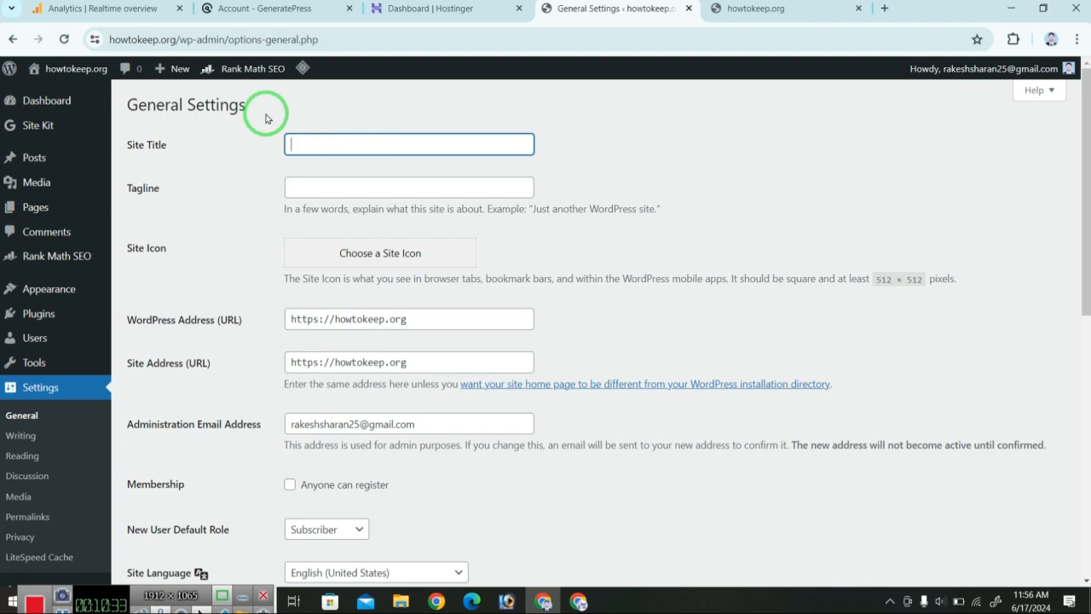
type("How ")
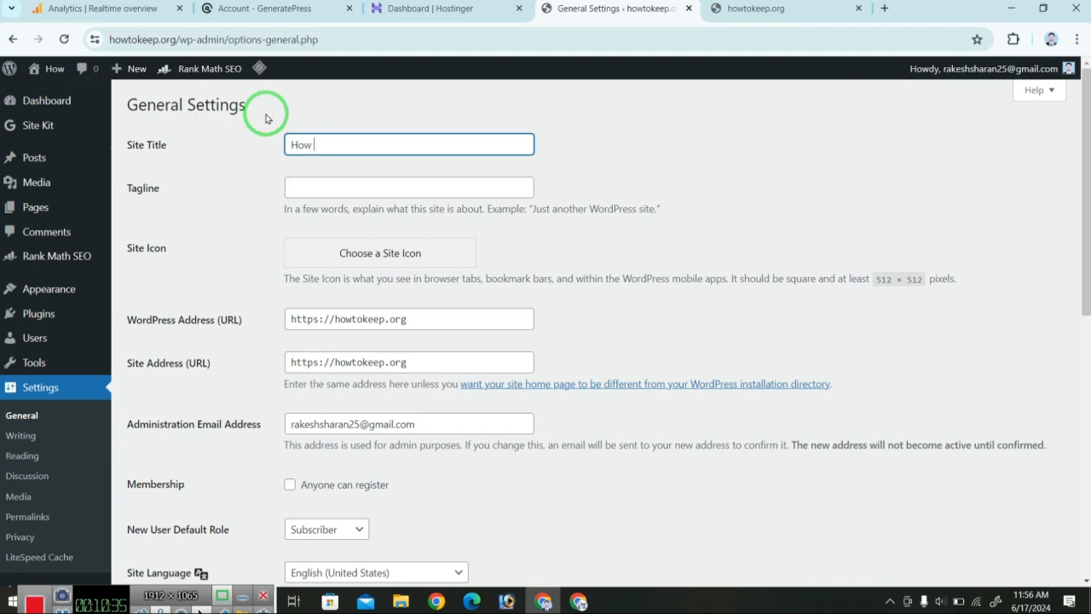
type("To Keep")
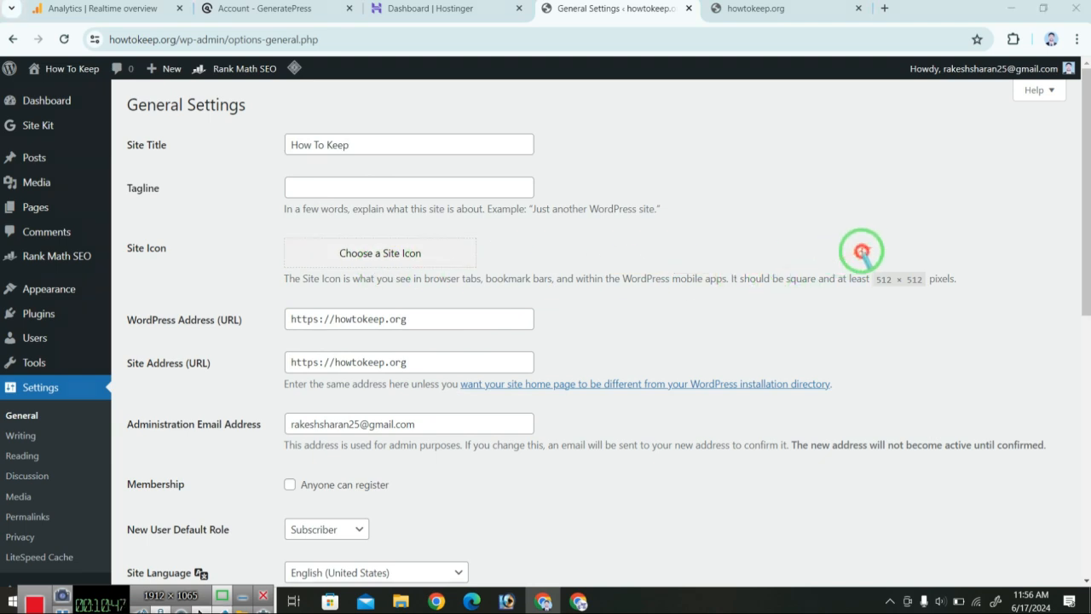
Review the General Settings for the site icon and its size requirement, membership, new user default role, site language and timezone.
left_click_drag(862, 248, 951, 310)
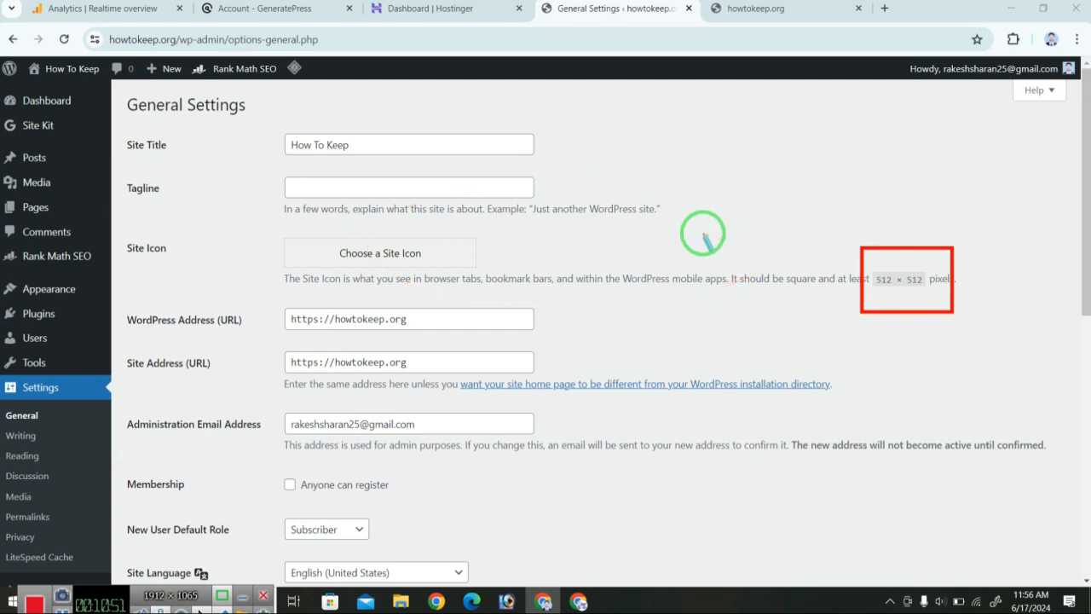
left_click_drag(258, 224, 469, 283)
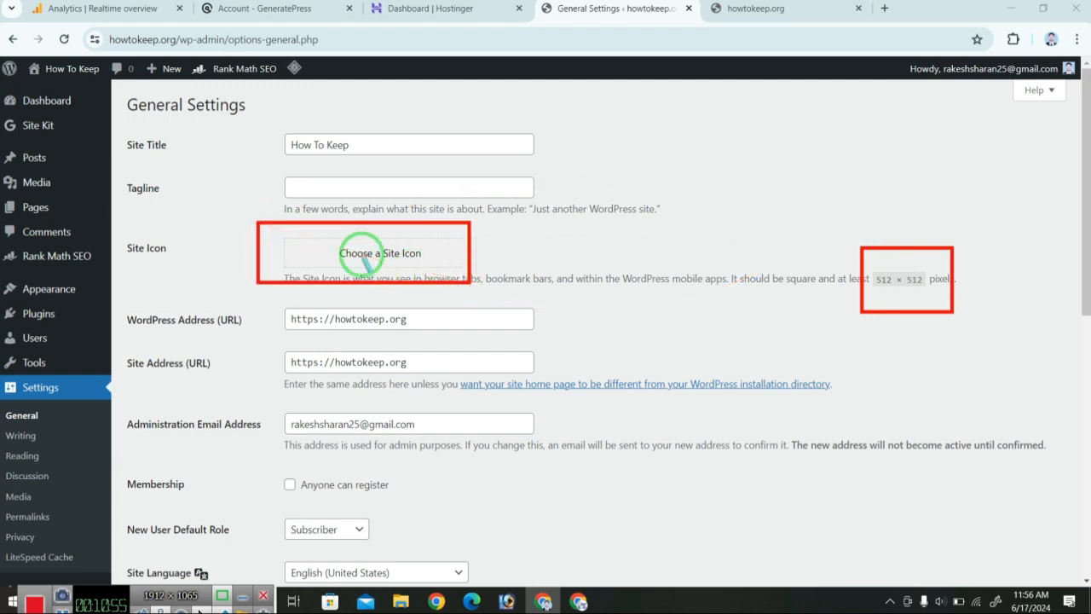
right_click(700, 234)
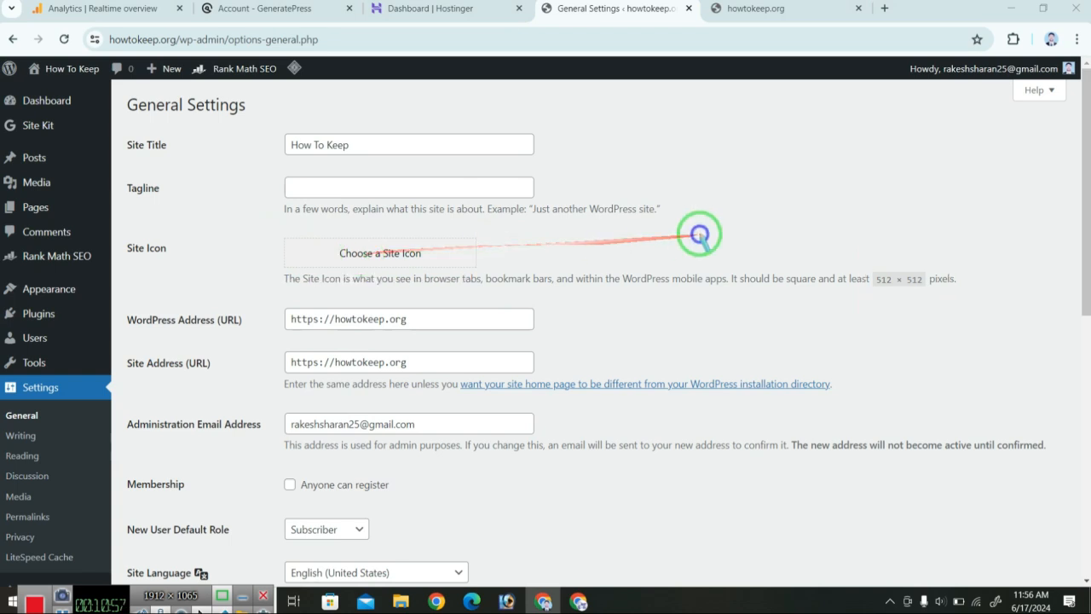
scroll(621, 402, "down", 3)
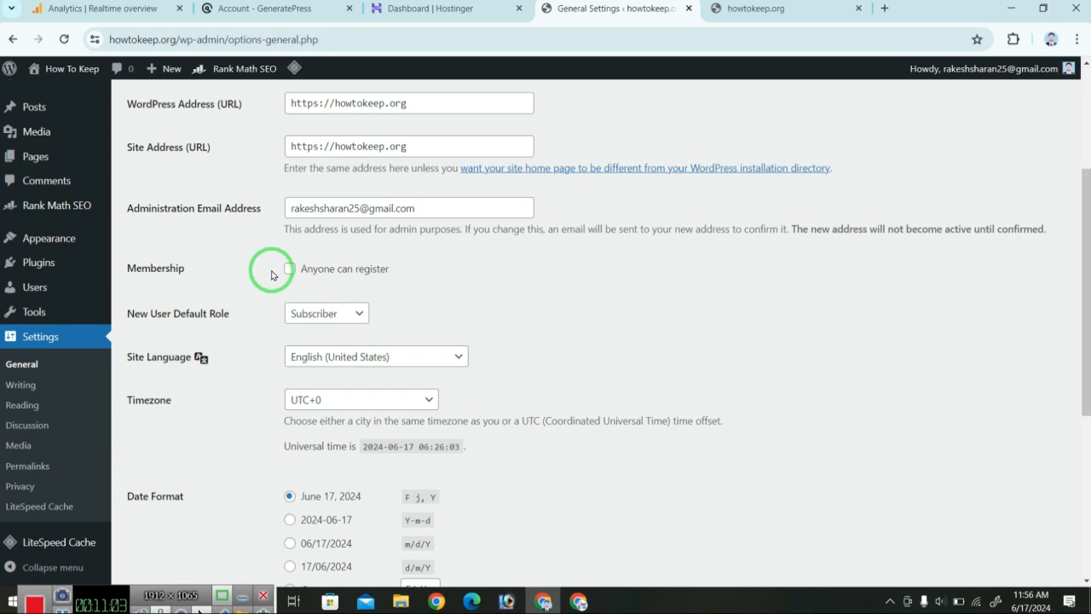
mouse_move(271, 275)
left_mouse_down()
mouse_move(389, 443)
mouse_move(434, 397)
left_mouse_up()
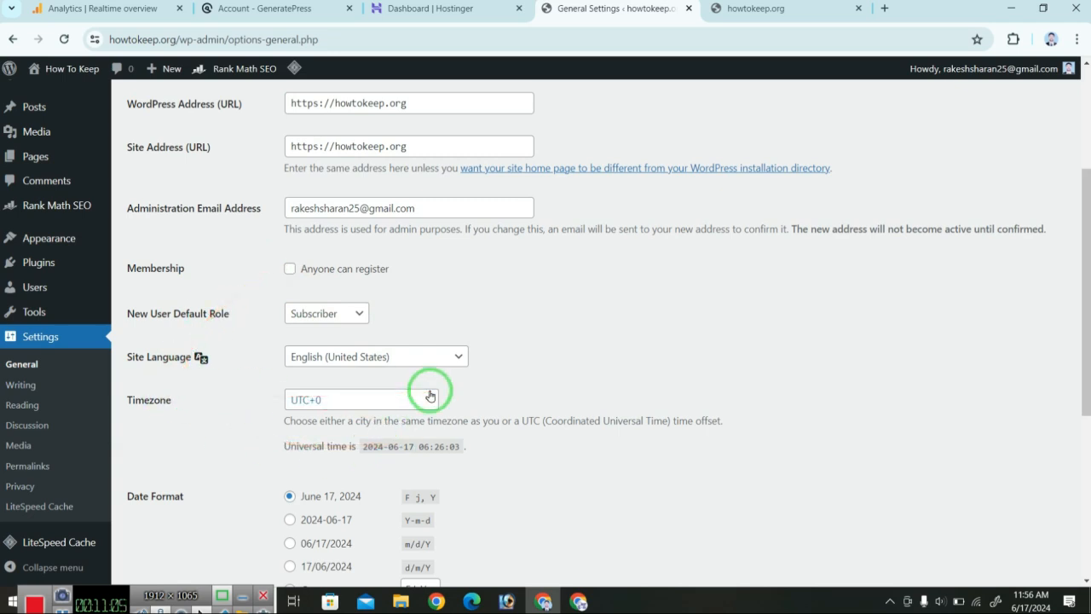
scroll(429, 392, "down", 3)
left_click_drag(383, 300, 371, 191)
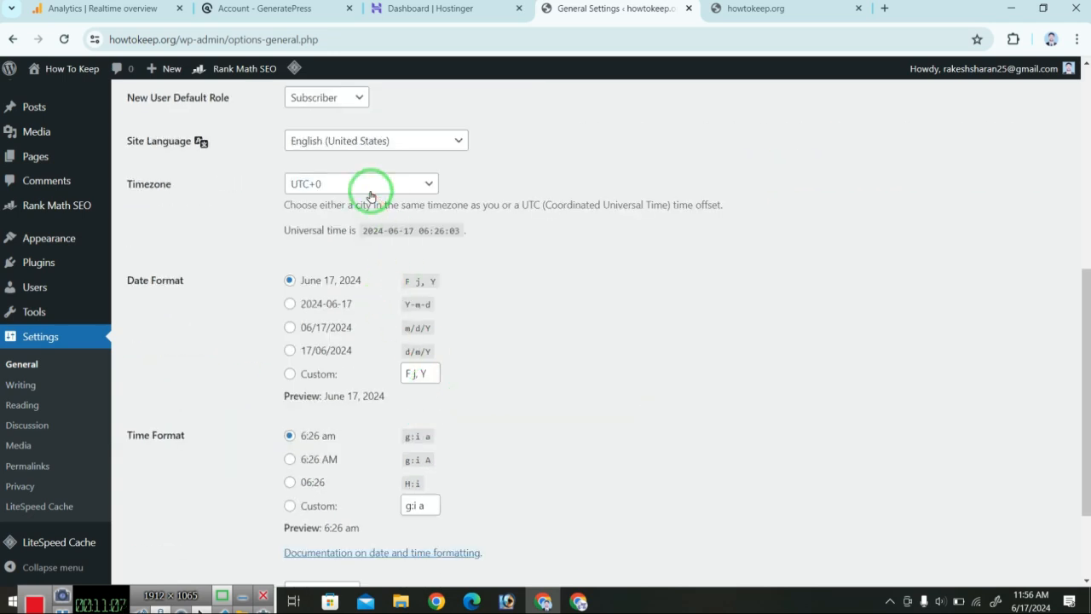
mouse_move(637, 202)
left_mouse_down()
mouse_move(290, 215)
mouse_move(423, 221)
left_mouse_up()
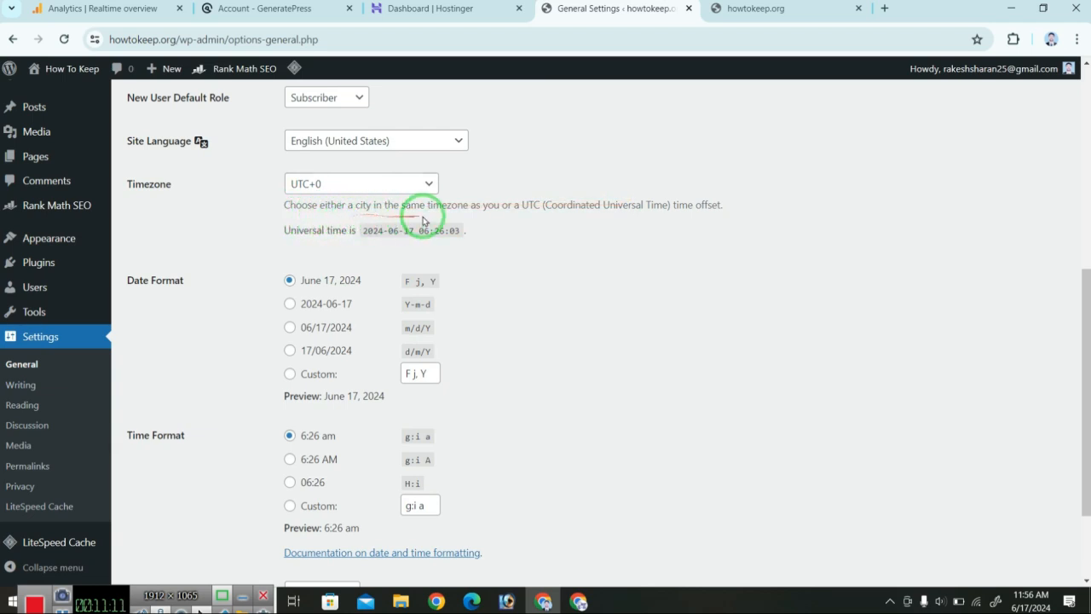
mouse_move(540, 215)
left_mouse_down()
mouse_move(638, 219)
mouse_move(575, 231)
left_mouse_up()
left_click_drag(736, 219, 419, 183)
Set the site's timezone to UTC-6 and save the General Settings.
left_click(414, 192)
scroll(404, 255, "down", 10)
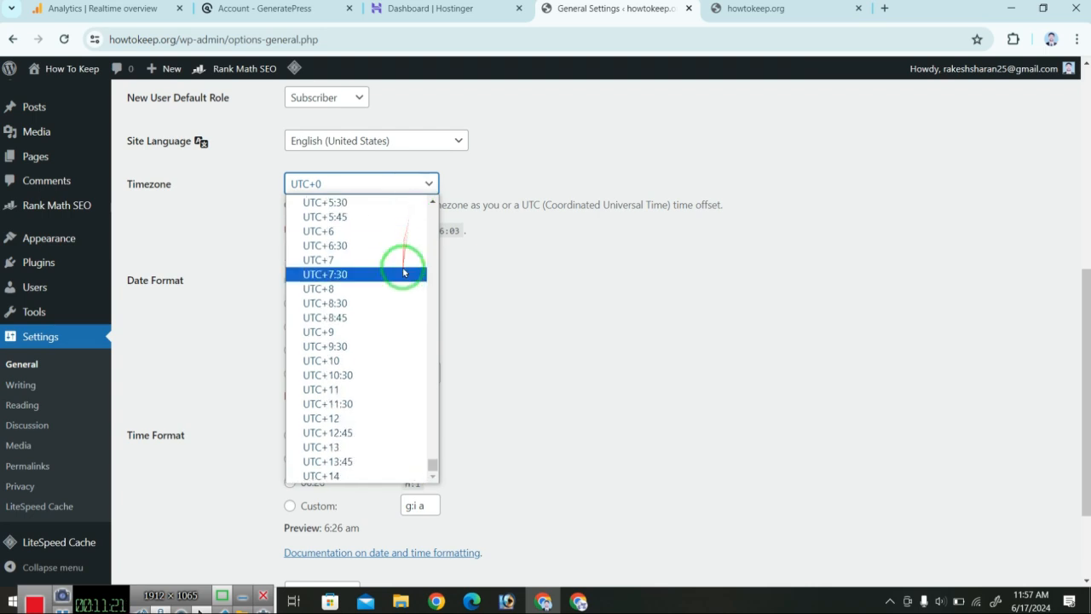
scroll(402, 281, "up", 20)
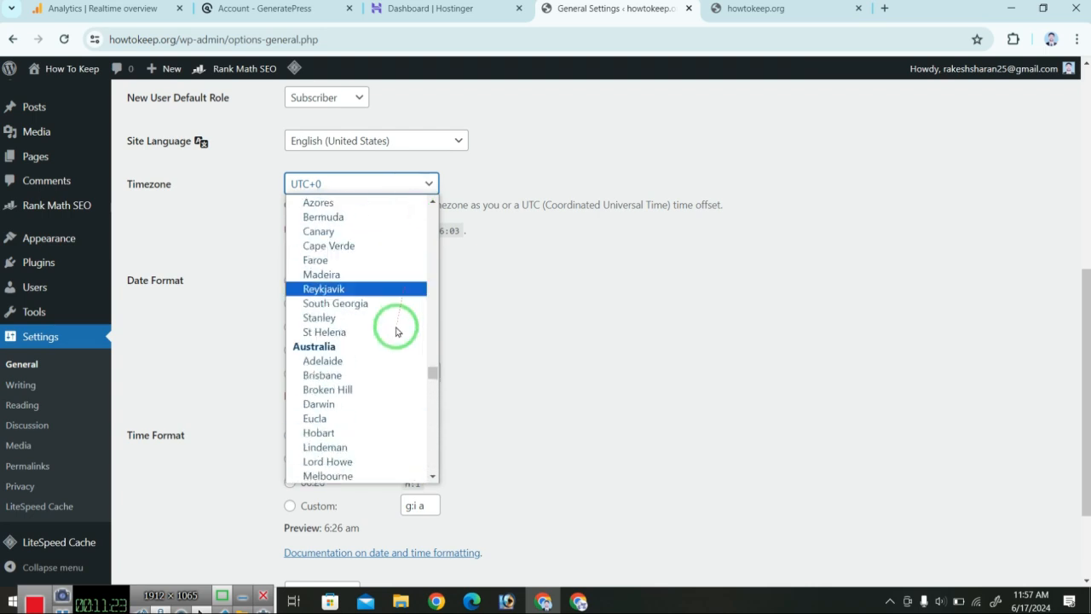
scroll(395, 341, "down", 10)
scroll(390, 367, "down", 15)
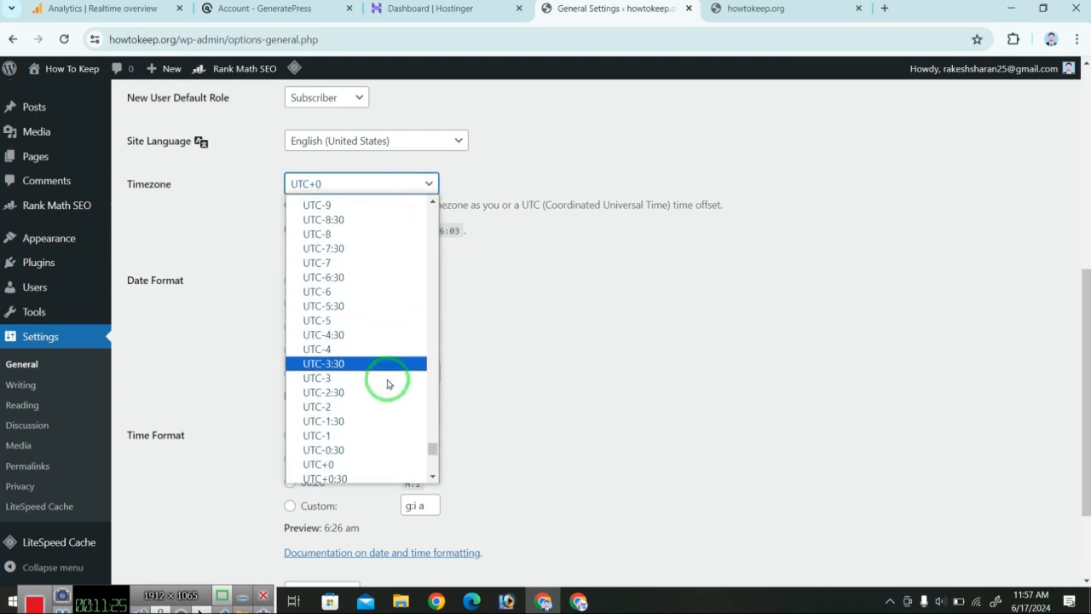
scroll(388, 384, "up", 10)
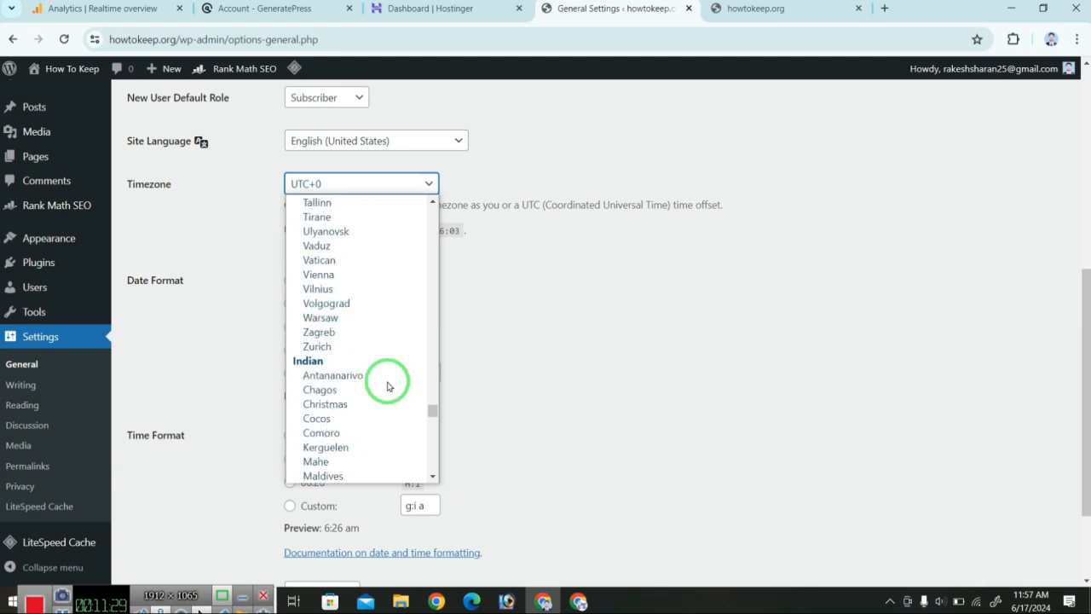
scroll(388, 386, "down", 7)
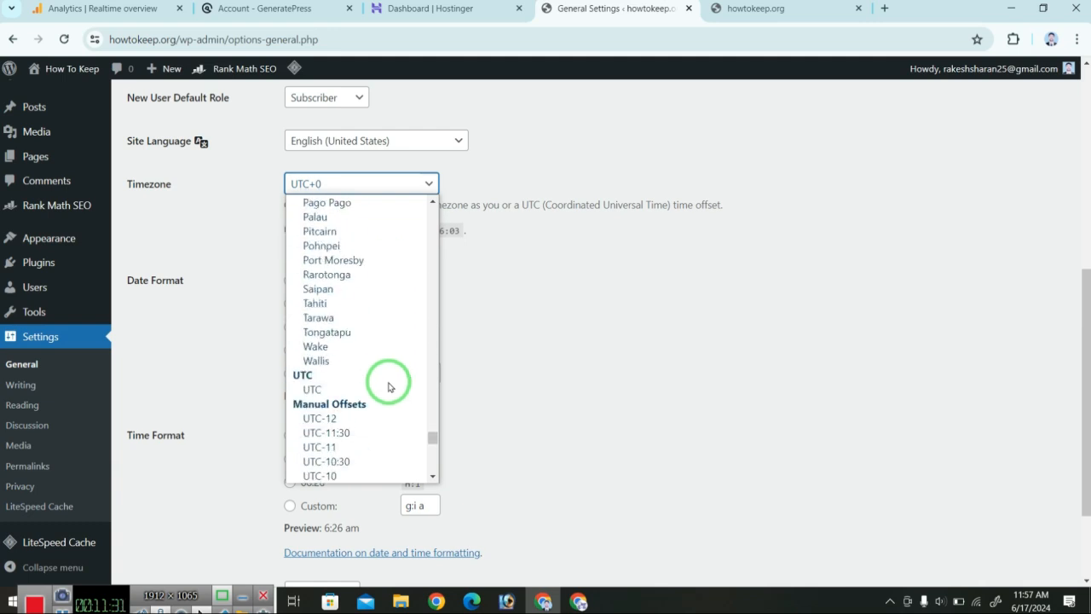
scroll(388, 386, "up", 7)
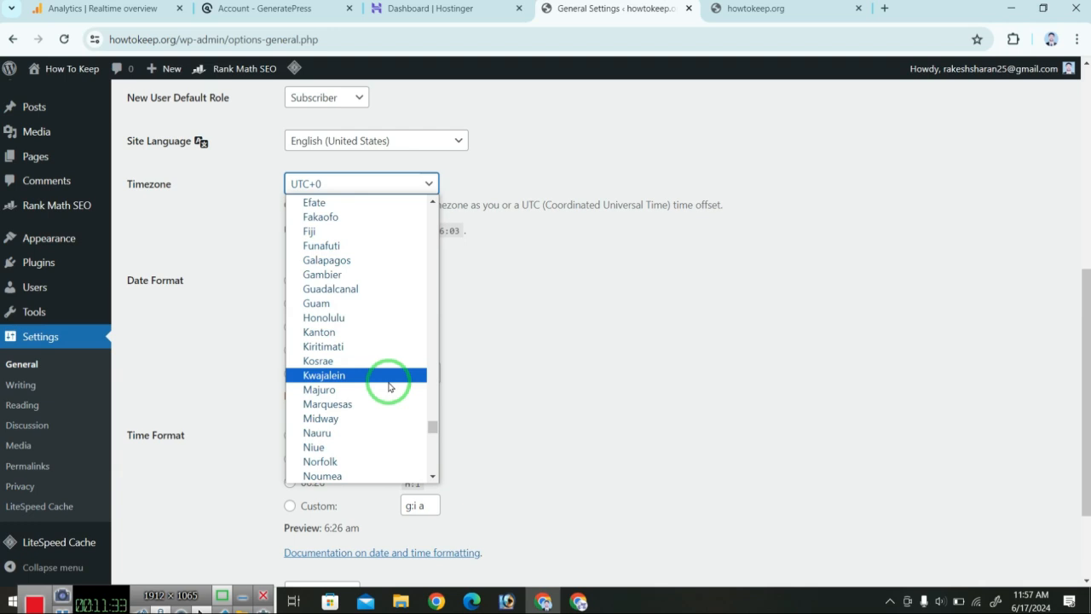
scroll(387, 386, "up", 10)
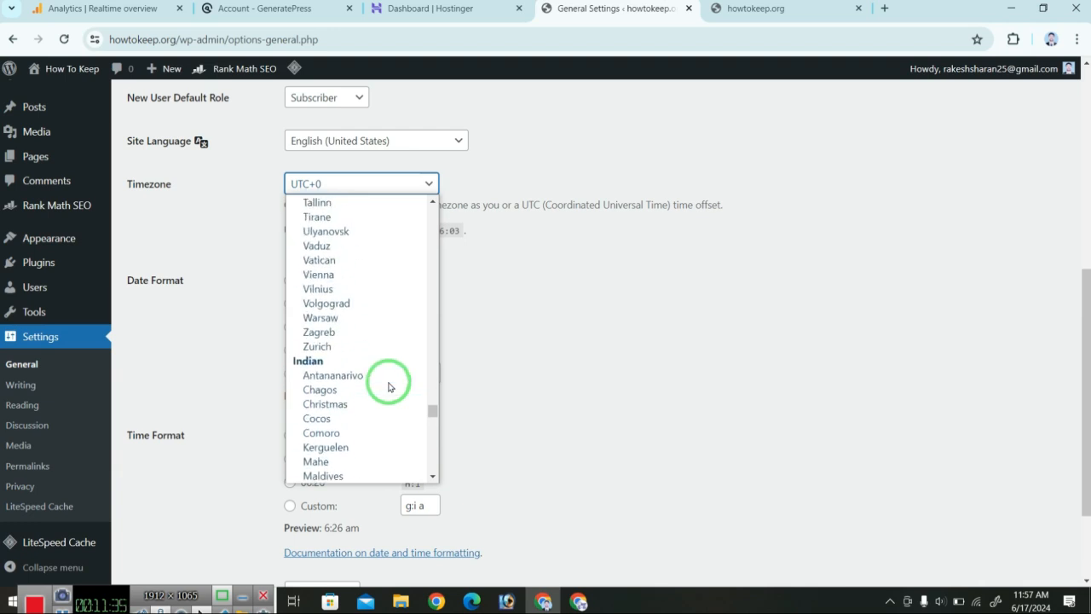
scroll(388, 386, "up", 3)
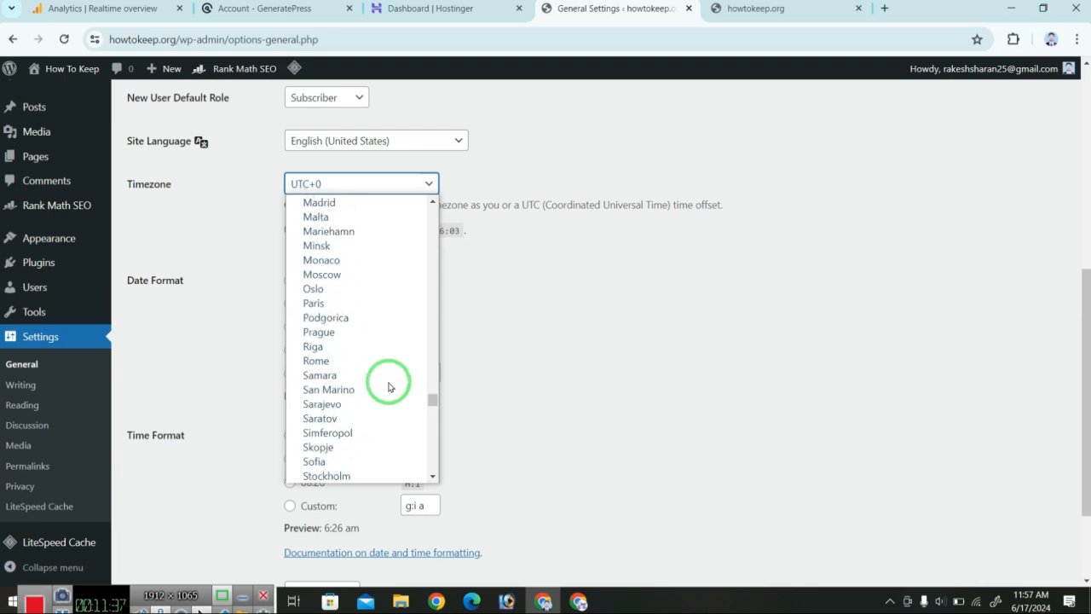
scroll(388, 386, "up", 3)
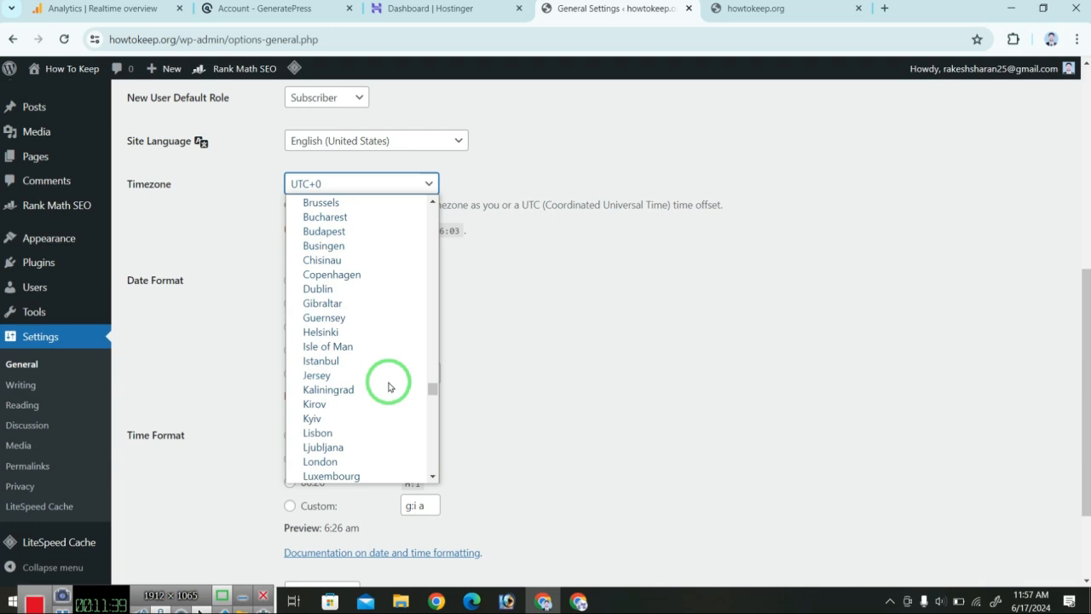
scroll(388, 386, "up", 8)
scroll(388, 387, "up", 15)
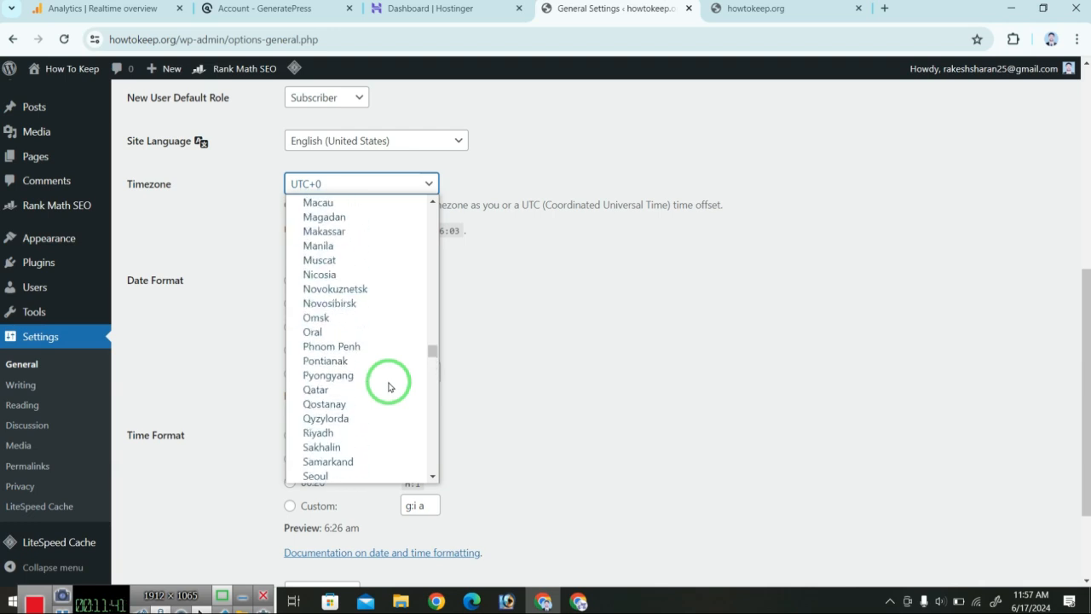
scroll(388, 387, "up", 10)
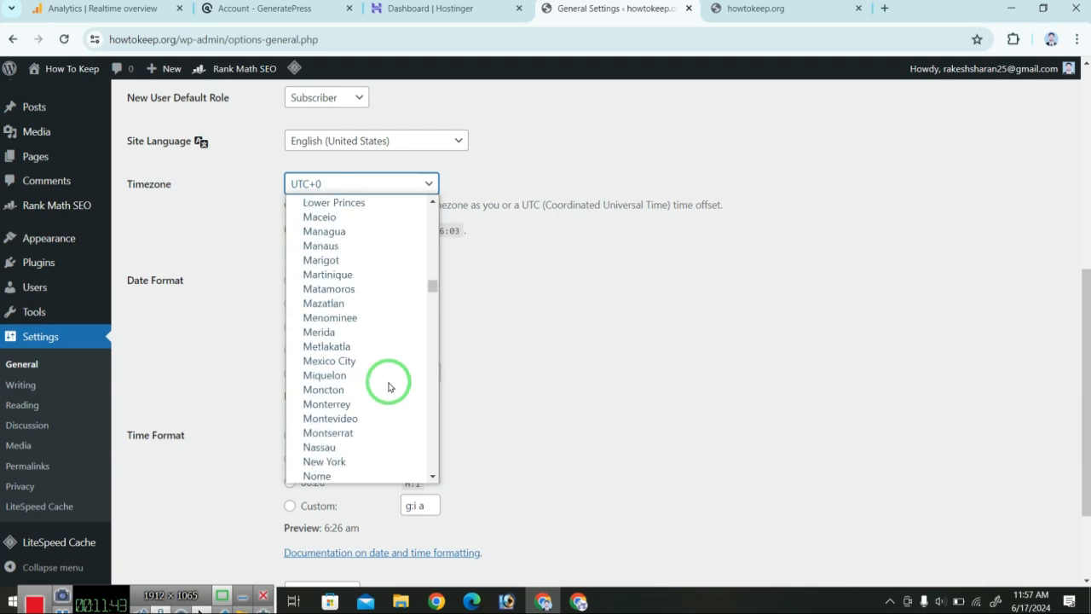
scroll(388, 386, "down", 5)
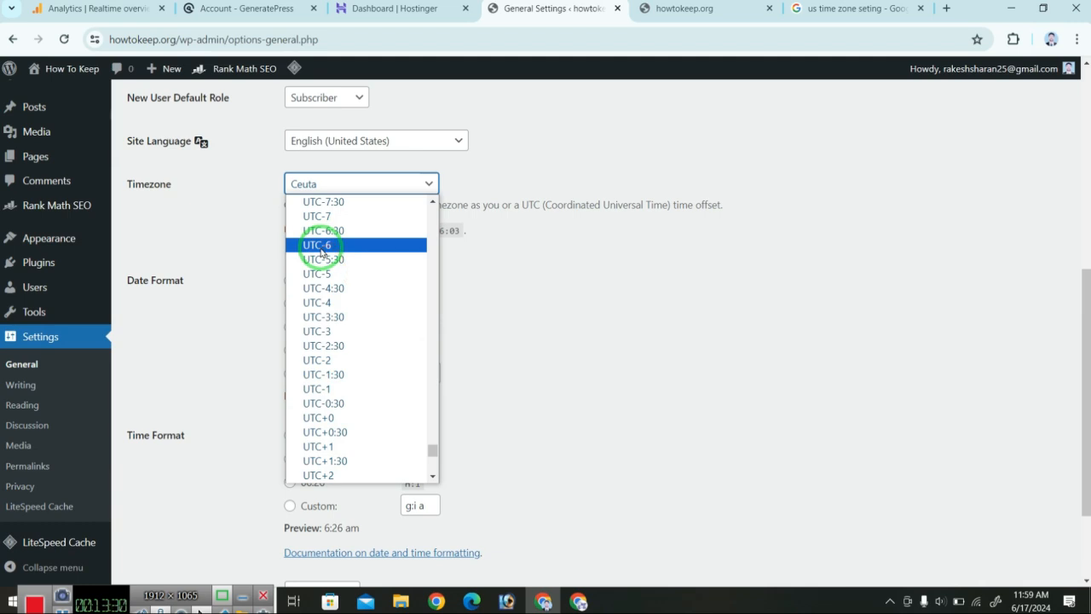
left_click(328, 247)
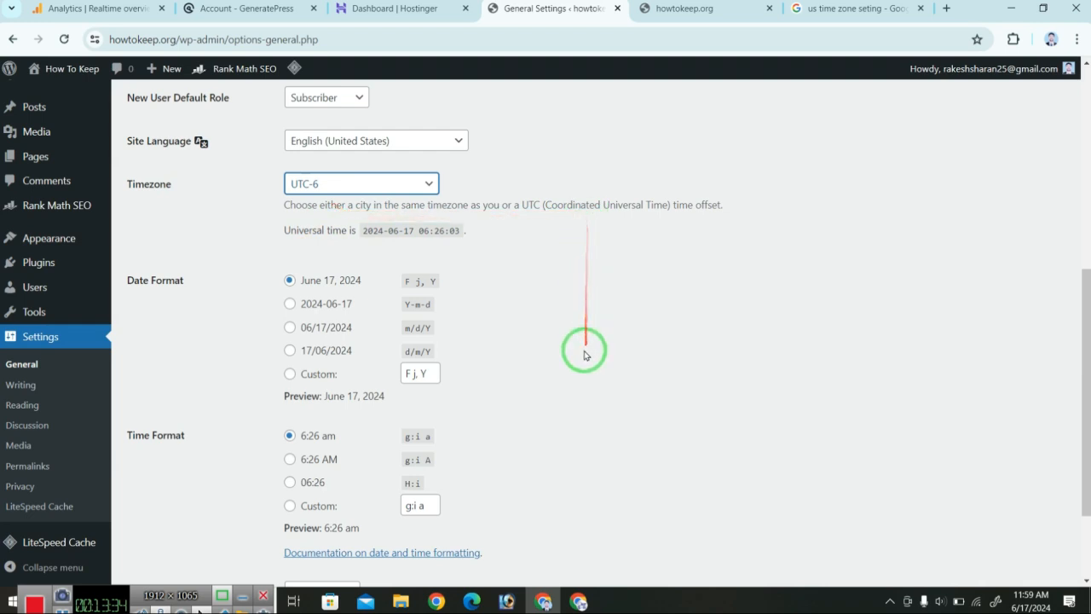
scroll(585, 351, "down", 2)
scroll(585, 352, "down", 1)
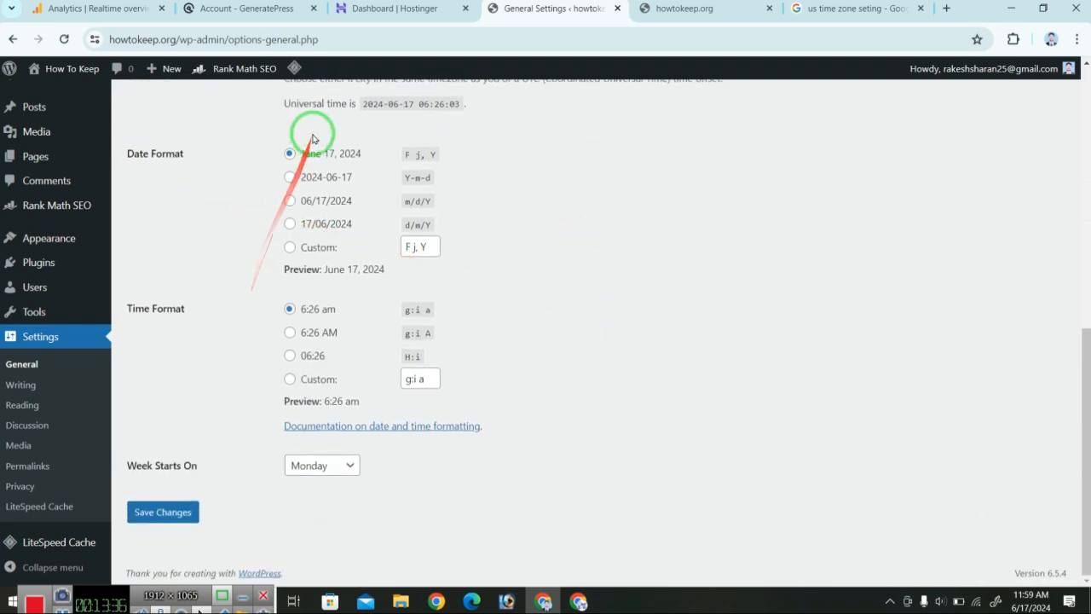
left_click(156, 512)
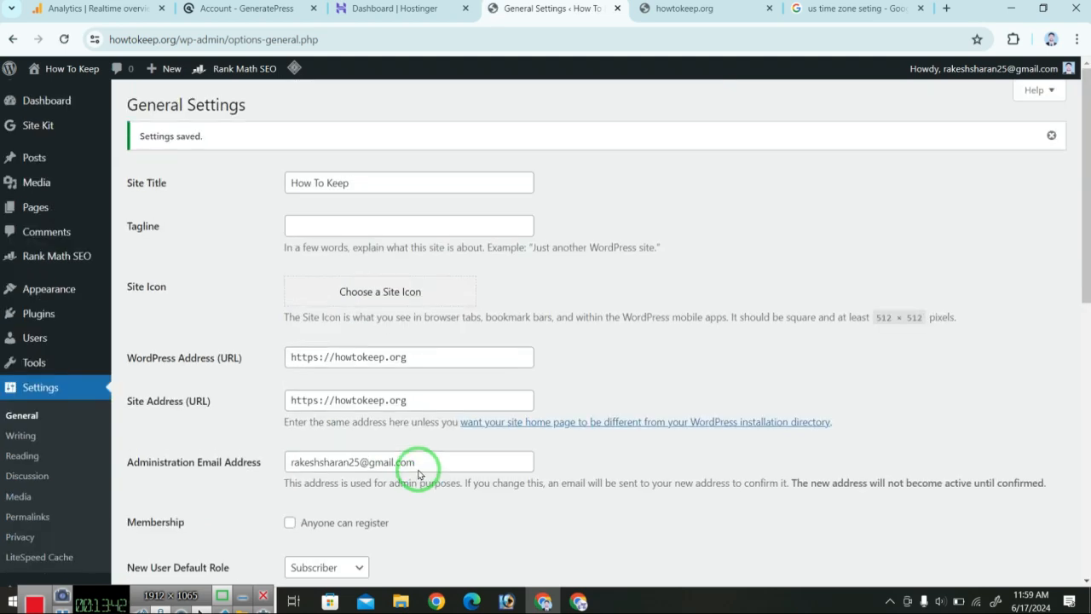
Open the Writing Settings and review the default post category, post format, post via email and update services options.
scroll(511, 290, "down", 2)
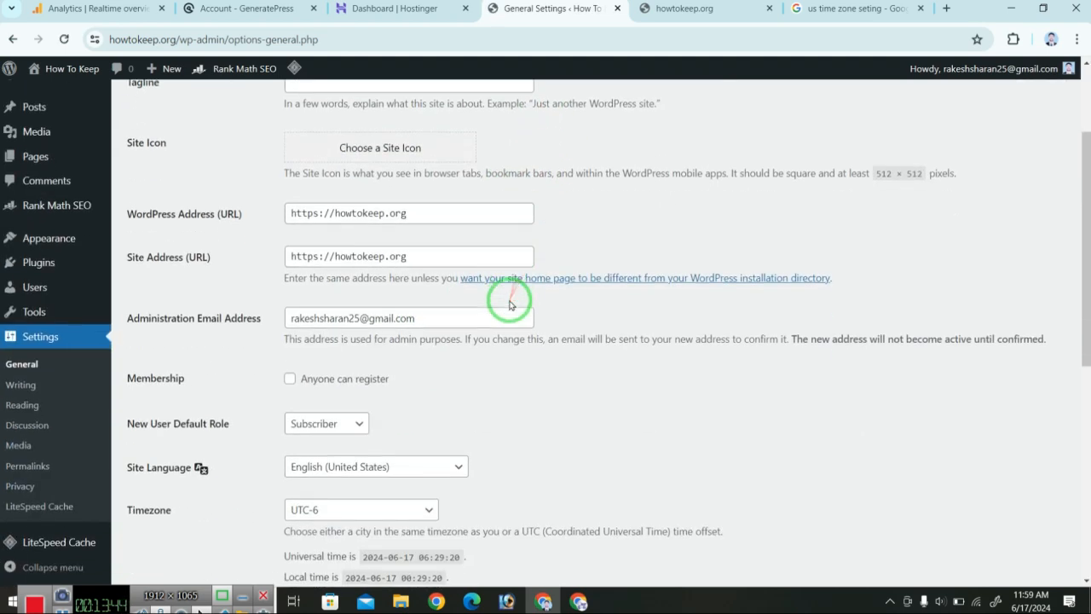
left_click(21, 385)
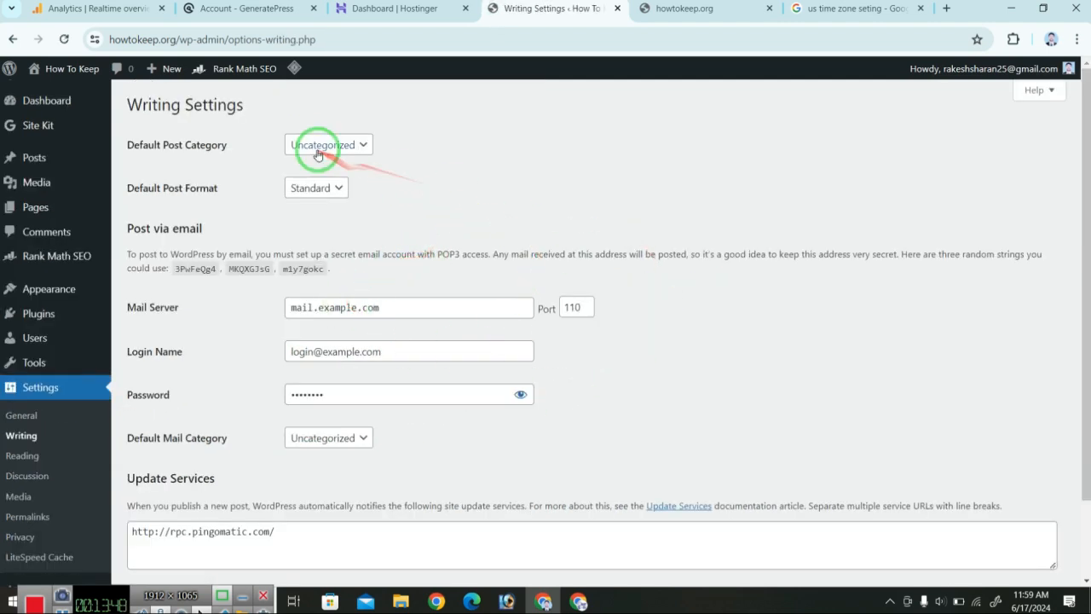
left_click(359, 150)
left_click(350, 162)
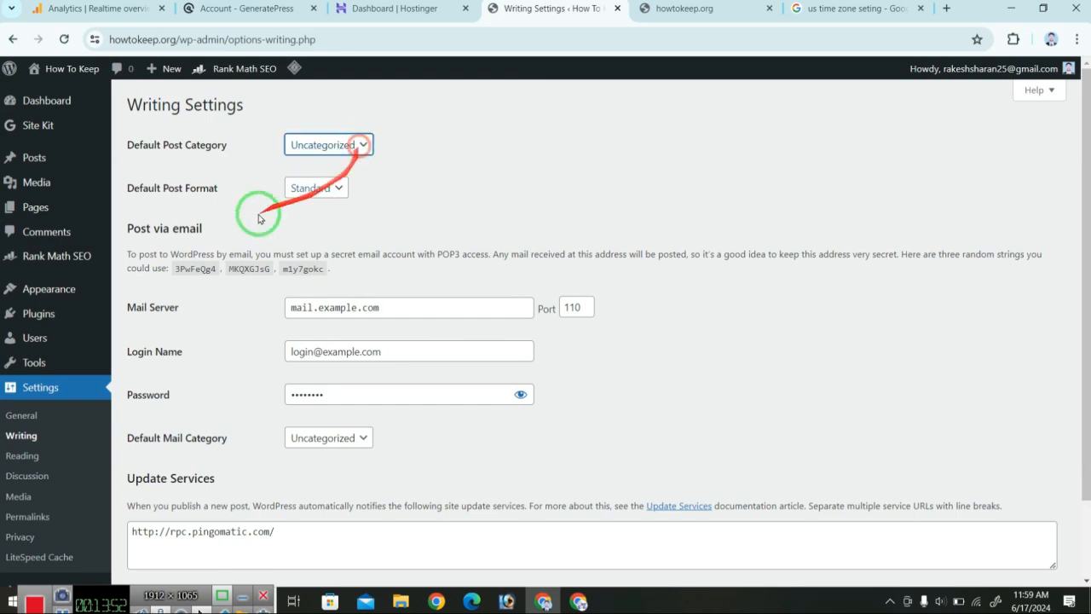
scroll(251, 345, "down", 2)
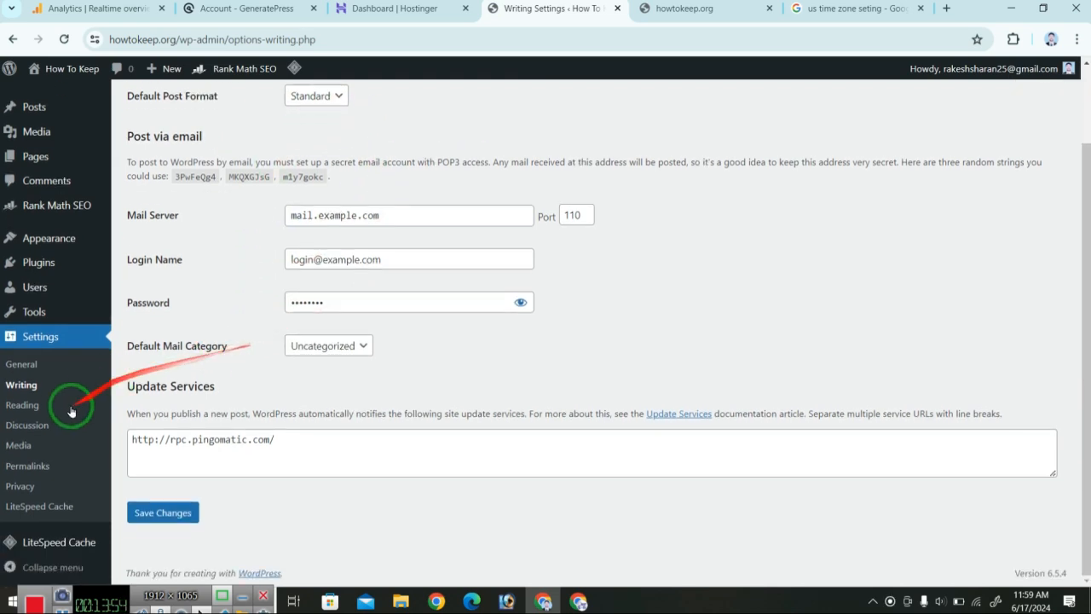
Review the Reading, Discussion and Media settings, including the feed options, comment rules, default avatars and image sizes.
left_click(23, 405)
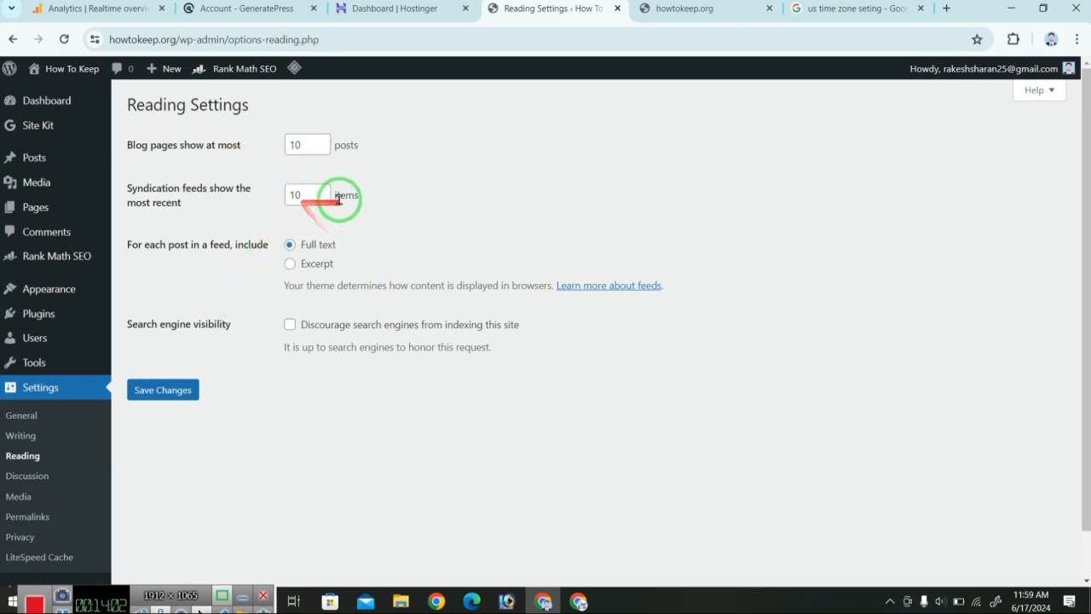
left_click(37, 481)
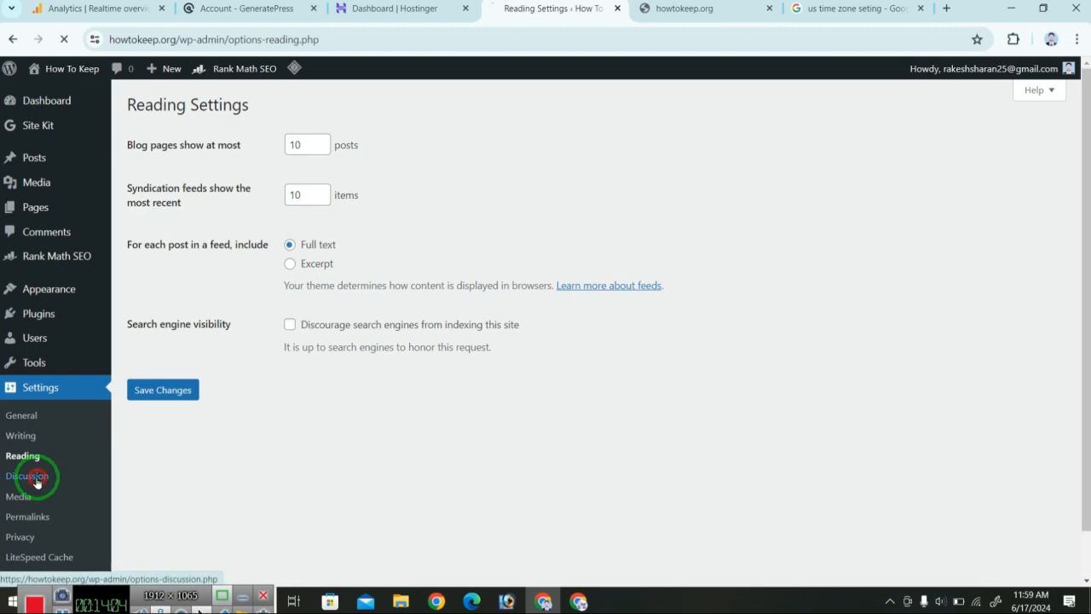
scroll(312, 260, "down", 5)
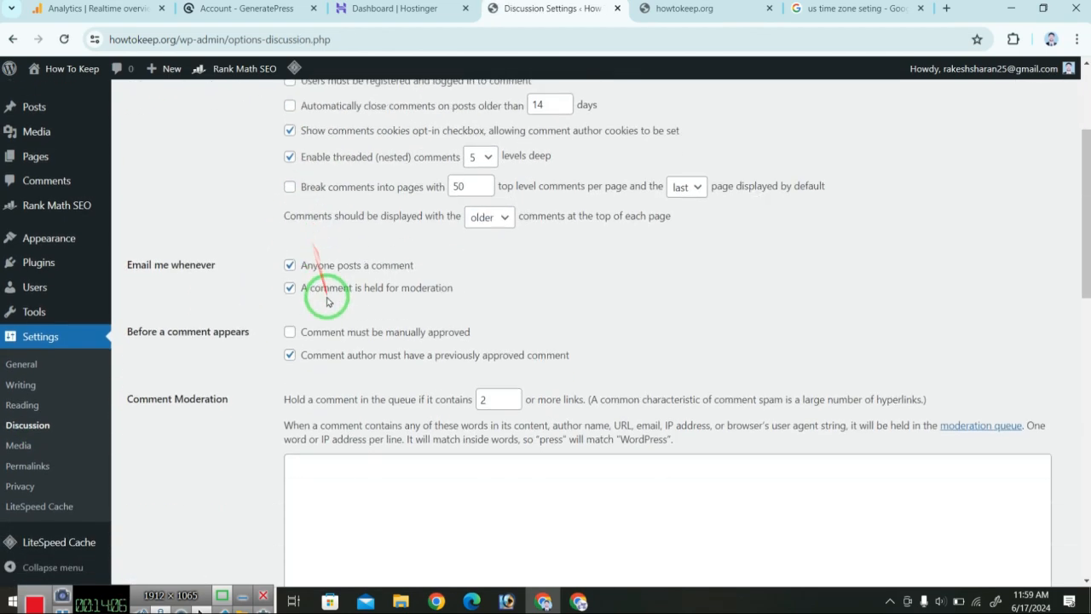
scroll(329, 315, "down", 8)
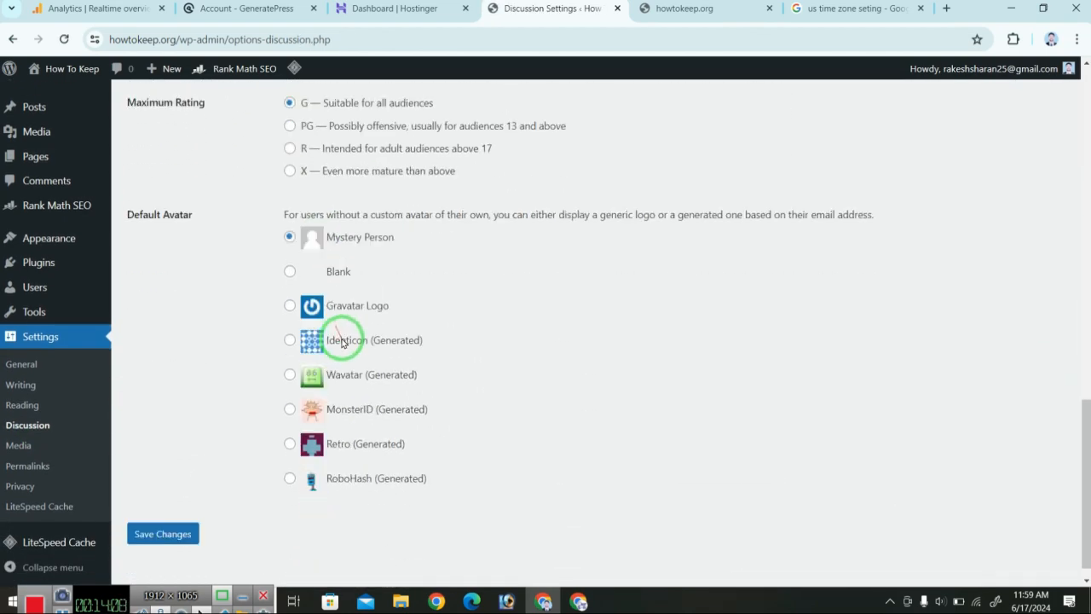
left_click(23, 445)
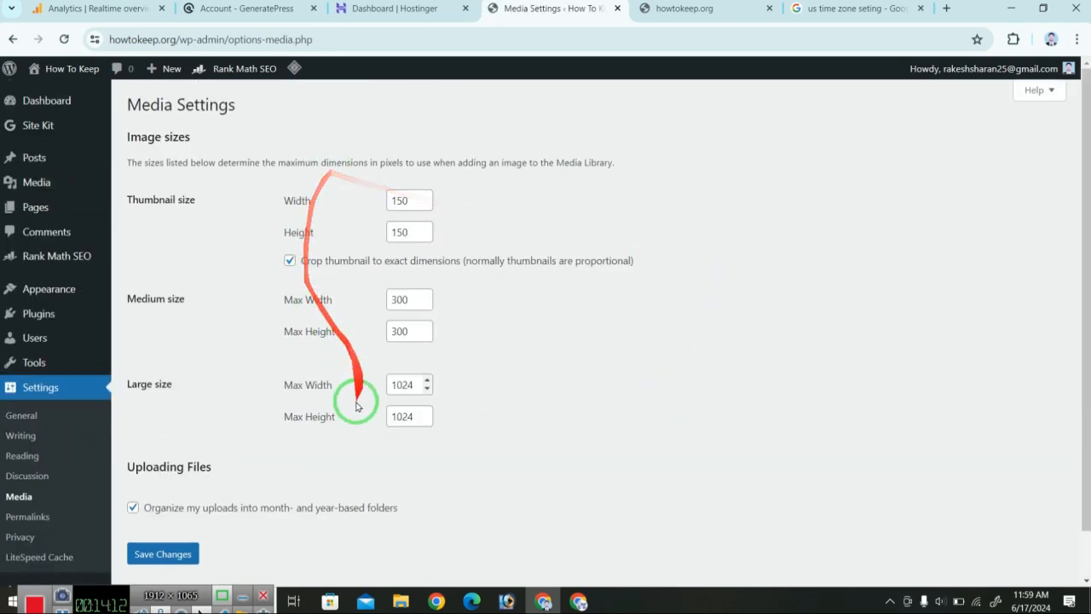
scroll(454, 423, "down", 1)
Open the Permalink Settings and save them with the Post name structure.
left_click(41, 465)
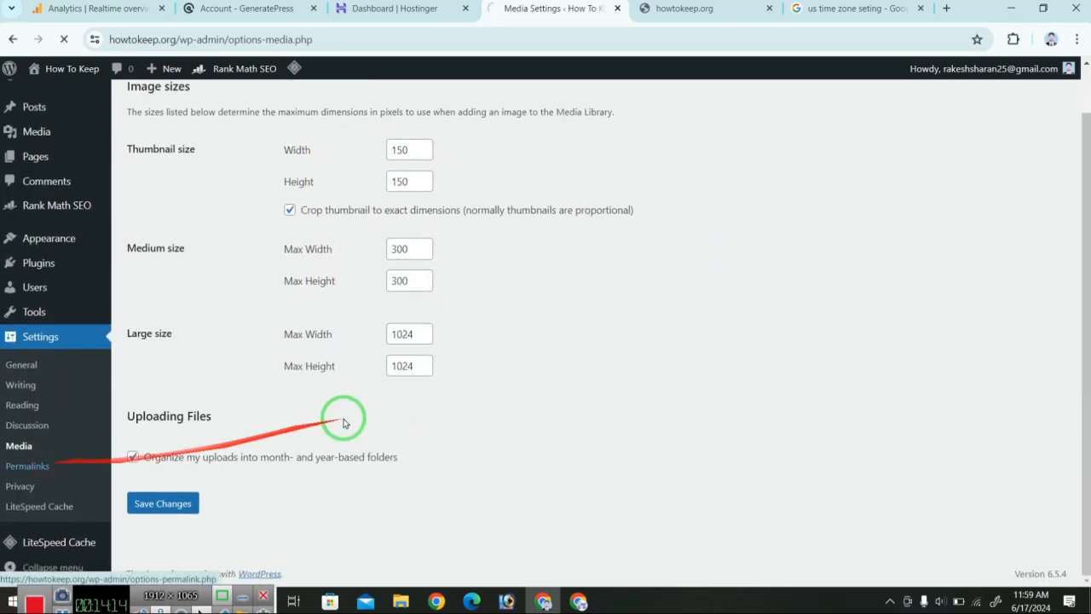
scroll(651, 269, "down", 3)
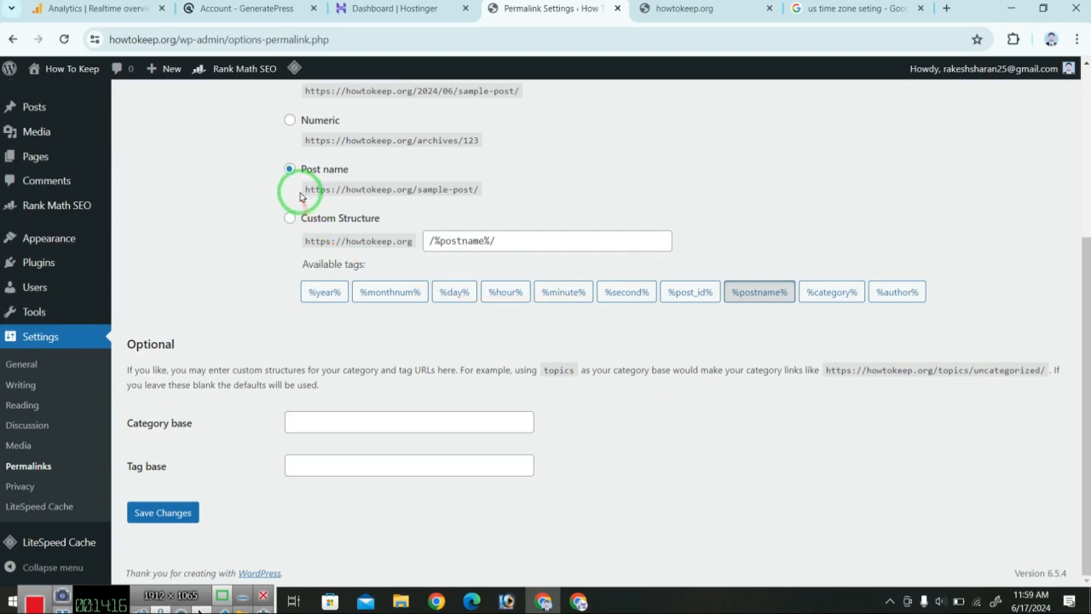
left_click(186, 511)
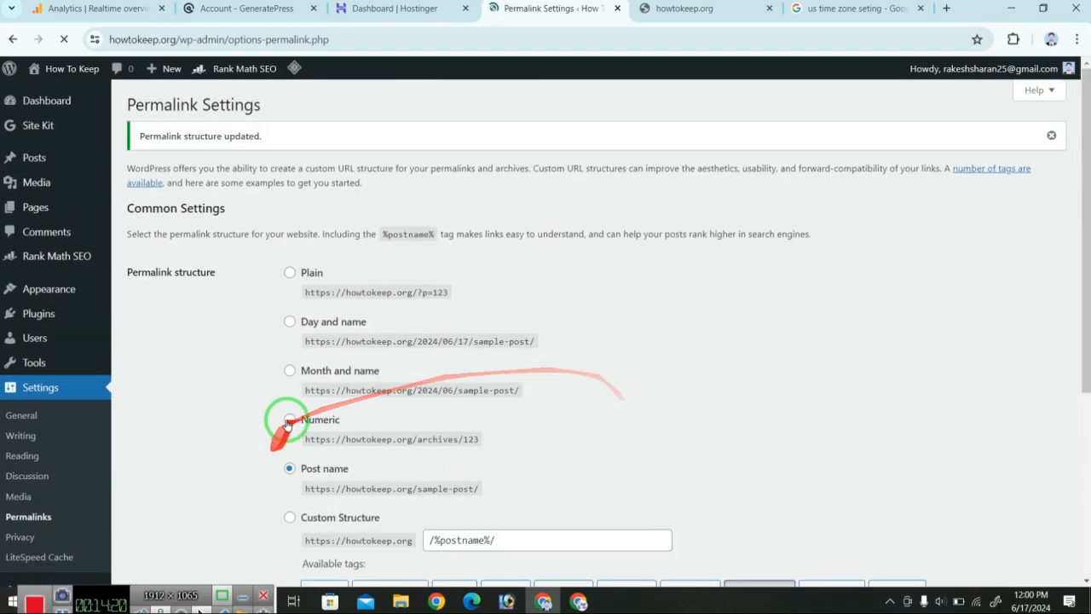
scroll(293, 466, "down", 5)
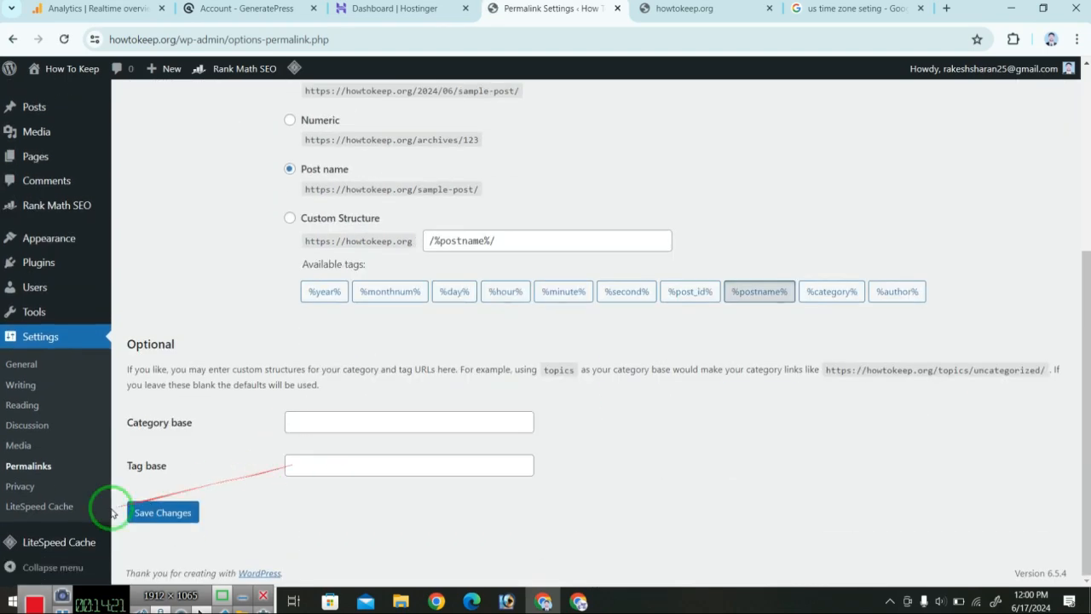
Open the Privacy settings and review the options for creating or changing the Privacy Policy page.
left_click(32, 487)
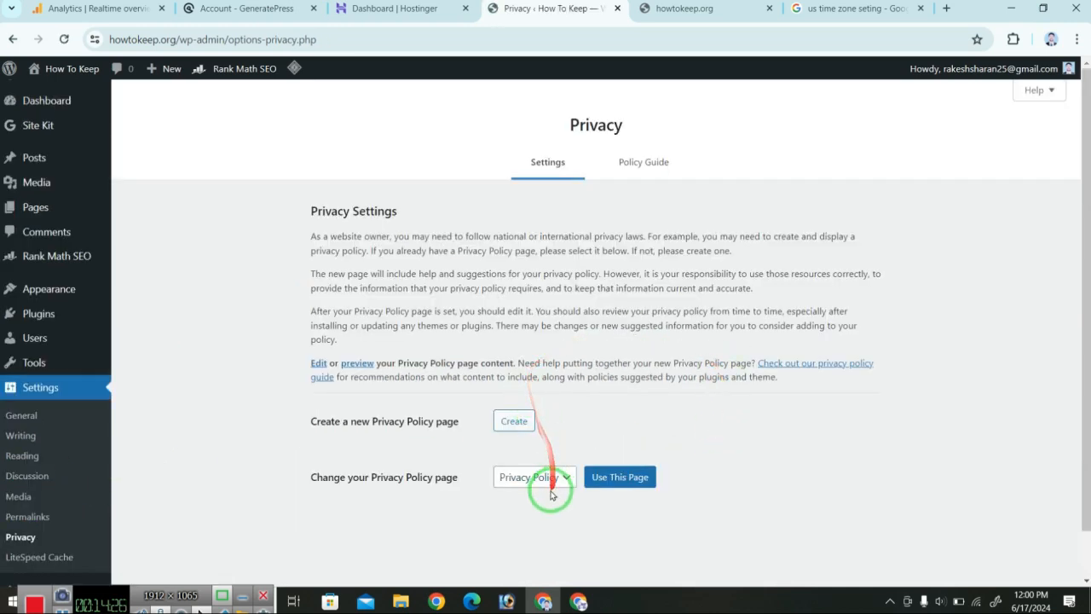
scroll(750, 418, "down", 1)
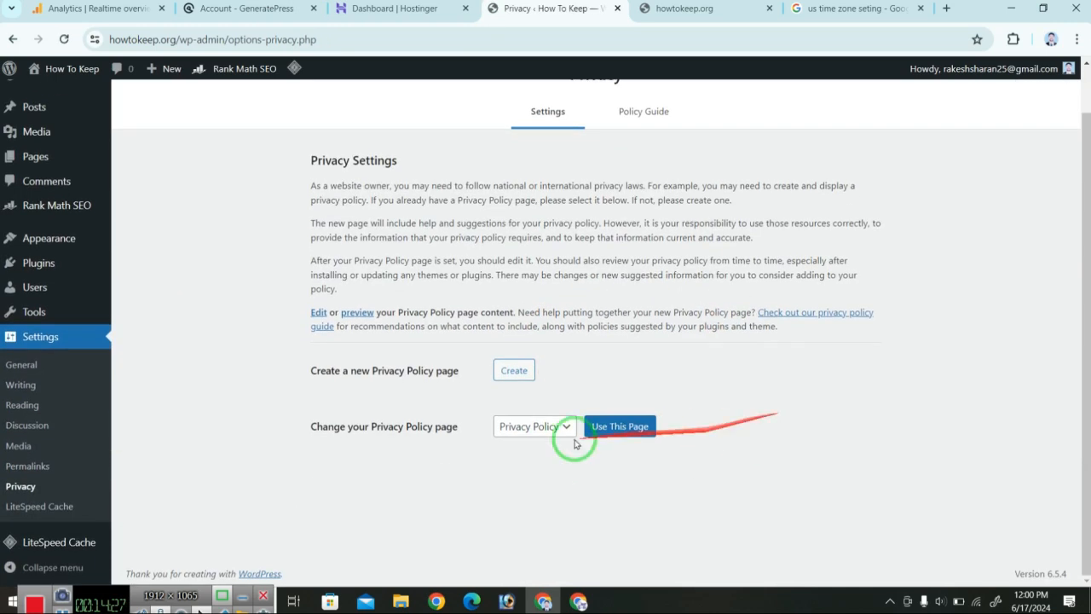
Look through the LiteSpeed Cache settings from cache control to Drop Query String and return to the Dashboard.
left_click(49, 508)
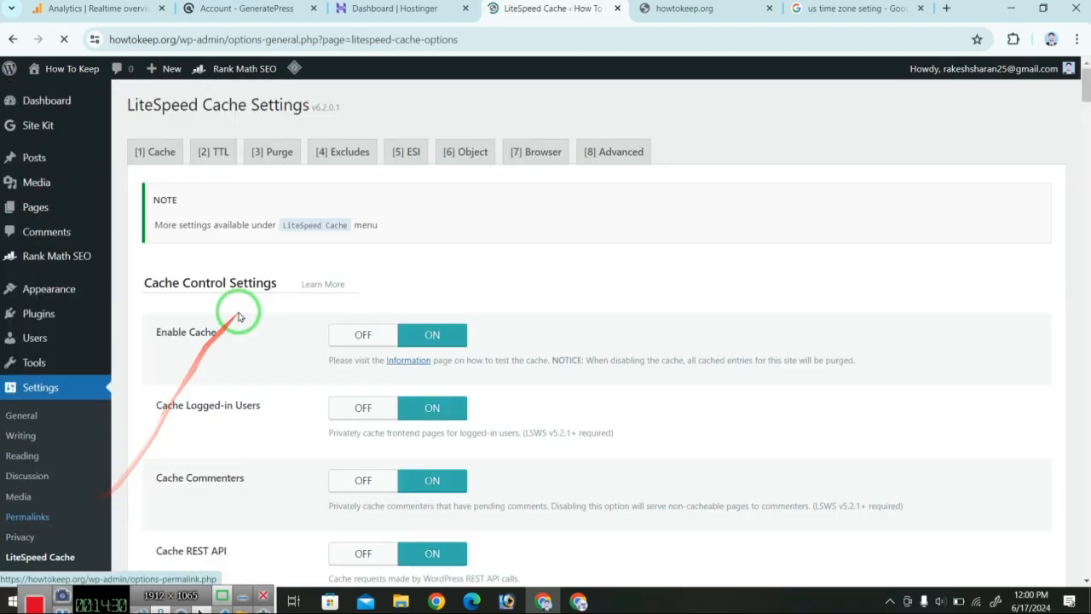
scroll(645, 287, "down", 6)
scroll(645, 290, "down", 15)
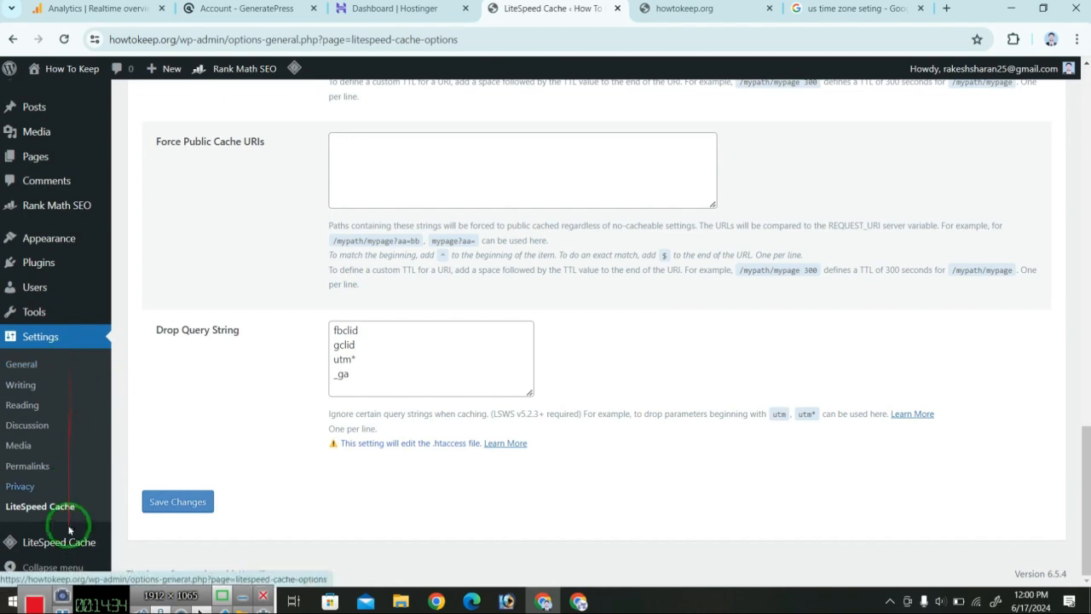
scroll(51, 298, "up", 15)
scroll(85, 341, "up", 4)
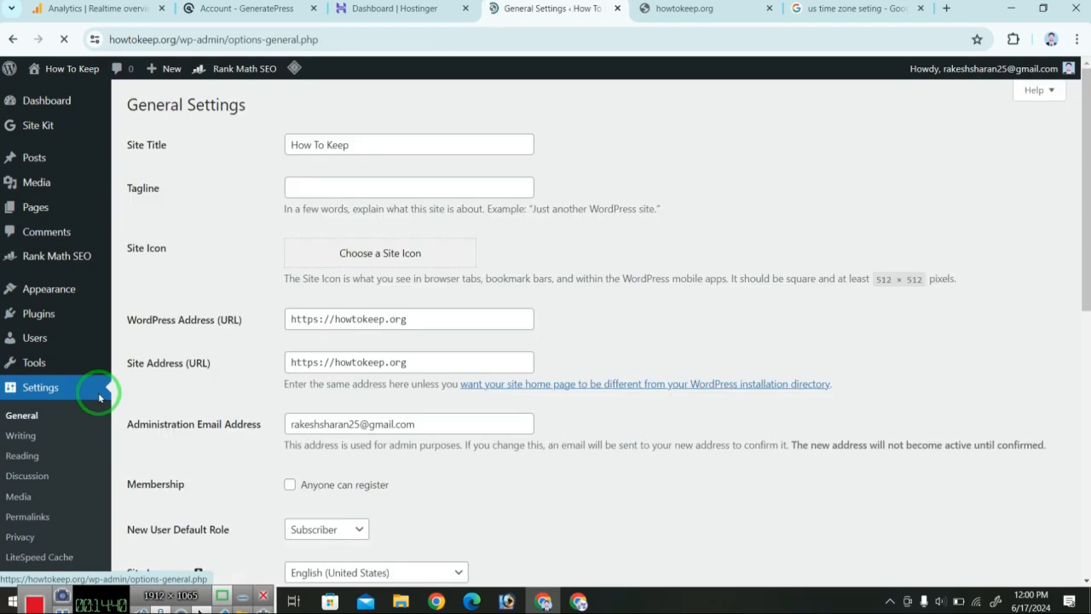
left_click(64, 106)
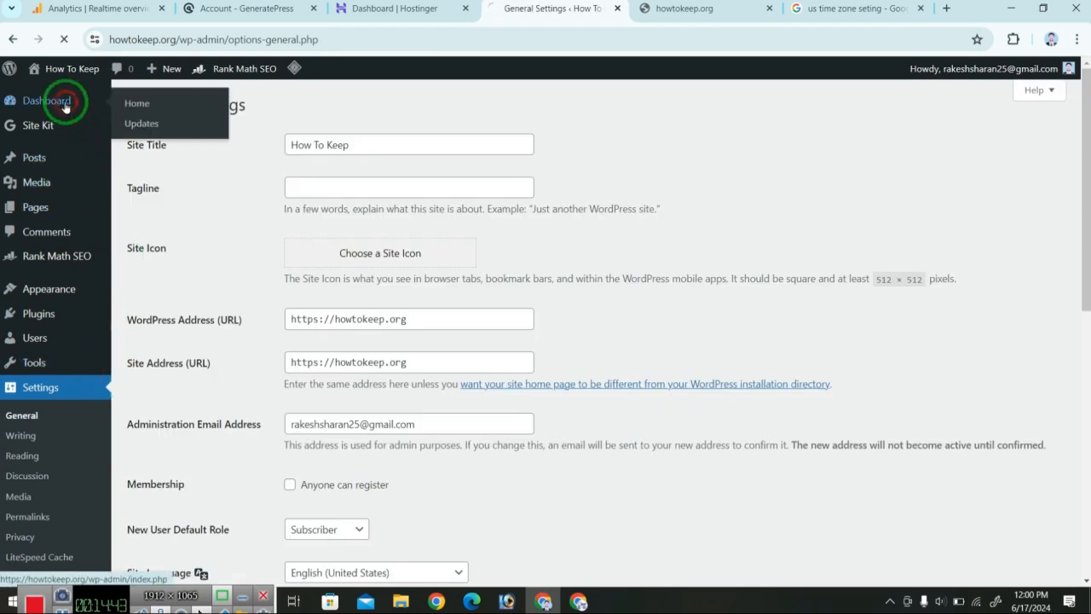